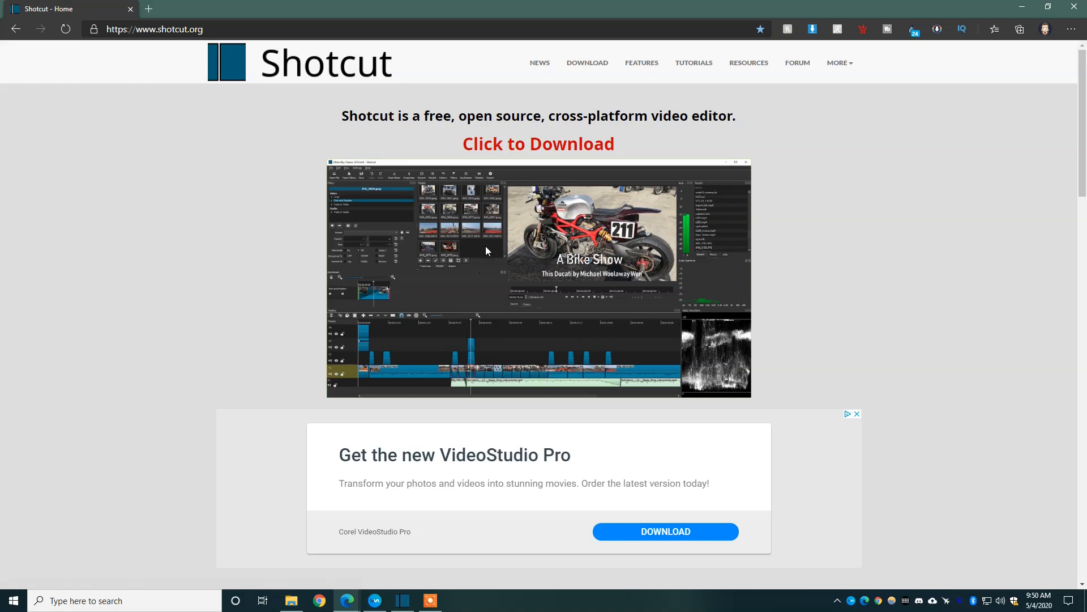
Step: Open Shotcut's download page and examine the available Windows installers
click(589, 64)
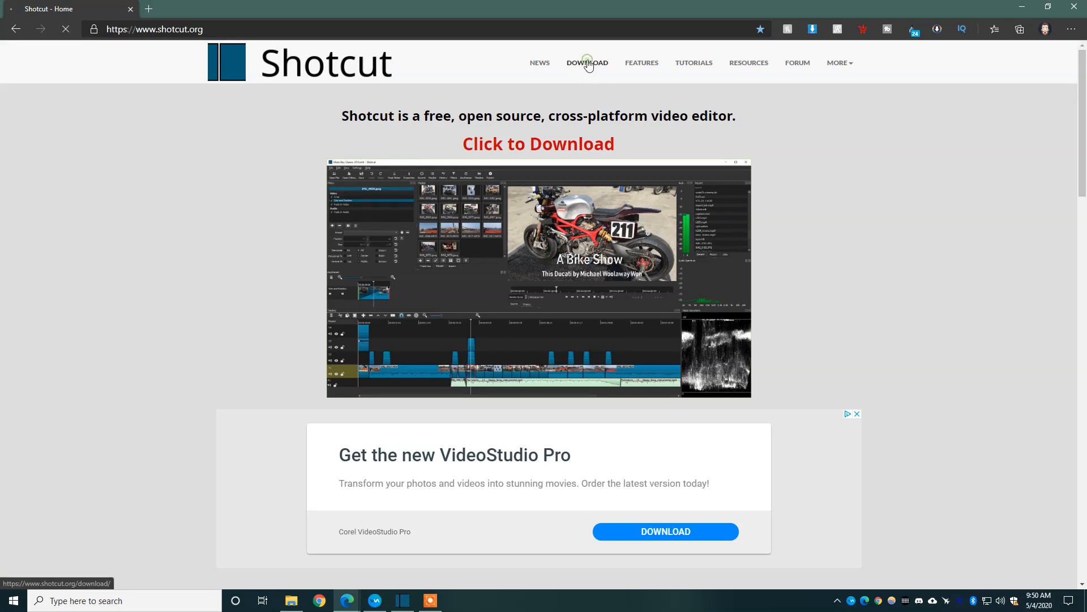
scroll(151, 318, down, 3)
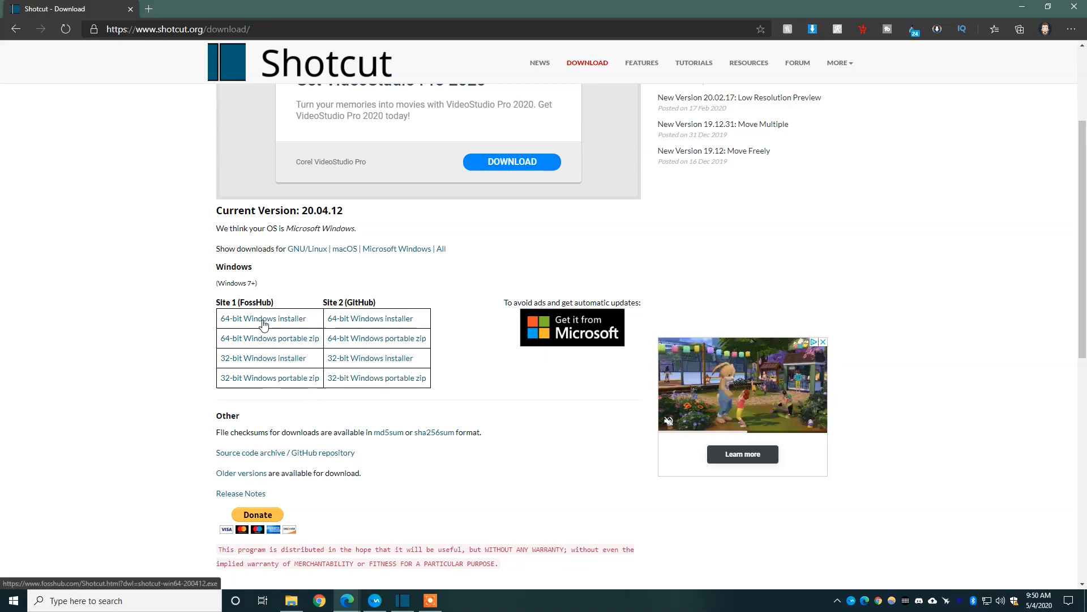
Step: Switch to Shotcut, check the installed version in its About information, and close it
click(403, 602)
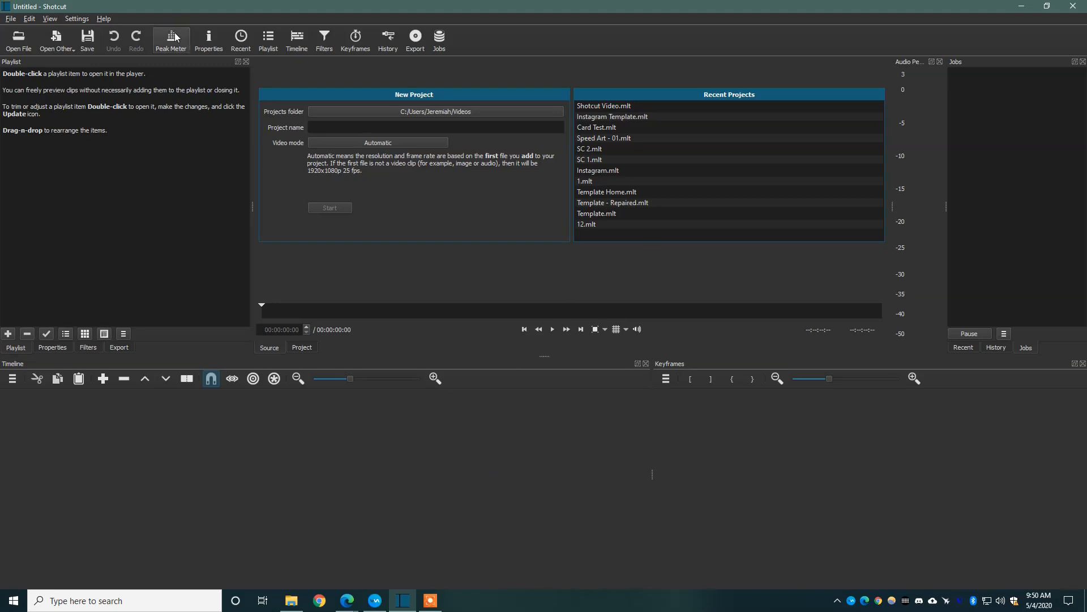
click(104, 18)
click(136, 101)
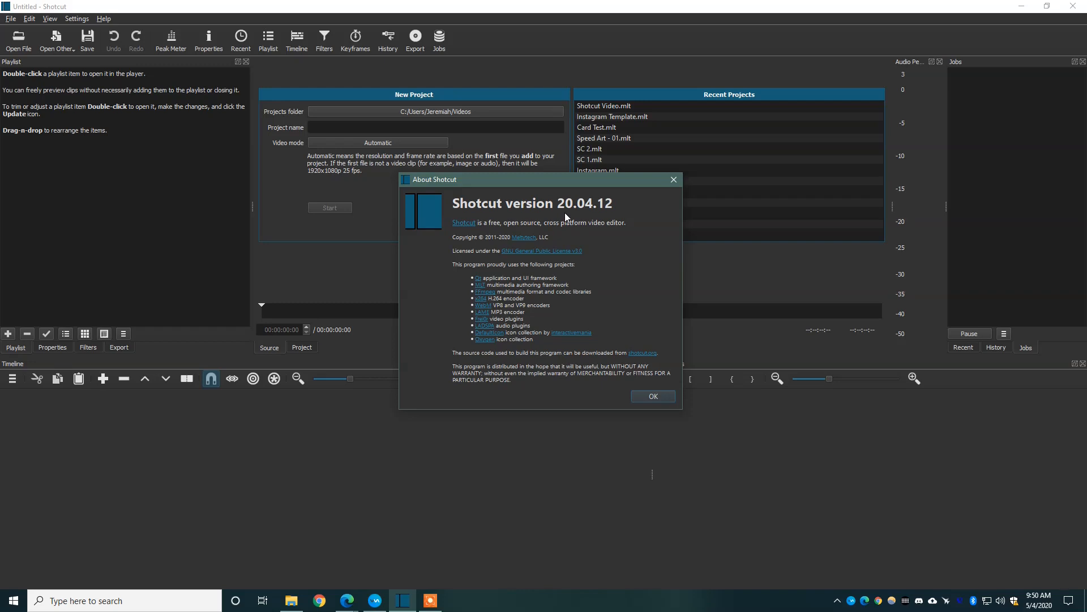
click(657, 396)
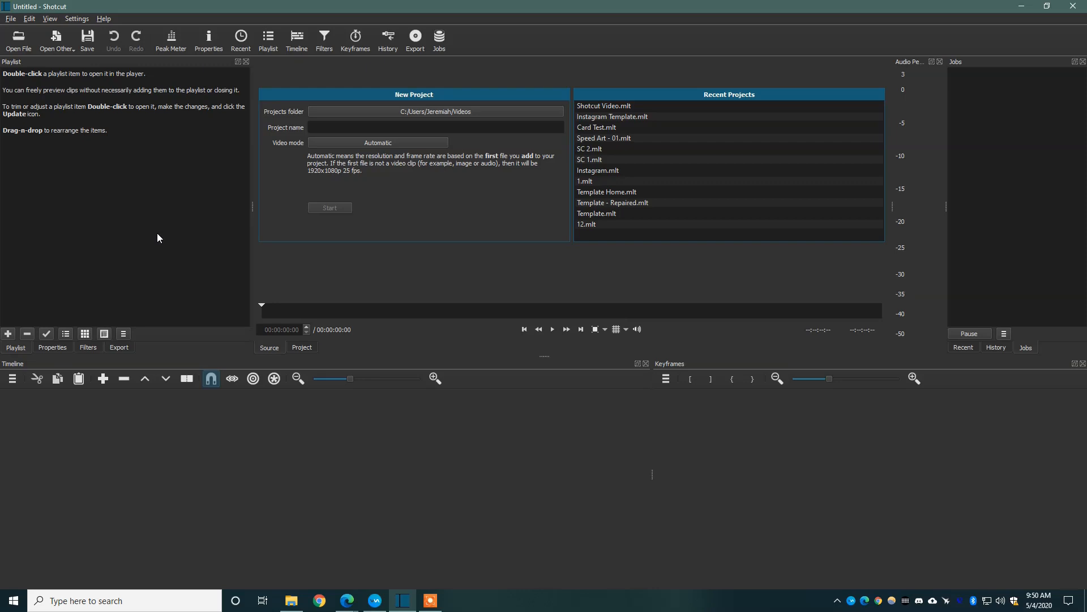
Step: Look through the Properties, Filters and Export panels and return to the Playlist
click(62, 348)
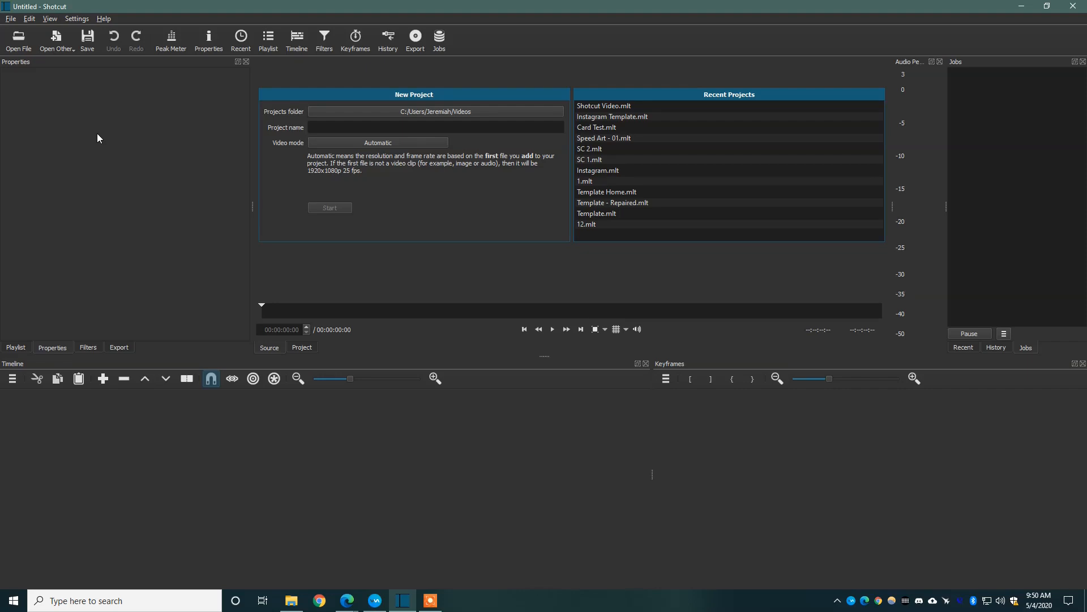
click(89, 348)
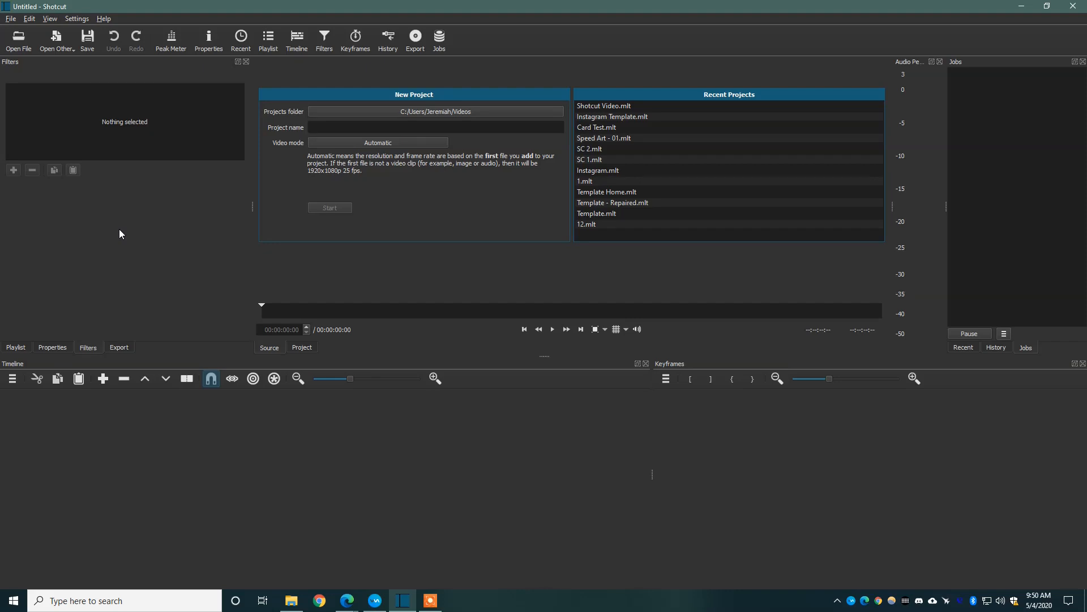
click(125, 347)
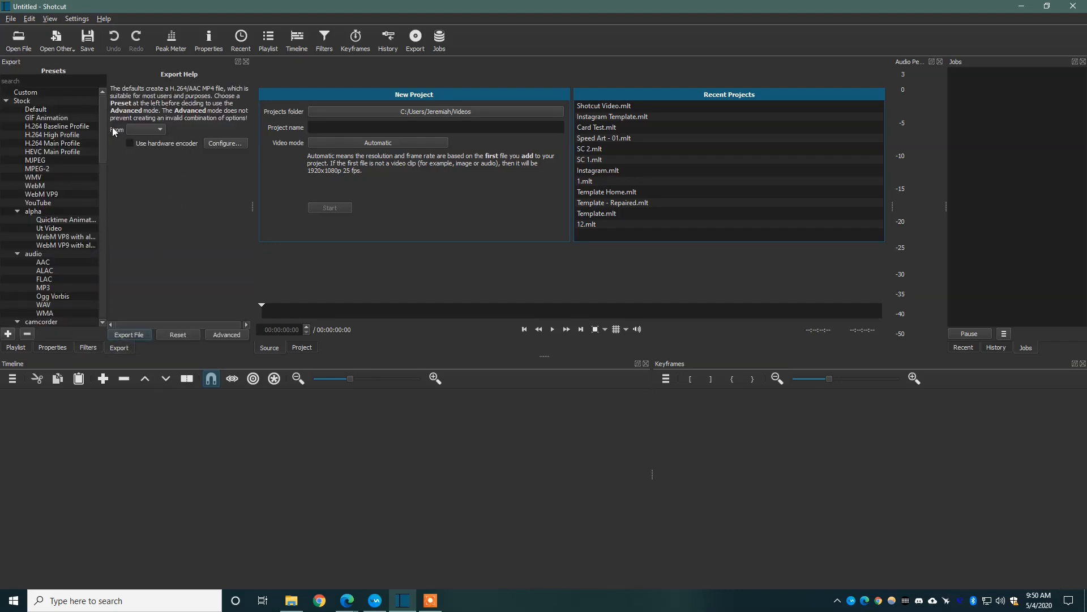
mouse_move(104, 116)
mouse_down()
mouse_move(99, 224)
mouse_move(100, 101)
mouse_up()
click(20, 347)
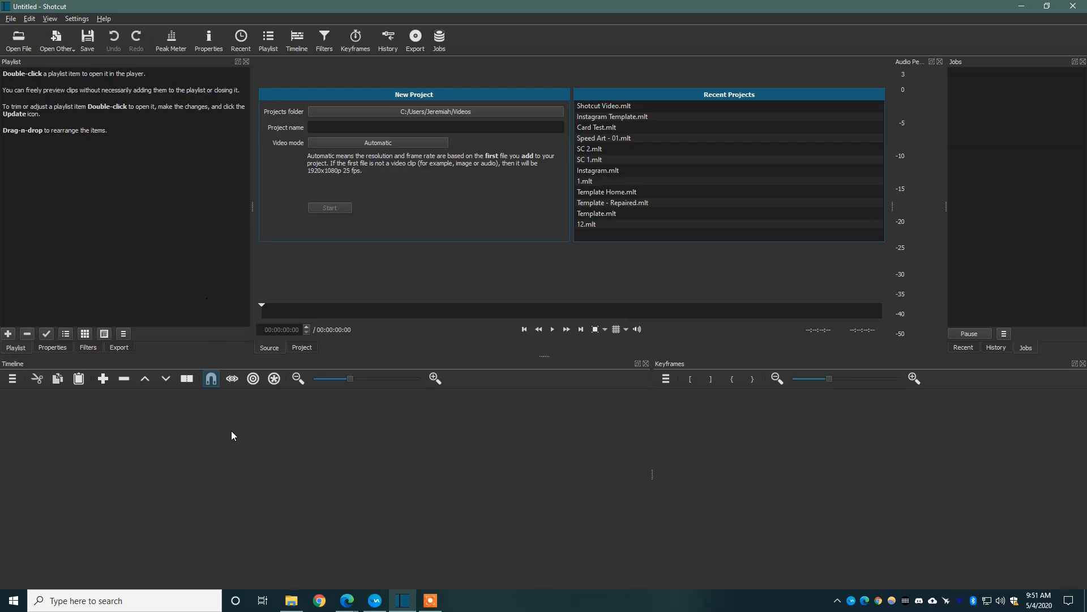
Step: Add Youtube Intro.mp4 from the Video Files folder in File Explorer to the Shotcut playlist
click(292, 600)
drag(610, 70, 758, 76)
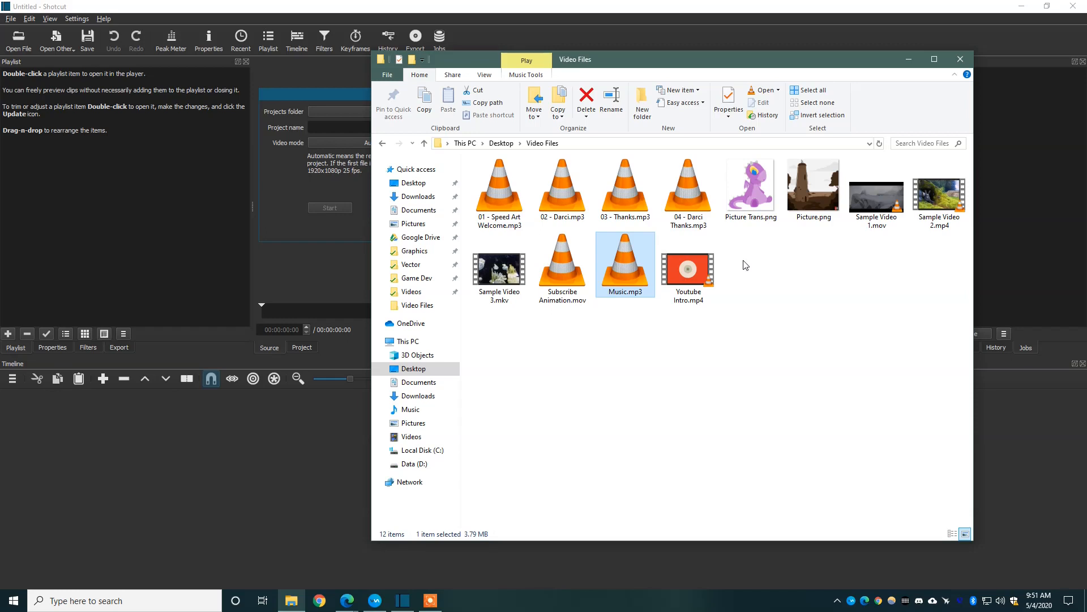
click(681, 272)
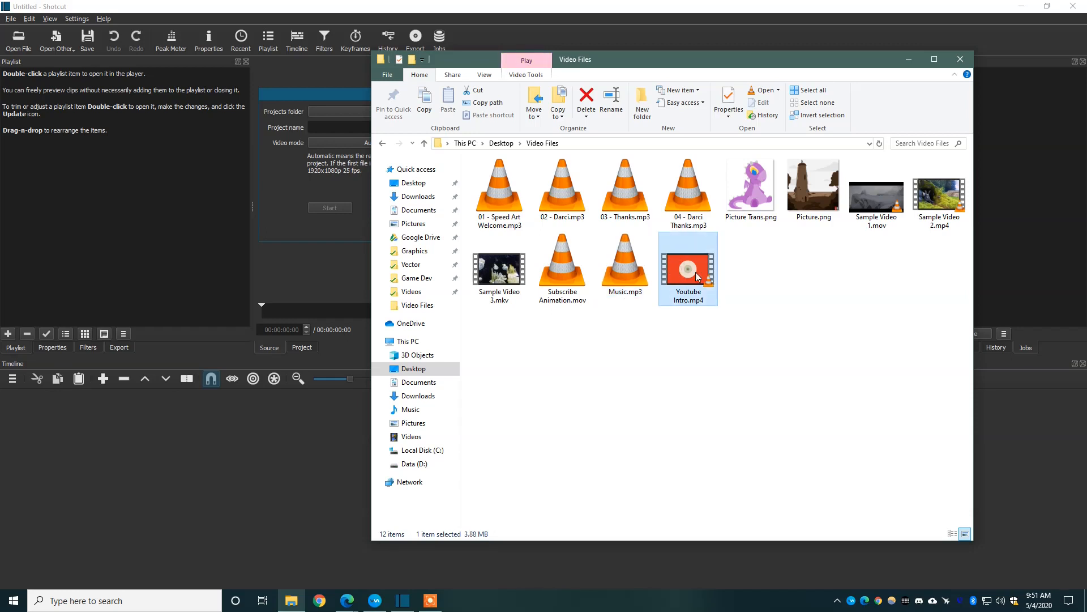
drag(683, 275, 161, 230)
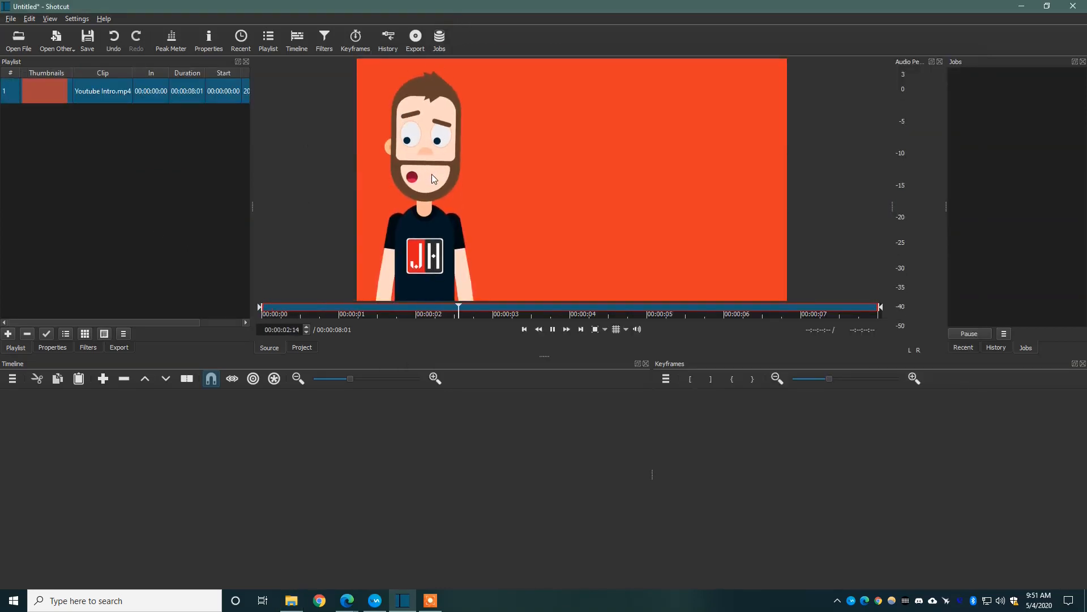
Step: Preview the intro clip in the player, replay it from near the start, and pause playback
key(space)
key(space)
key(space)
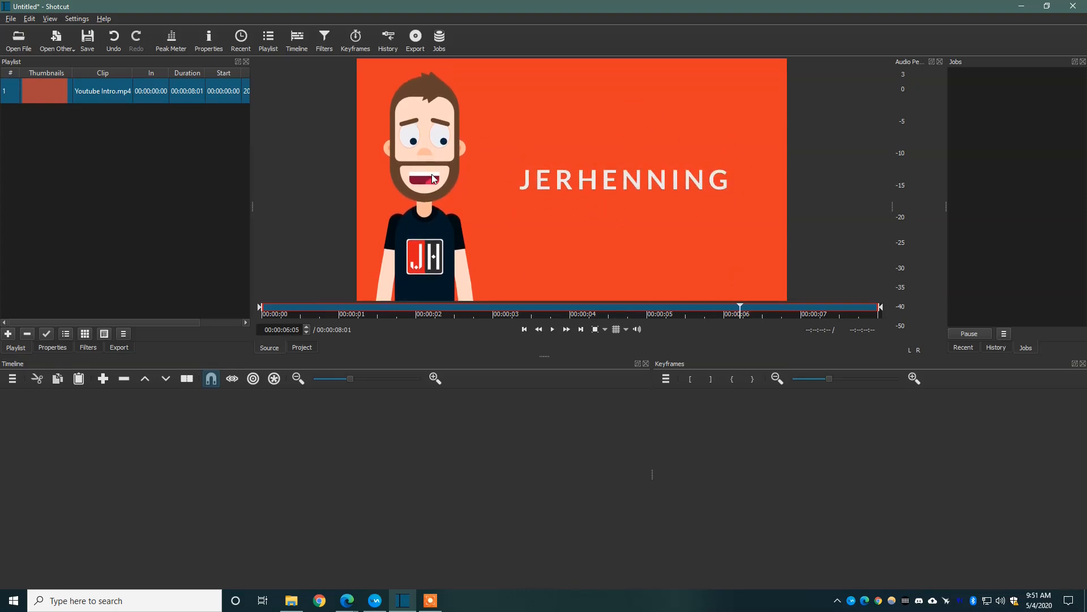
click(276, 309)
key(space)
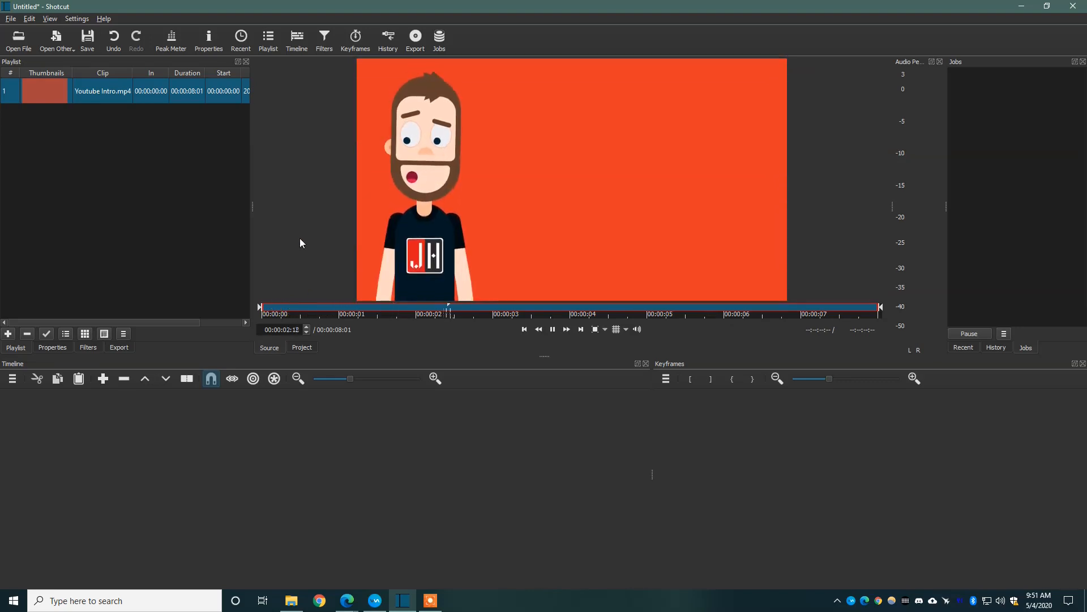
key(space)
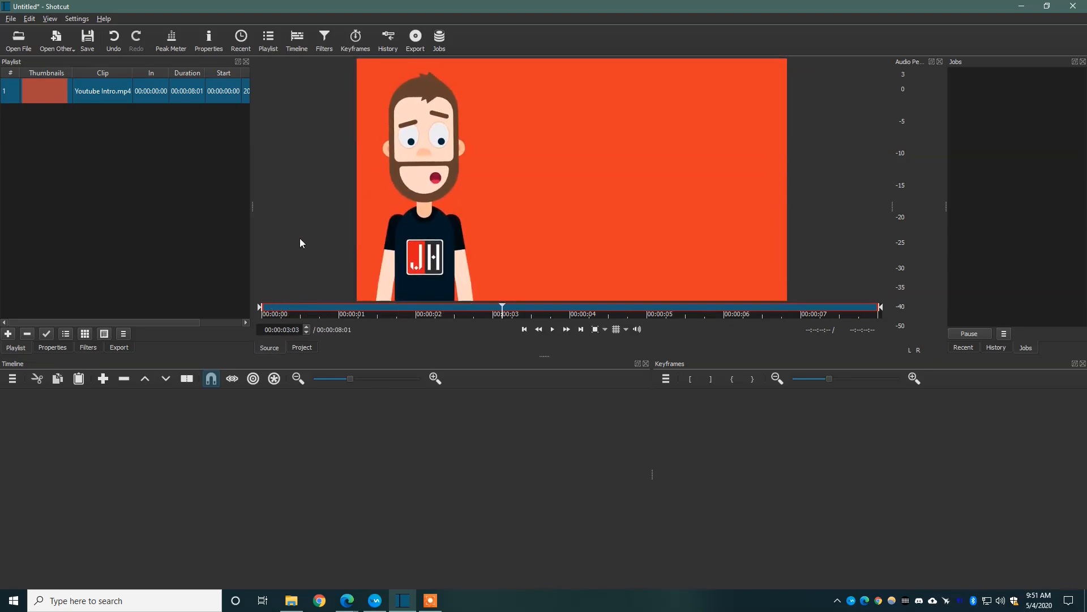
Step: Place Youtube Intro.mp4 from the playlist at the start of the empty timeline on a new video track
right_click(152, 434)
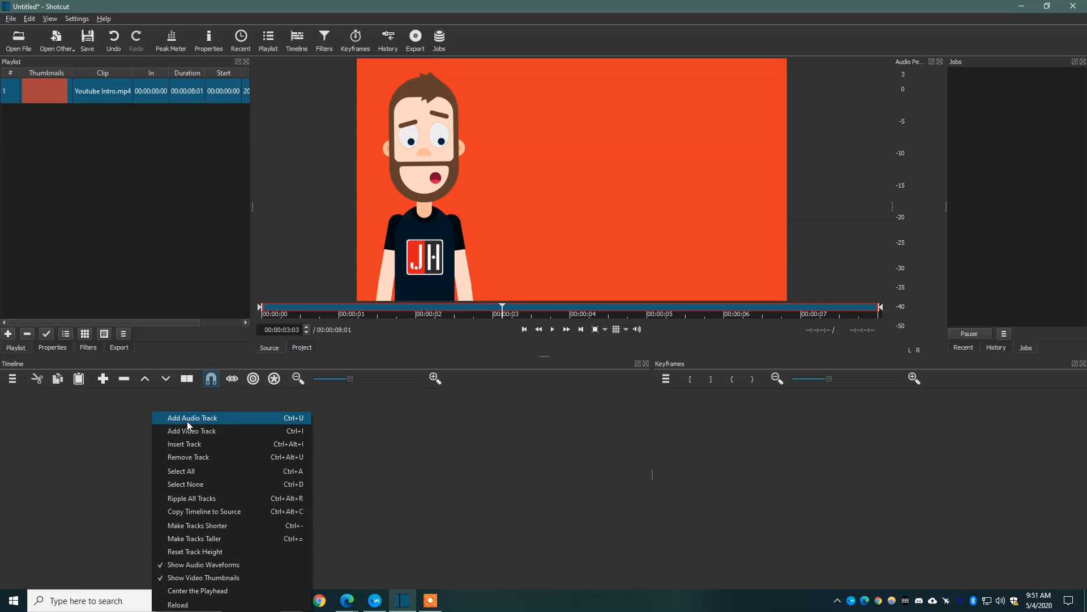
click(179, 249)
click(62, 94)
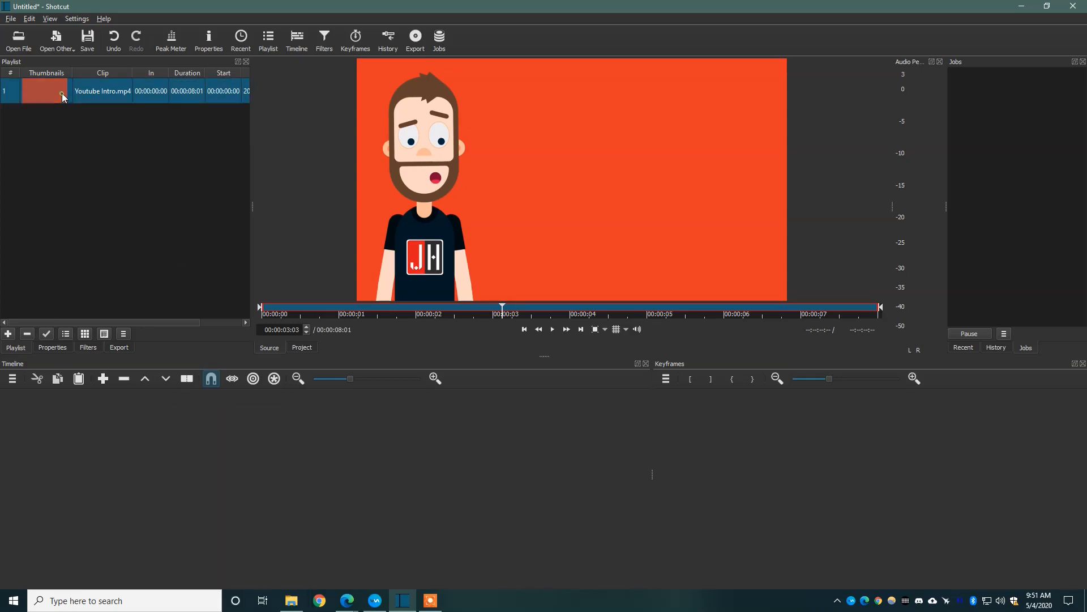
drag(50, 90, 195, 416)
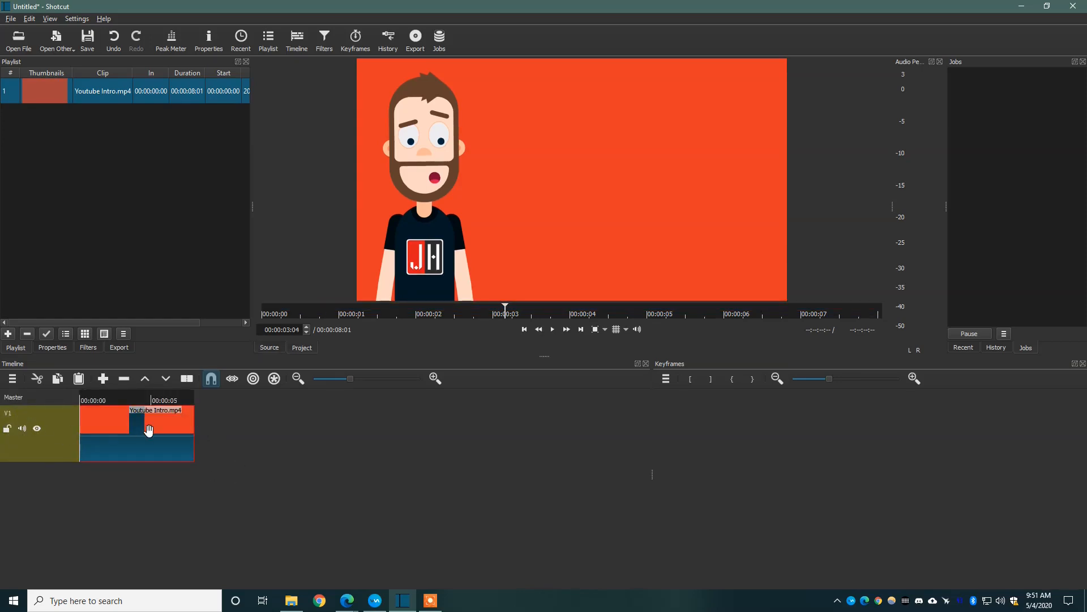
Step: Rename the V1 track to Video and pause the running playback
double_click(10, 414)
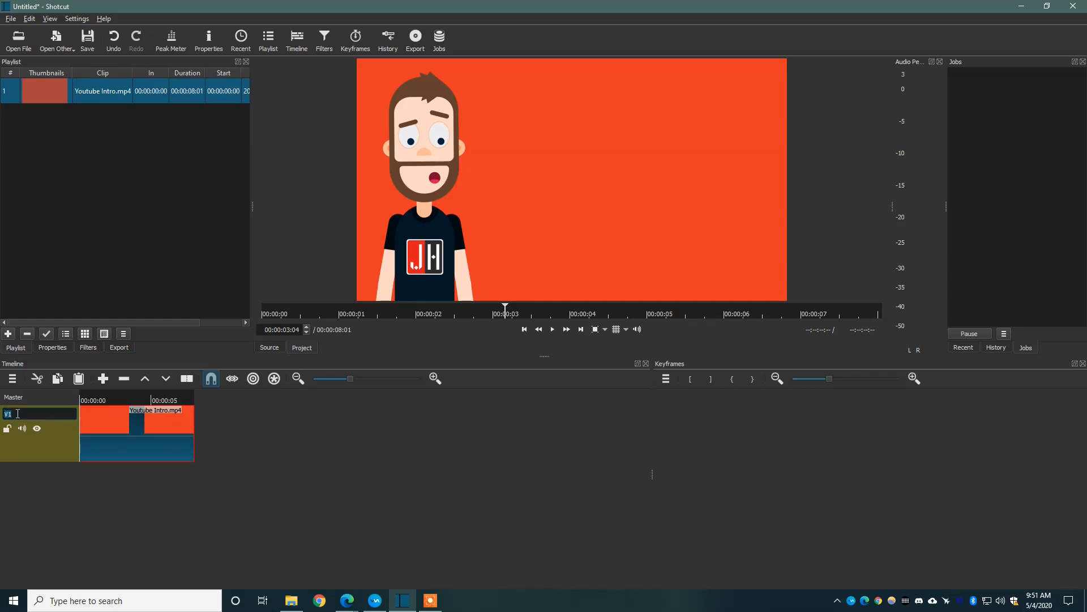
text(Video)
key(Return)
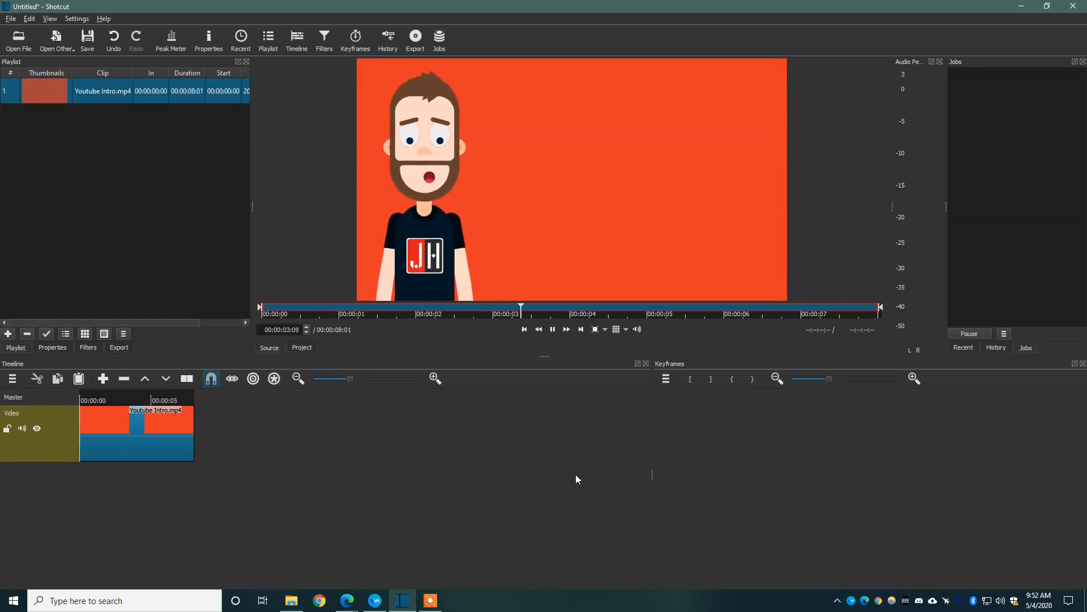
key(space)
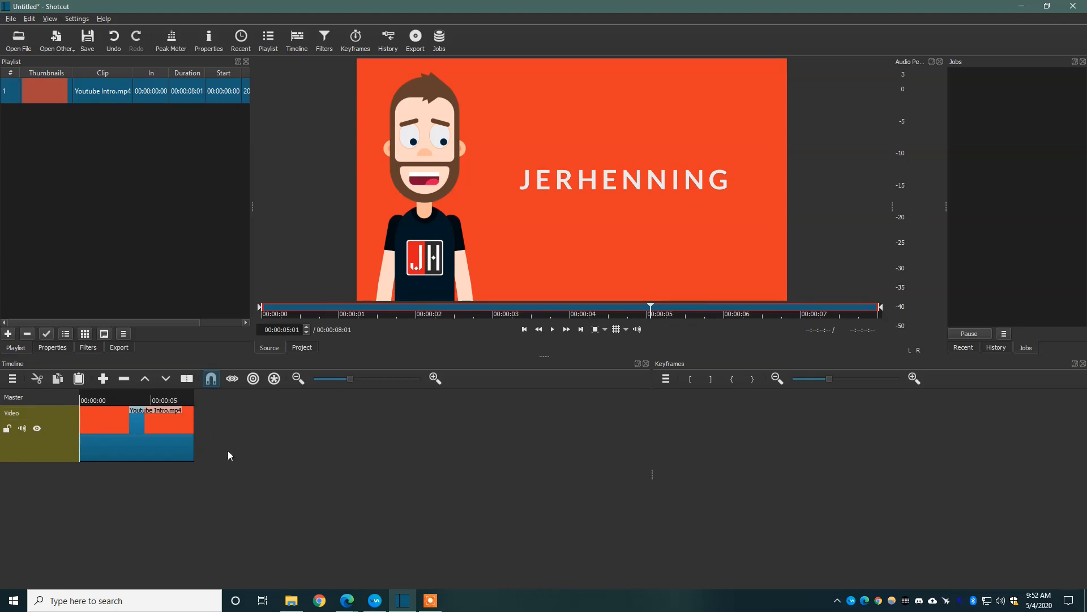
Step: Add Sample Video 2.mp4, Sample Video 3.mkv and Sample Video 1.mov from the Video Files folder to the playlist, and return to Shotcut
click(295, 600)
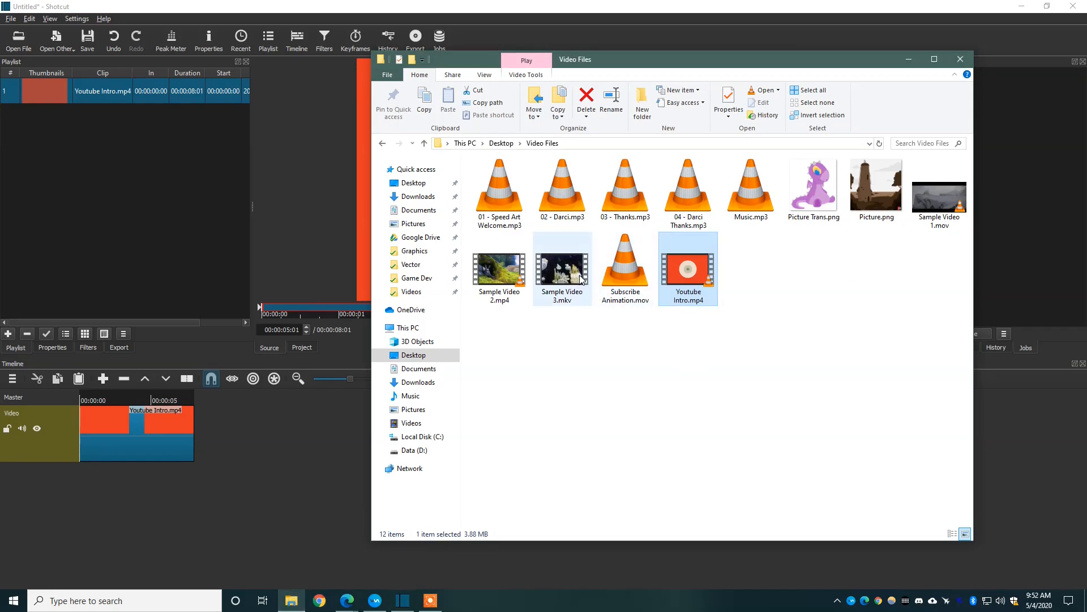
drag(503, 275, 135, 168)
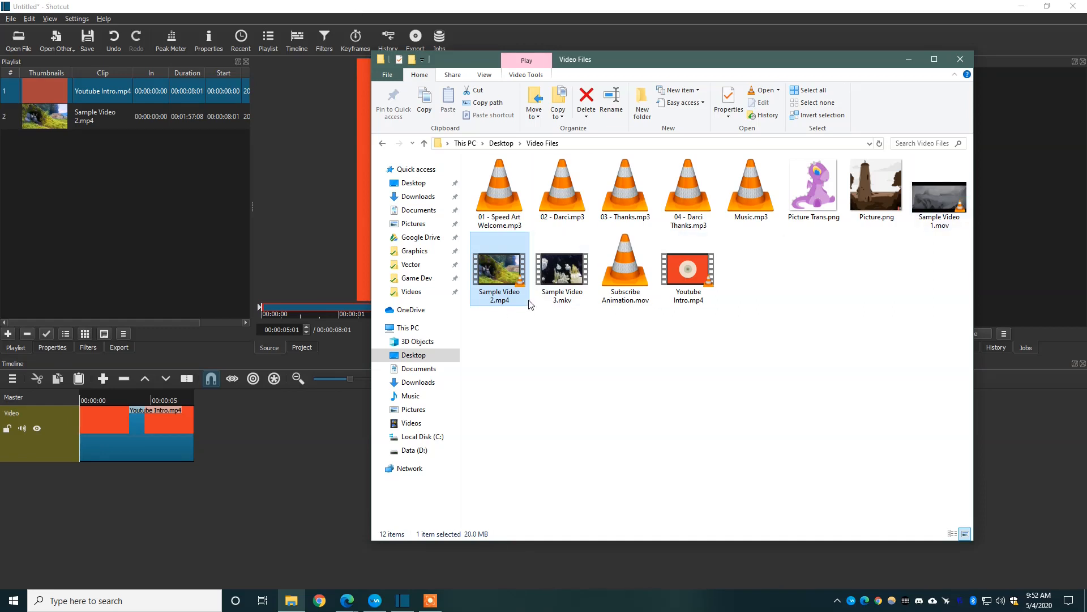
click(561, 275)
drag(559, 276, 114, 177)
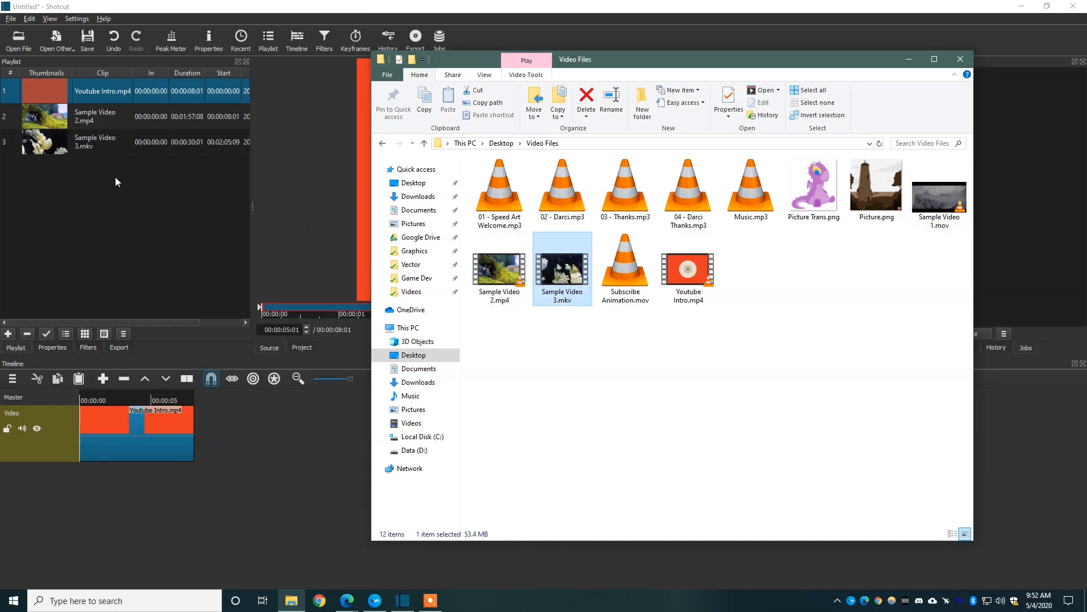
click(956, 205)
drag(956, 205, 97, 230)
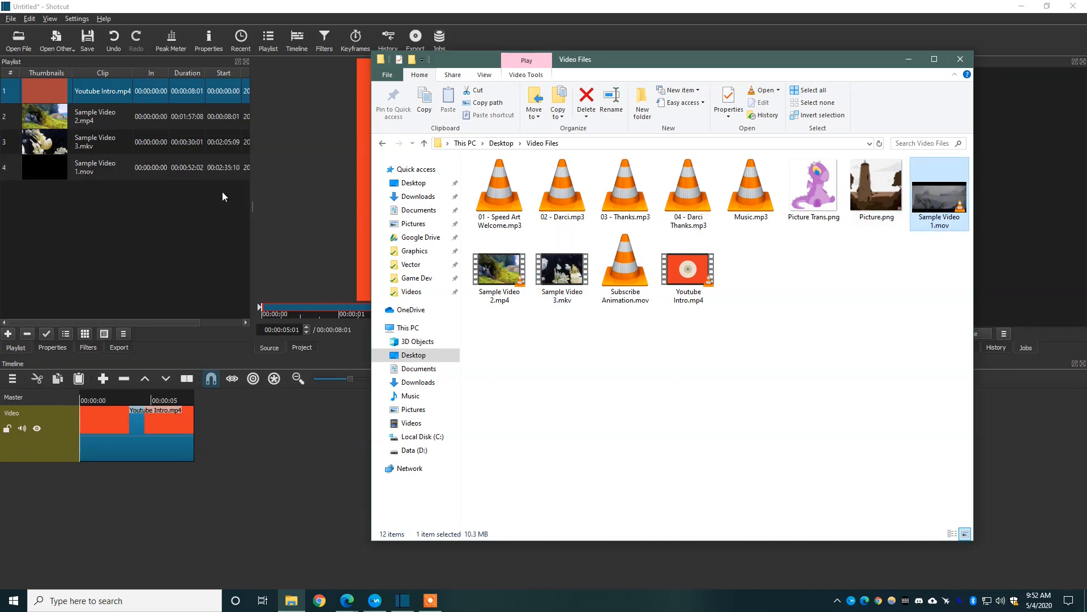
click(328, 7)
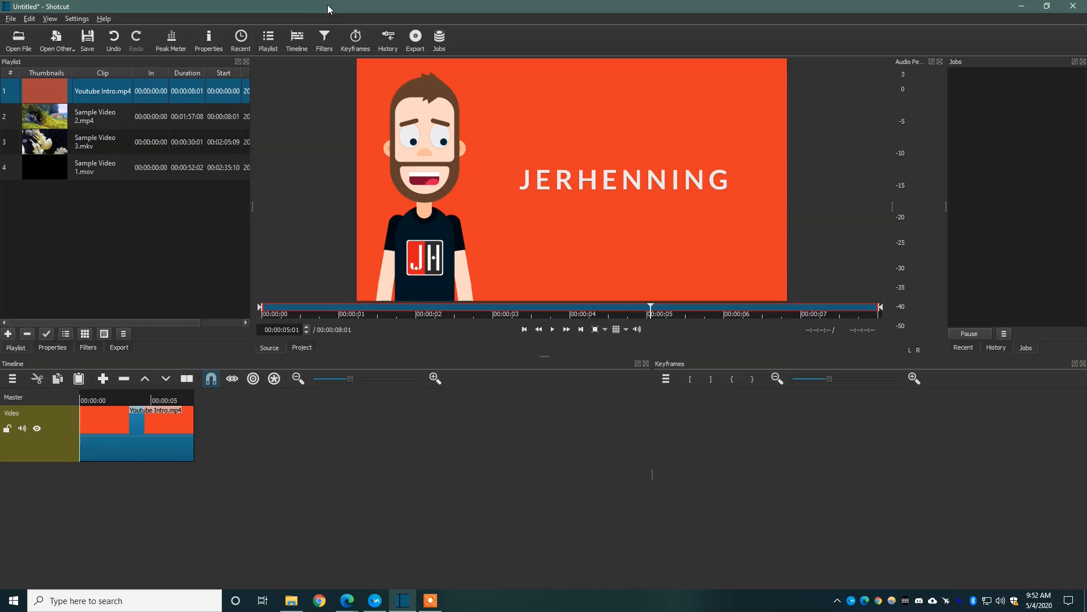
Step: Save the project as "Shotcut Video" in MLT XML format in the Video Files folder
click(13, 22)
click(32, 95)
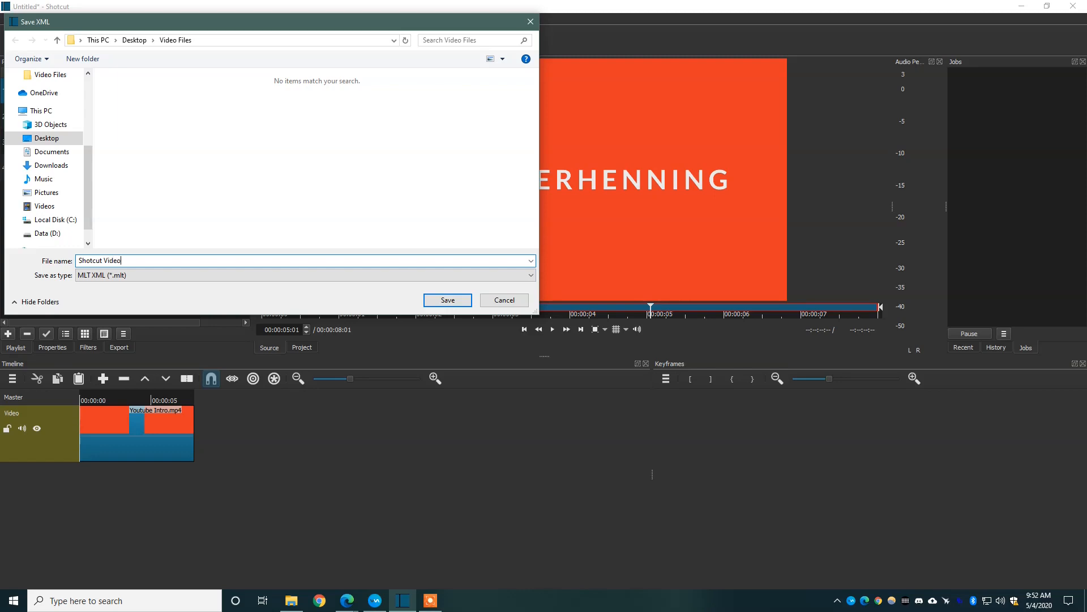
click(446, 301)
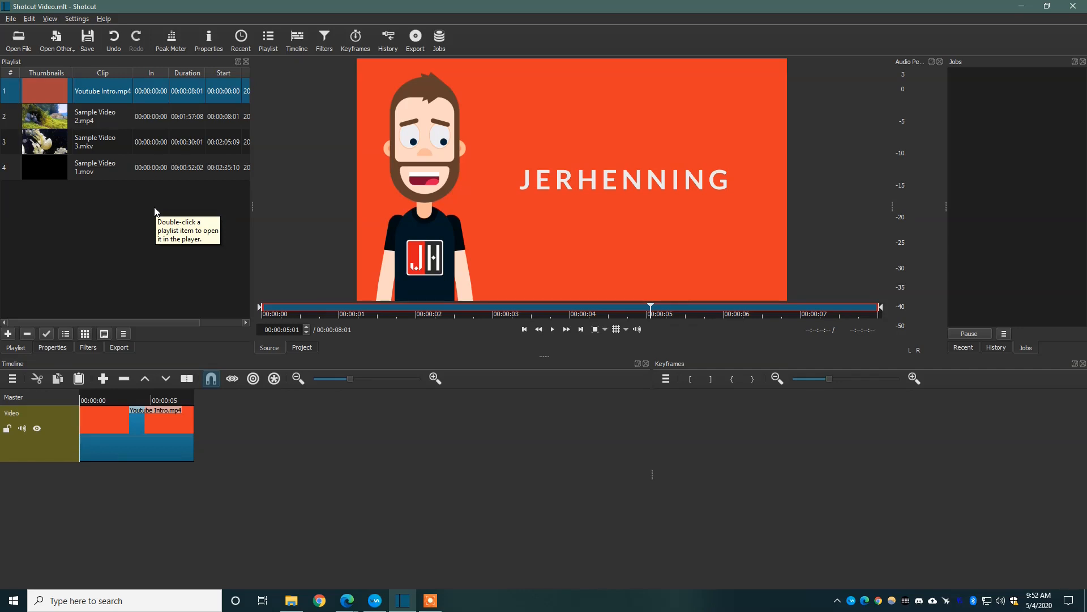
Step: Place Sample Video 2.mp4 on the Video track after the intro, leaving a gap, and preview frames of both clips and the gap
click(52, 125)
drag(43, 114, 260, 435)
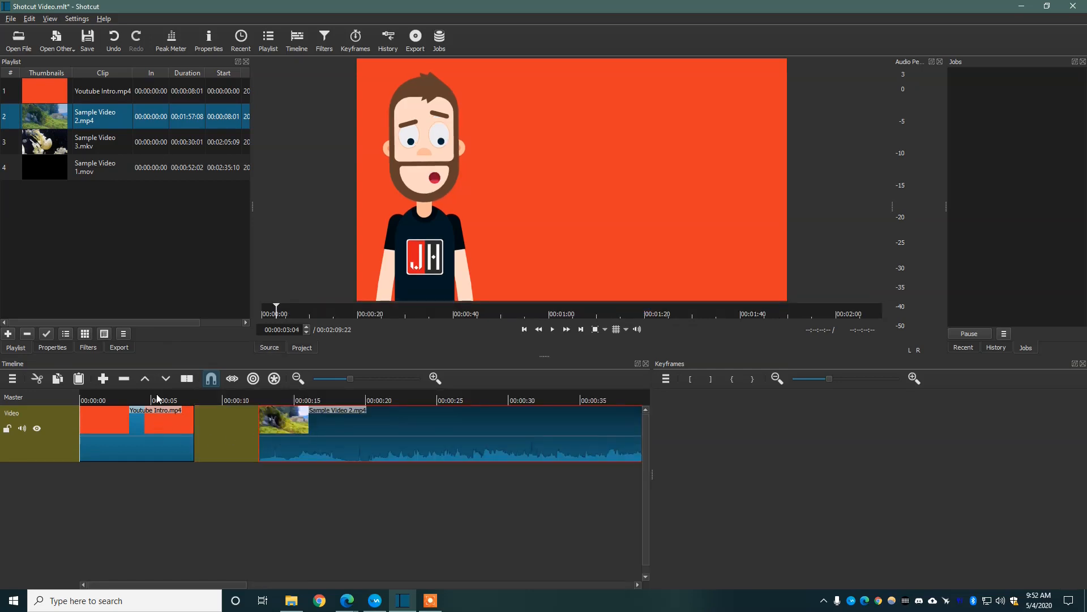
click(157, 399)
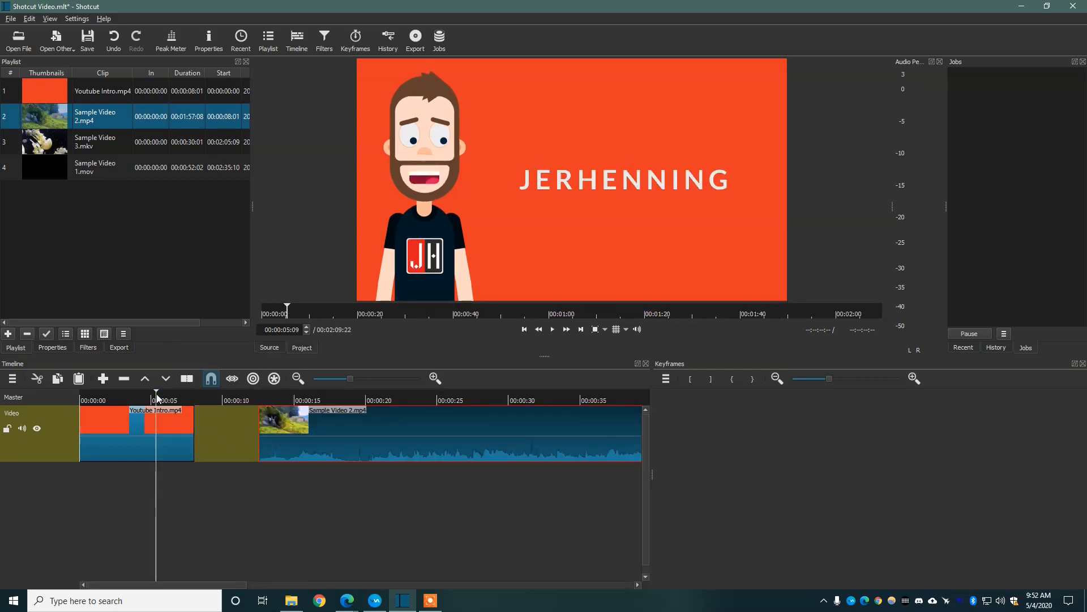
click(298, 399)
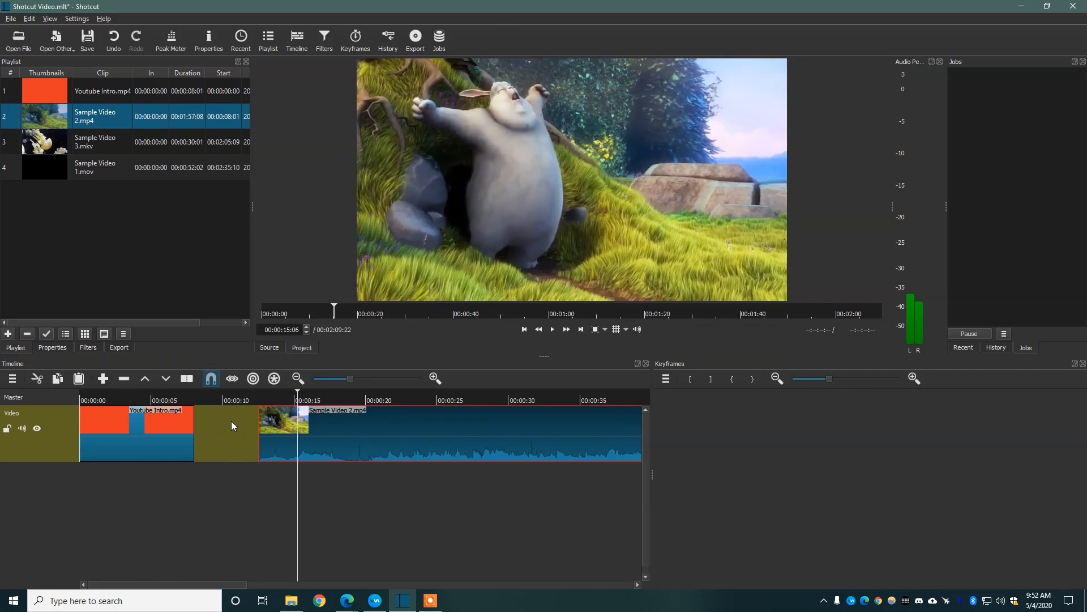
click(229, 399)
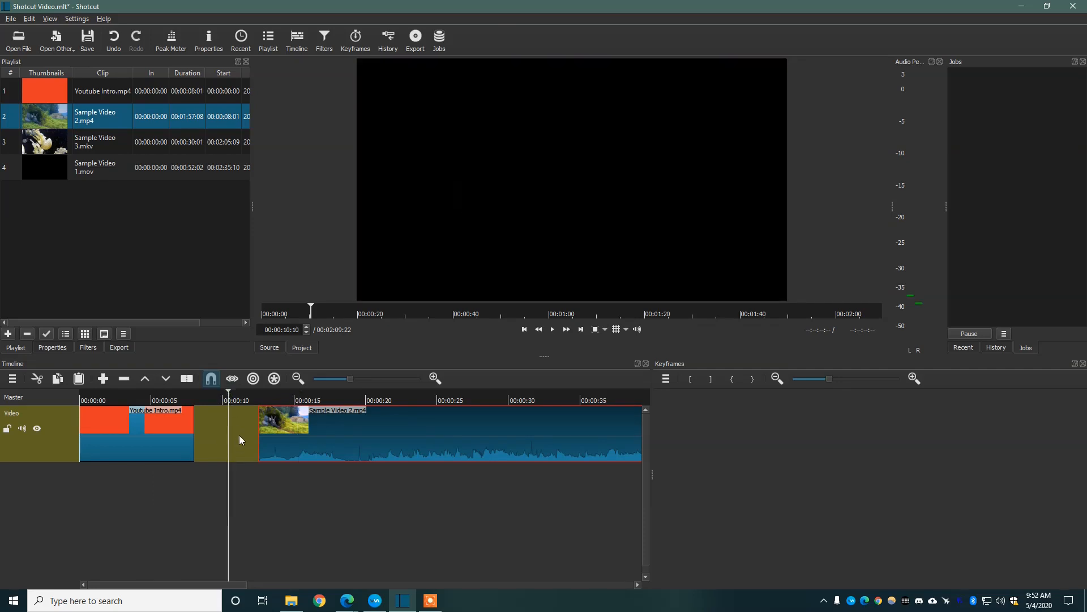
Step: Remove the gap between the intro and Sample Video 2.mp4, and play the timeline across their join
mouse_move(272, 424)
mouse_down()
mouse_move(208, 424)
mouse_move(273, 423)
mouse_up()
right_click(239, 431)
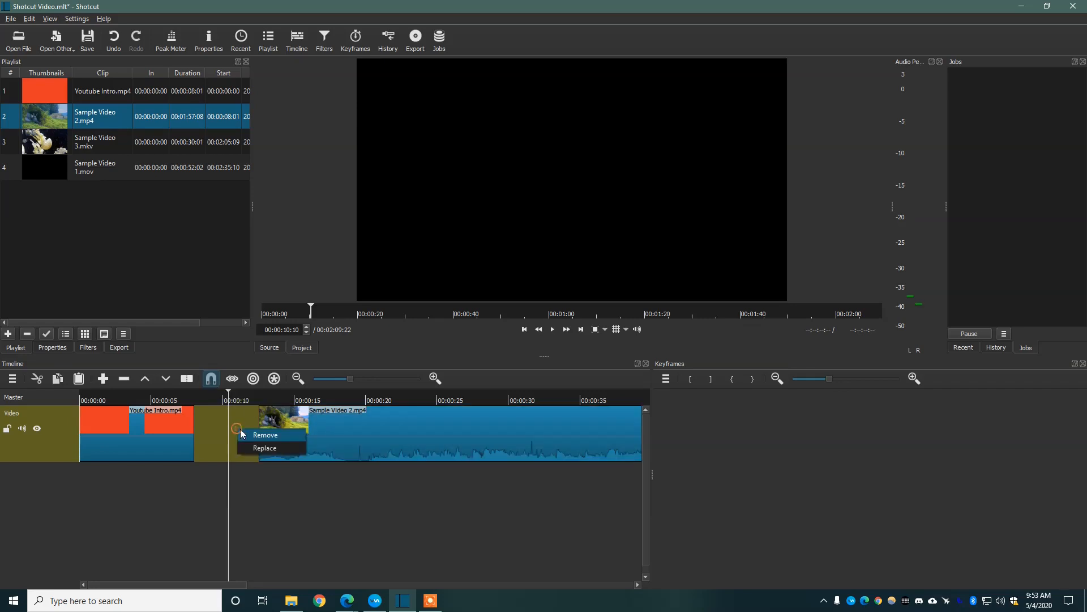
click(257, 436)
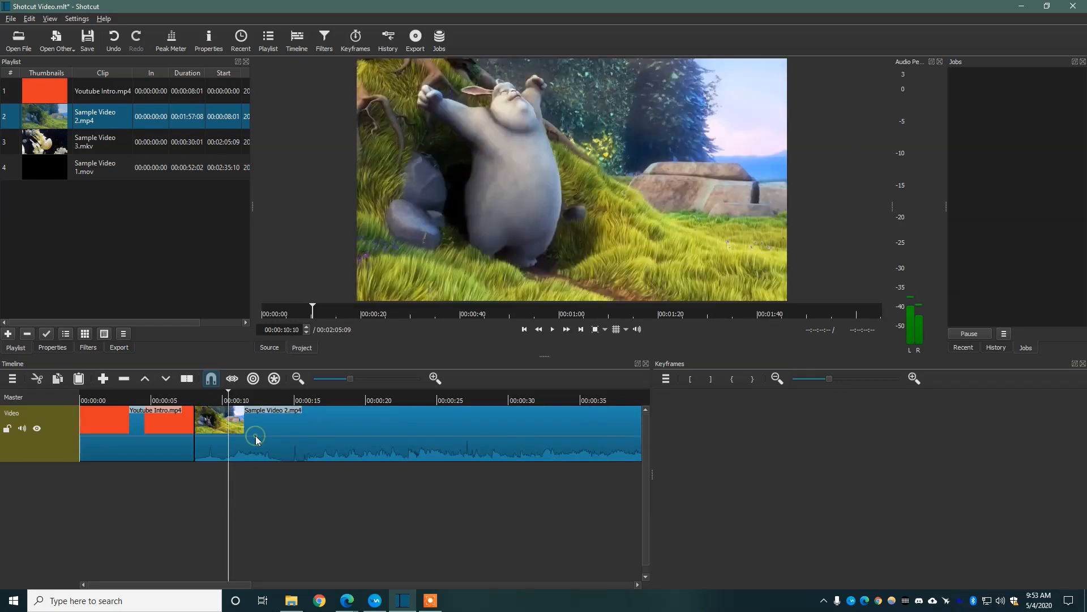
click(186, 396)
click(165, 400)
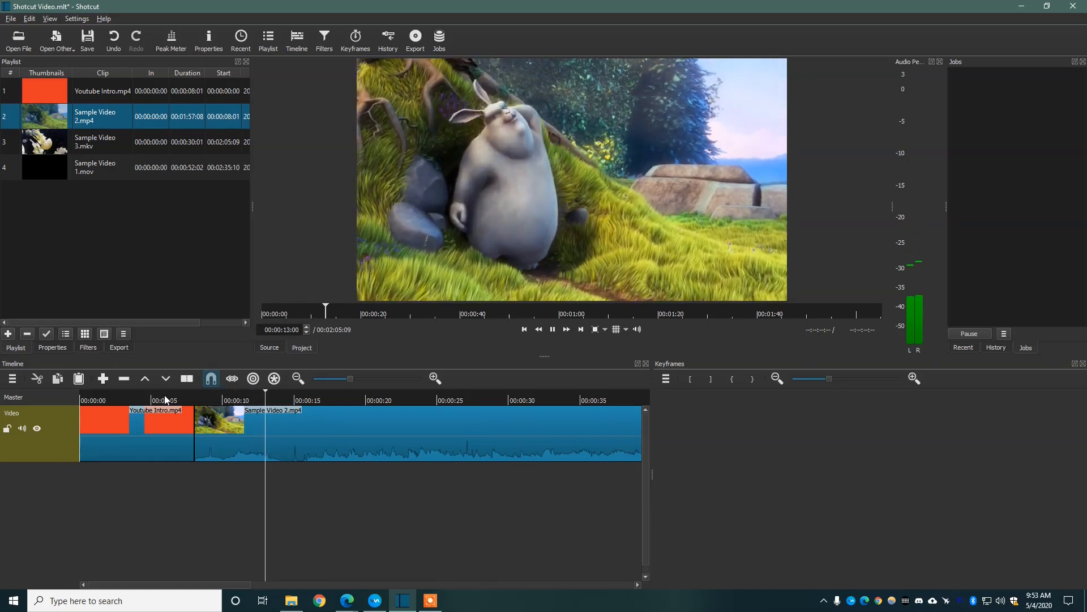
Step: Split Sample Video 2.mp4 on the Video track at 00:00:16:16 and select each of the two parts
key(space)
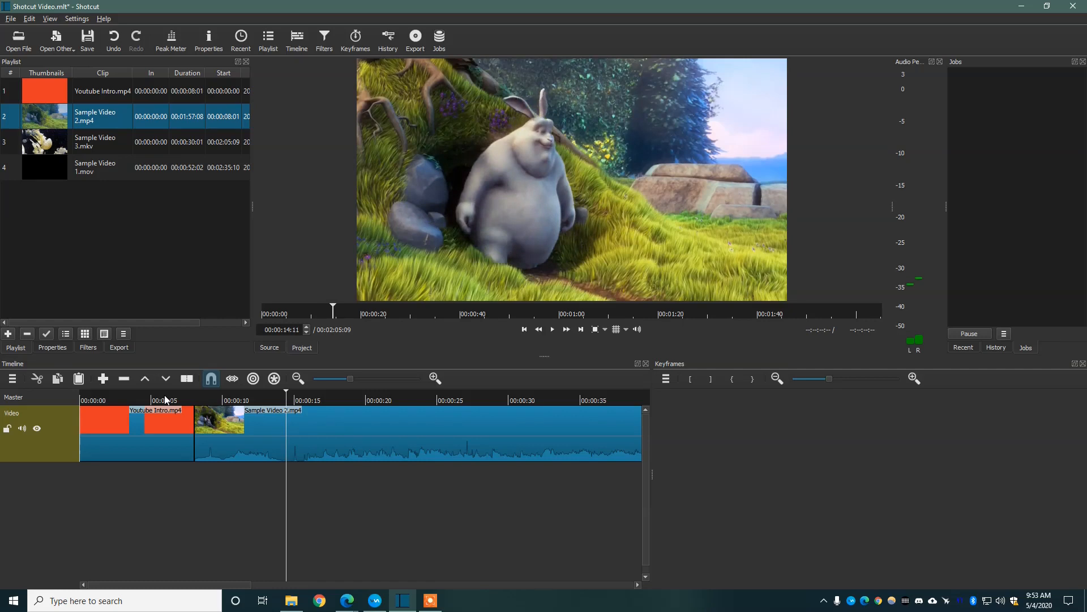
click(316, 397)
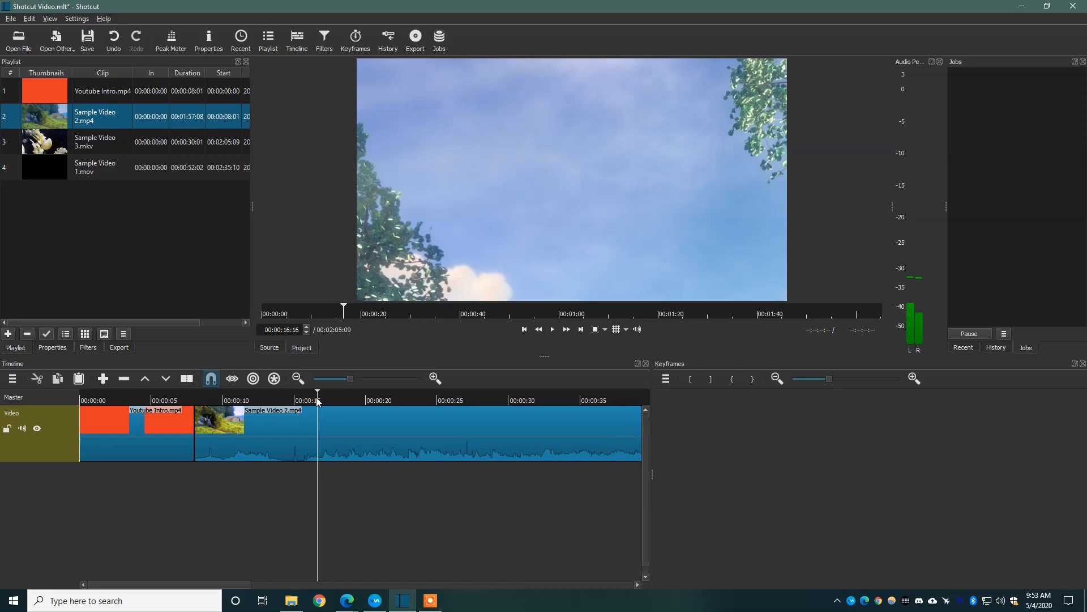
key(s)
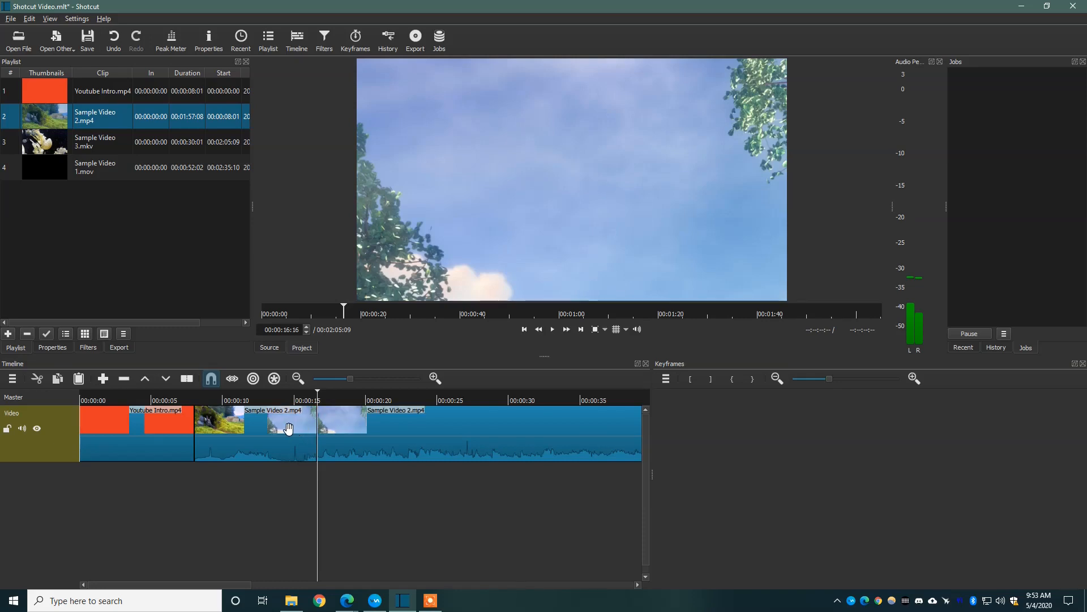
click(288, 429)
click(368, 430)
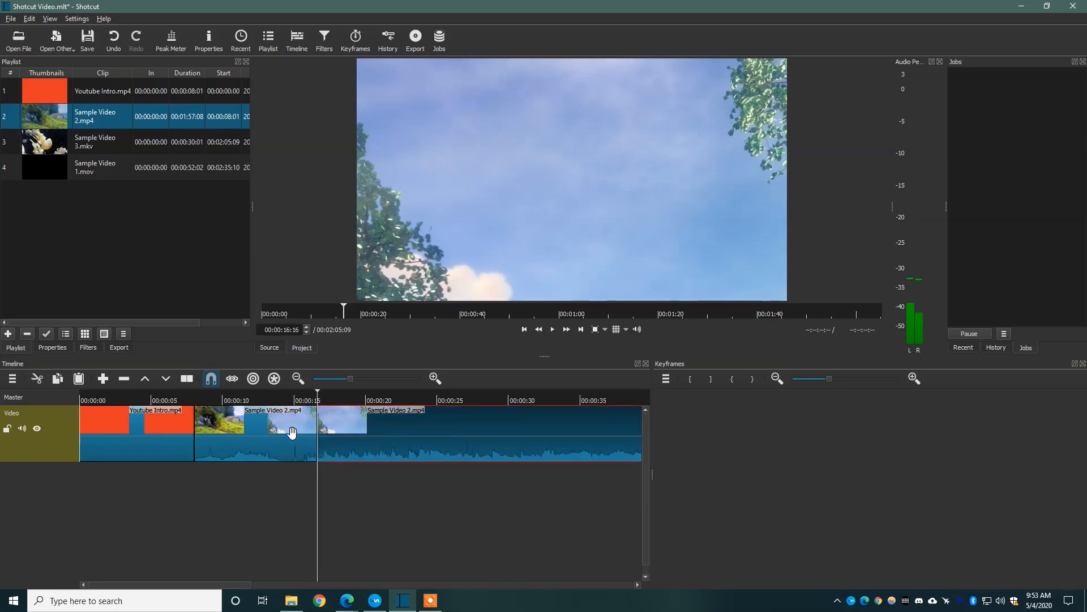
Step: Move the second part of Sample Video 2.mp4 along the Video track to about 44 seconds, leaving a wide gap, and play across the gap
drag(400, 430, 471, 427)
mouse_move(233, 583)
mouse_down()
mouse_move(273, 580)
mouse_move(212, 584)
mouse_up()
click(347, 424)
drag(342, 400, 242, 400)
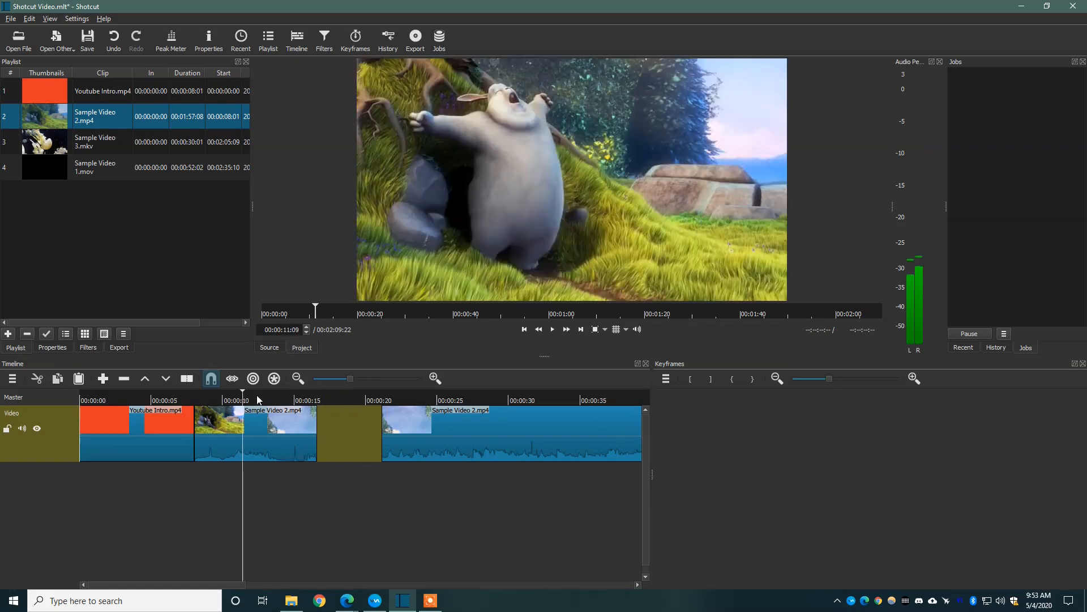
key(space)
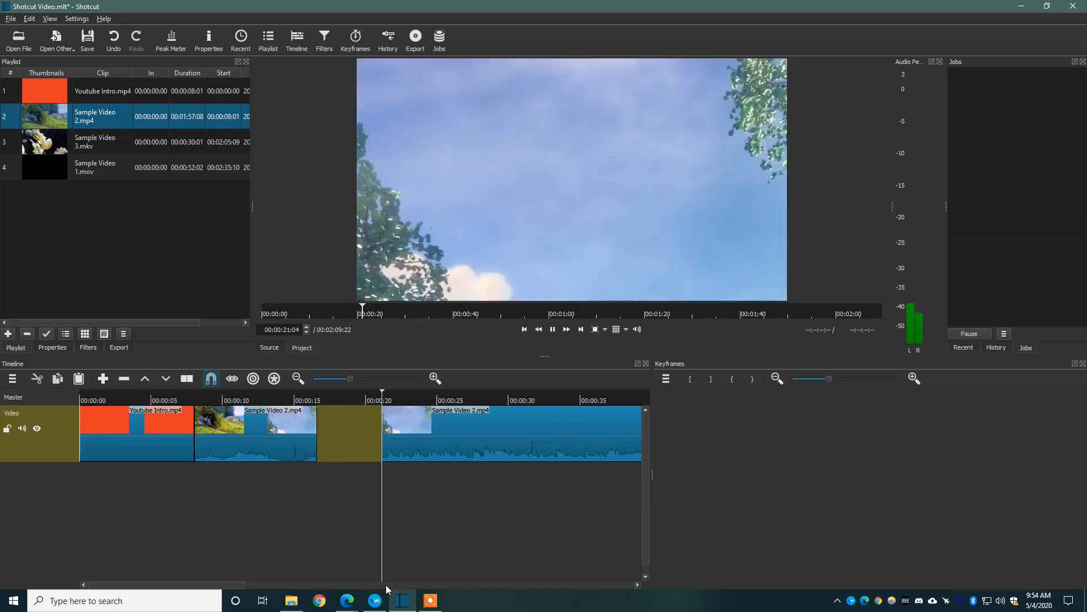
key(space)
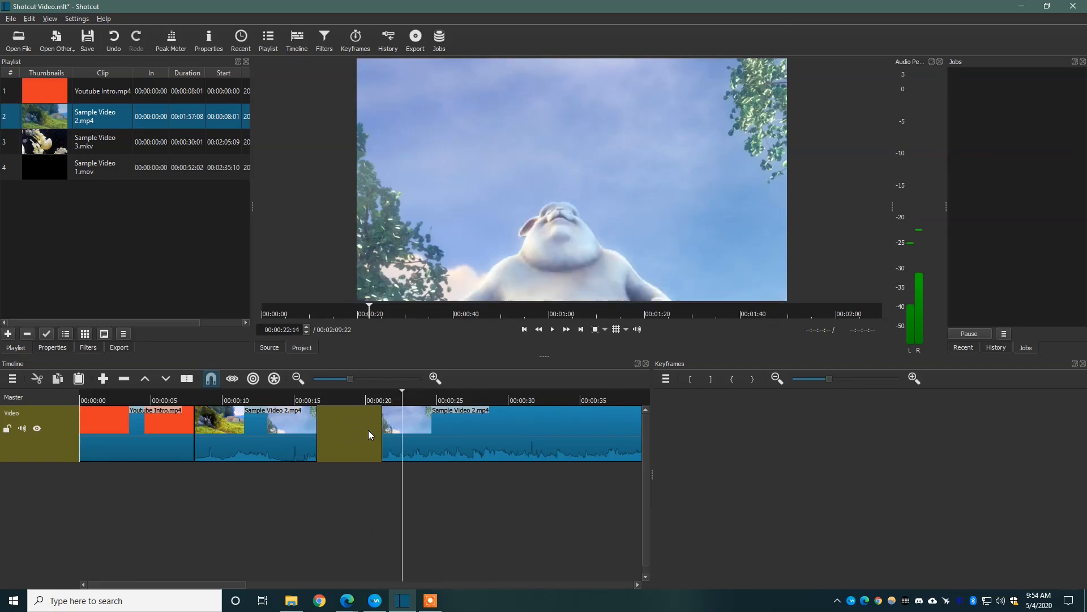
click(427, 434)
drag(427, 434, 552, 424)
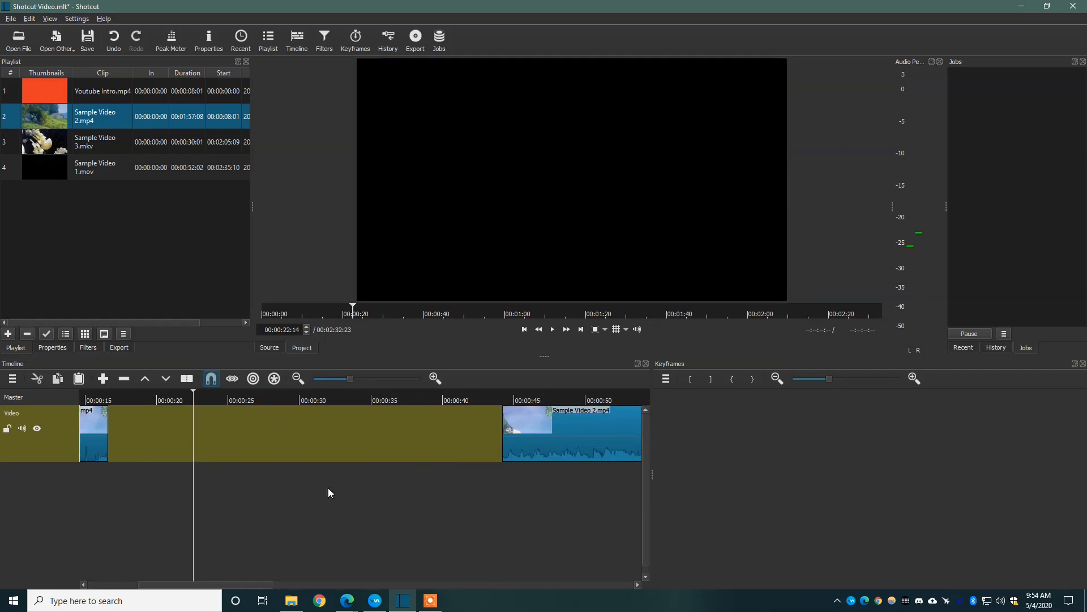
Step: Add Picture Trans.png and Picture.png from the Video Files folder to the playlist, and save the project
click(291, 601)
click(809, 209)
ctrl+click(861, 198)
drag(864, 193, 151, 287)
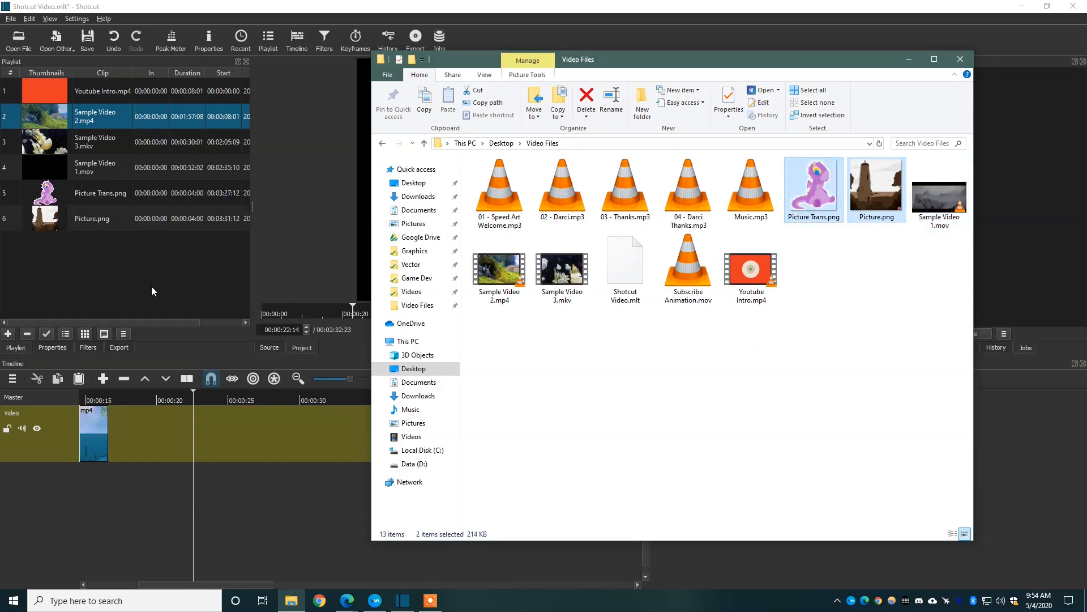
click(358, 4)
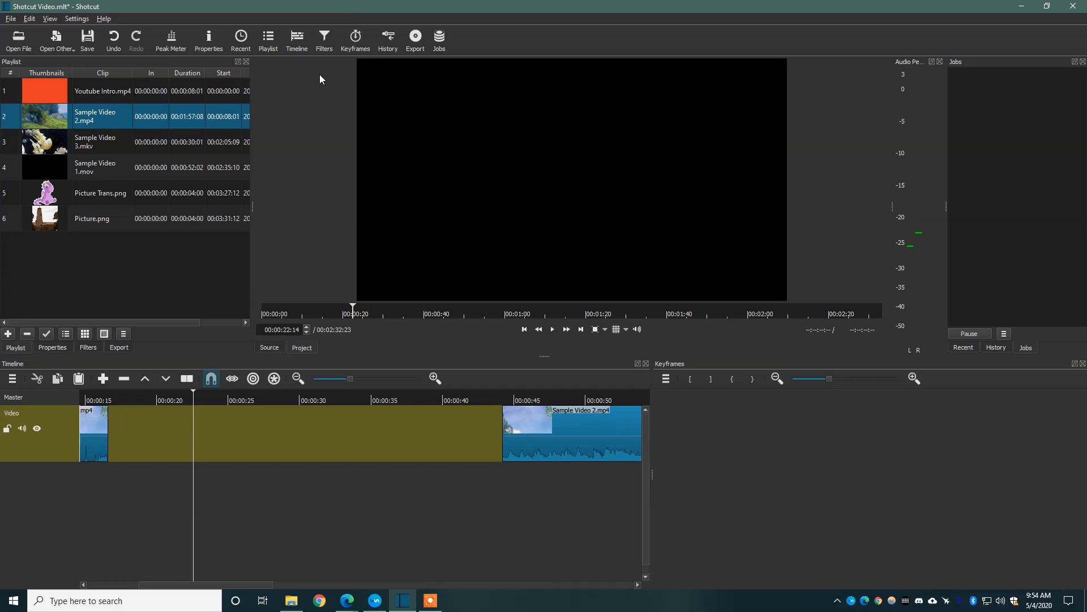
key(ctrl+s)
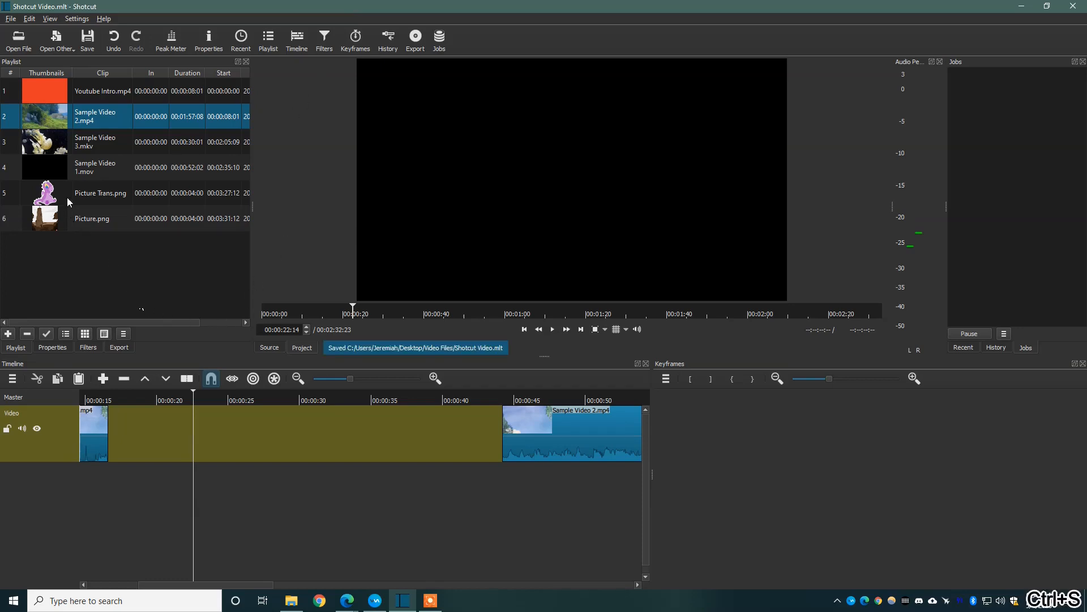
Step: Place Picture.png on the Video track between the two parts of Sample Video 2.mp4, and close the gaps on both sides
drag(47, 223, 257, 447)
drag(252, 585, 209, 590)
drag(434, 432, 350, 434)
drag(634, 442, 326, 433)
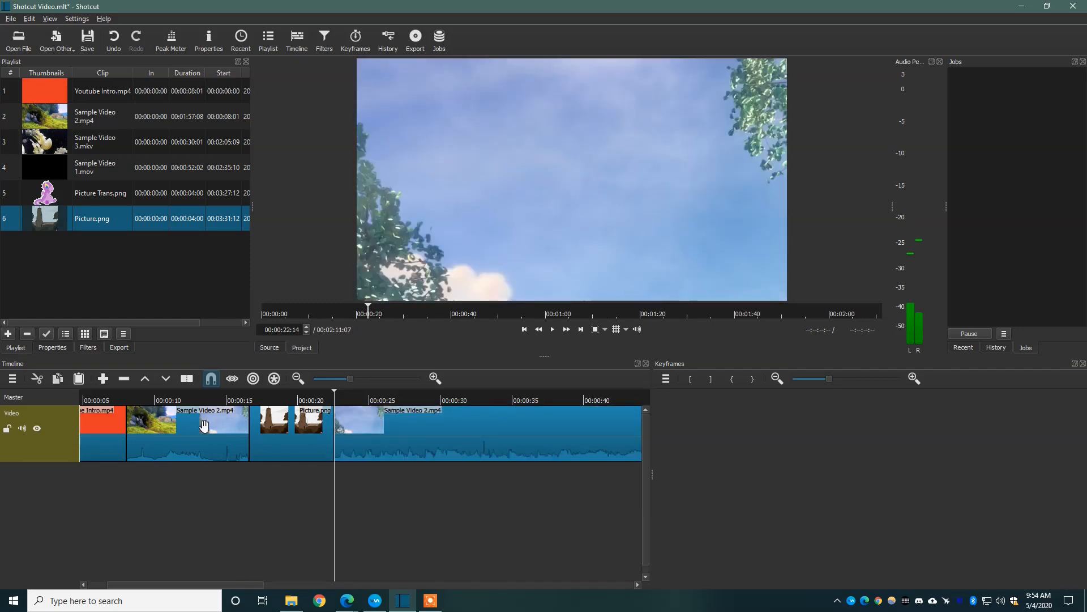
Step: Play the timeline from the first part of Sample Video 2.mp4 through Picture.png into the second part
click(225, 400)
click(203, 400)
key(space)
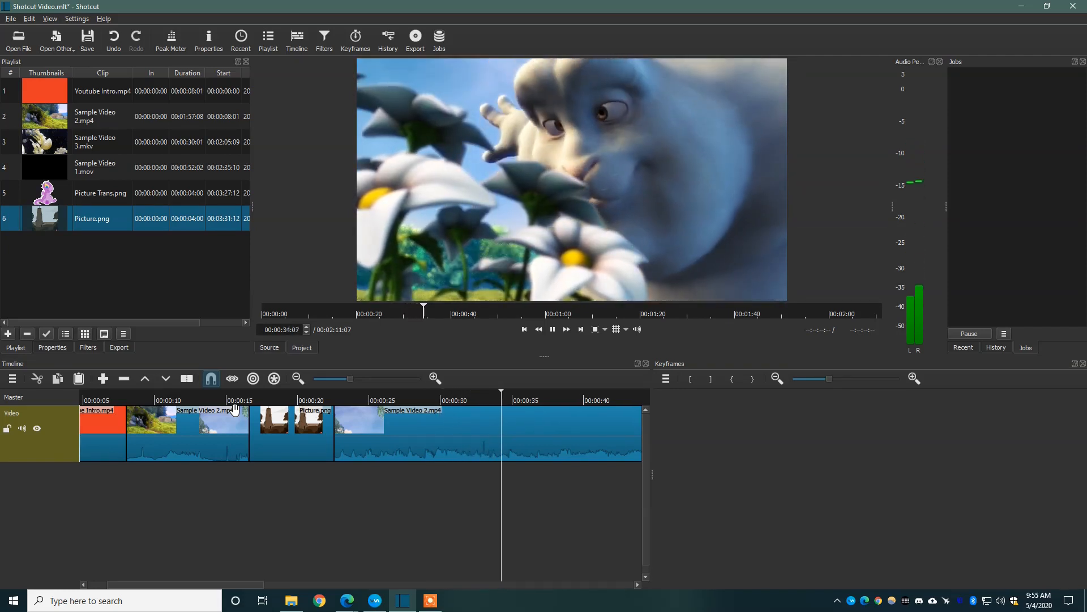
Step: Split the second part of Sample Video 2.mp4 at 00:00:36:06 and delete everything after the cut
key(space)
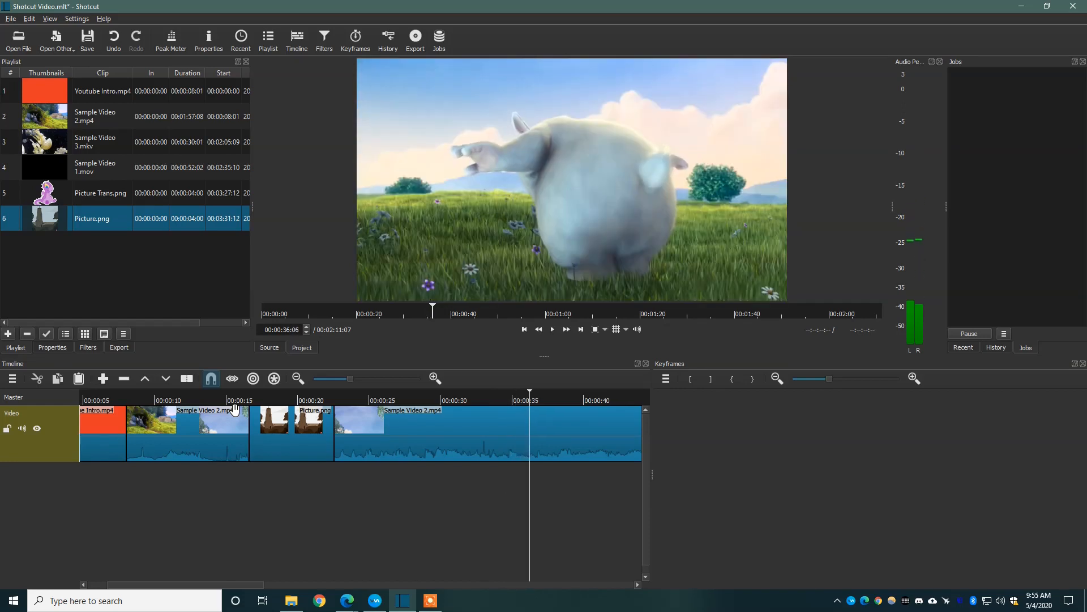
key(s)
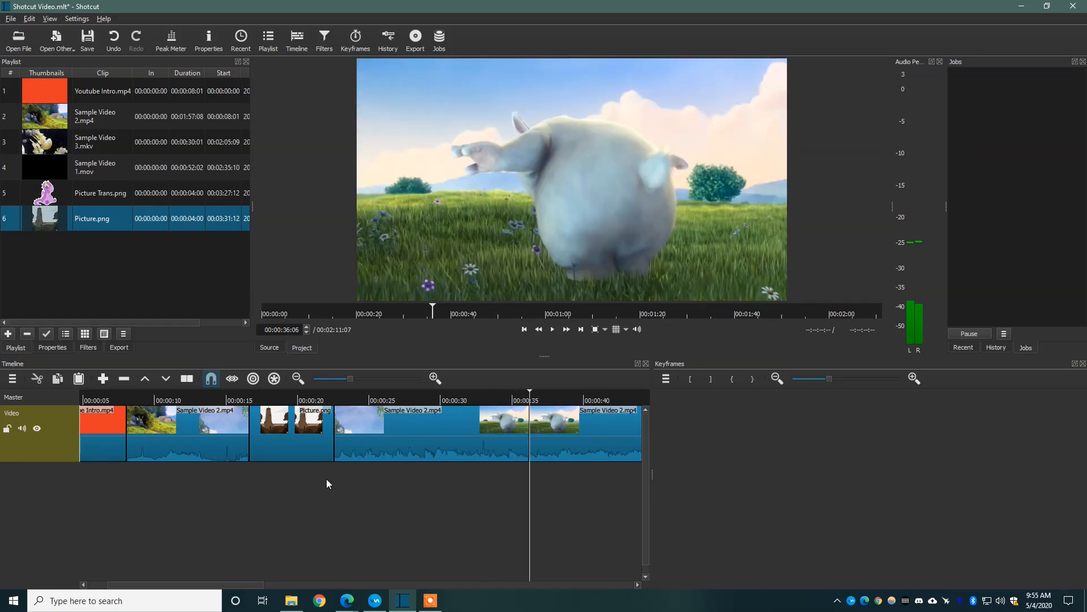
click(603, 443)
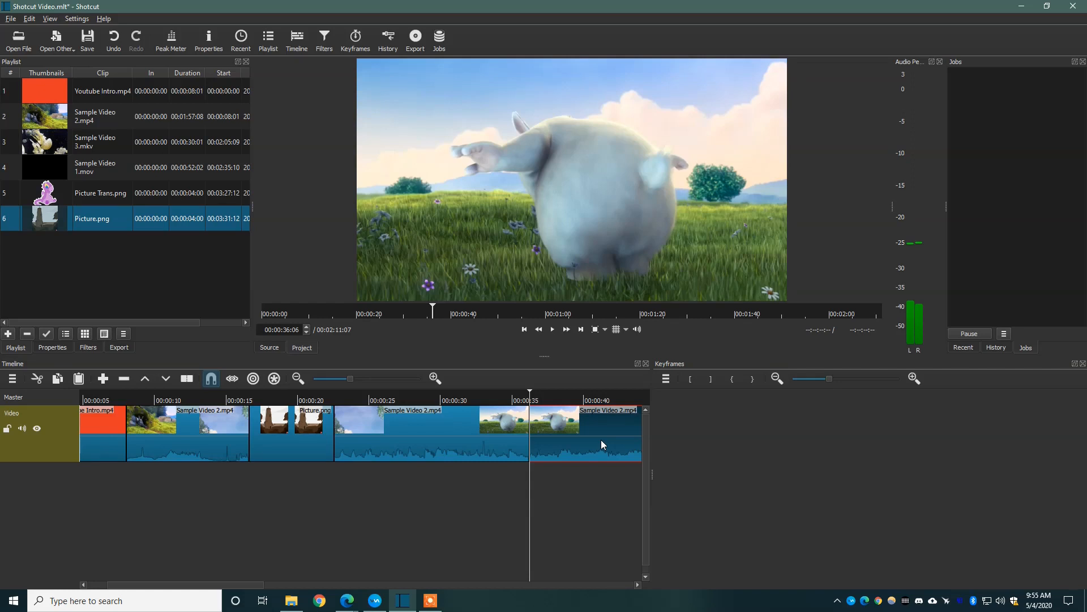
key(Delete)
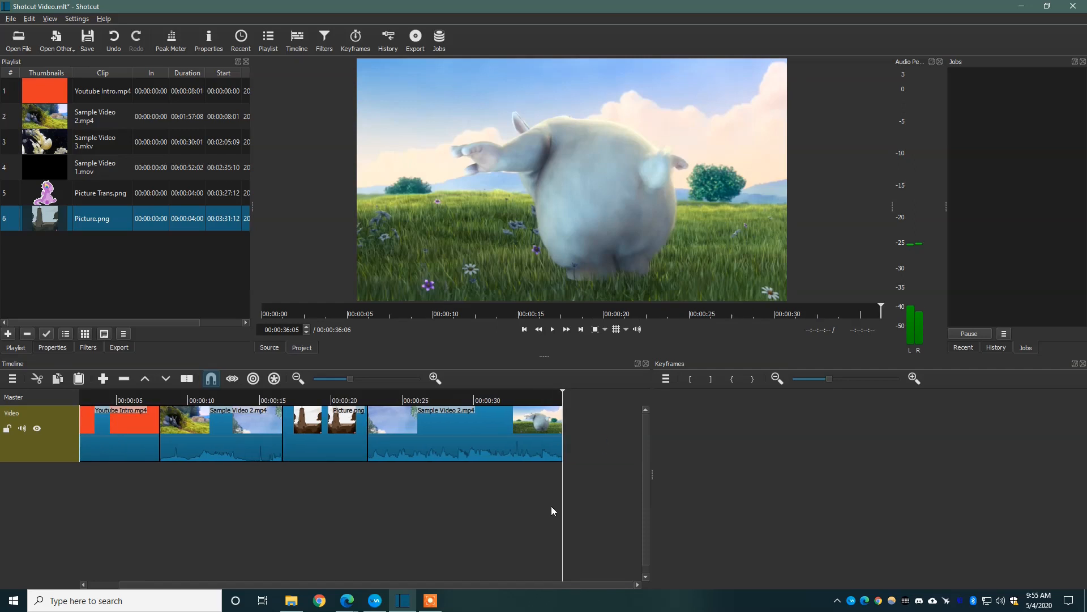
drag(542, 585, 391, 573)
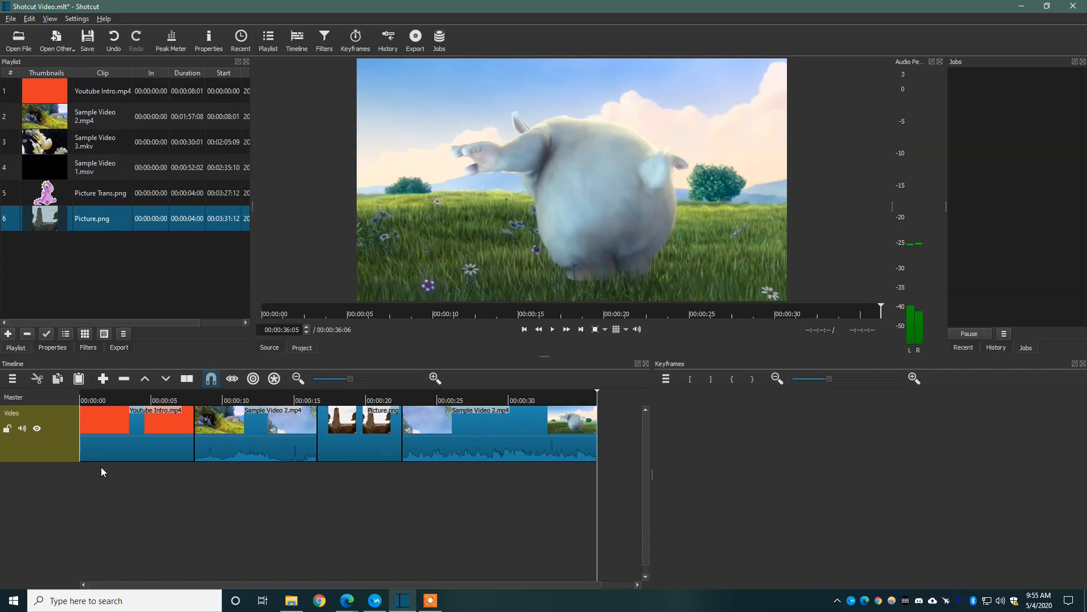
Step: Add the five MP3 files from the Video Files folder to the playlist, and save the project
click(291, 600)
click(500, 193)
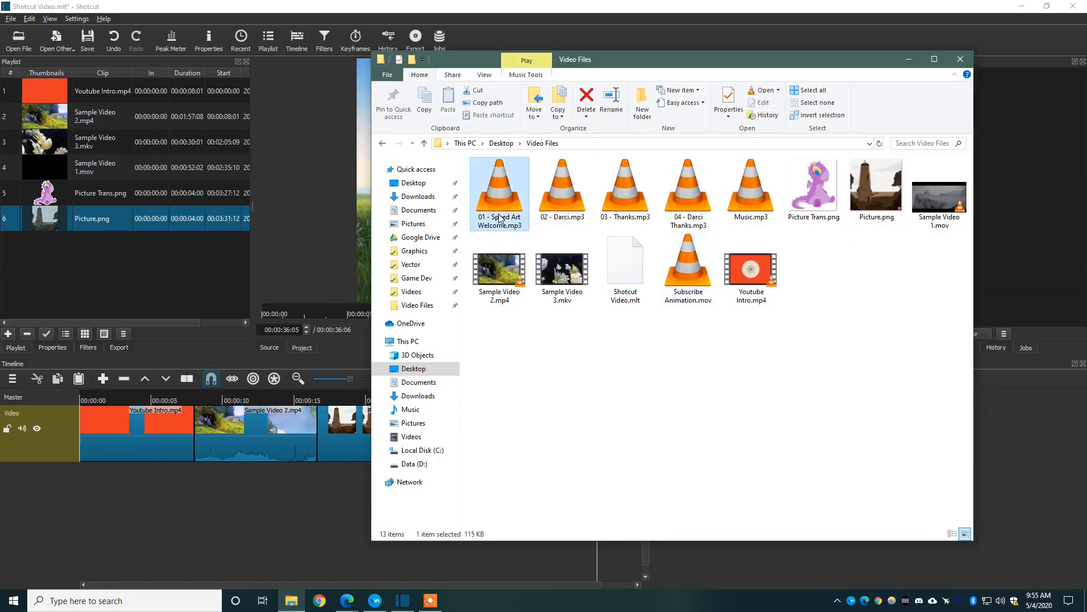
shift+click(757, 192)
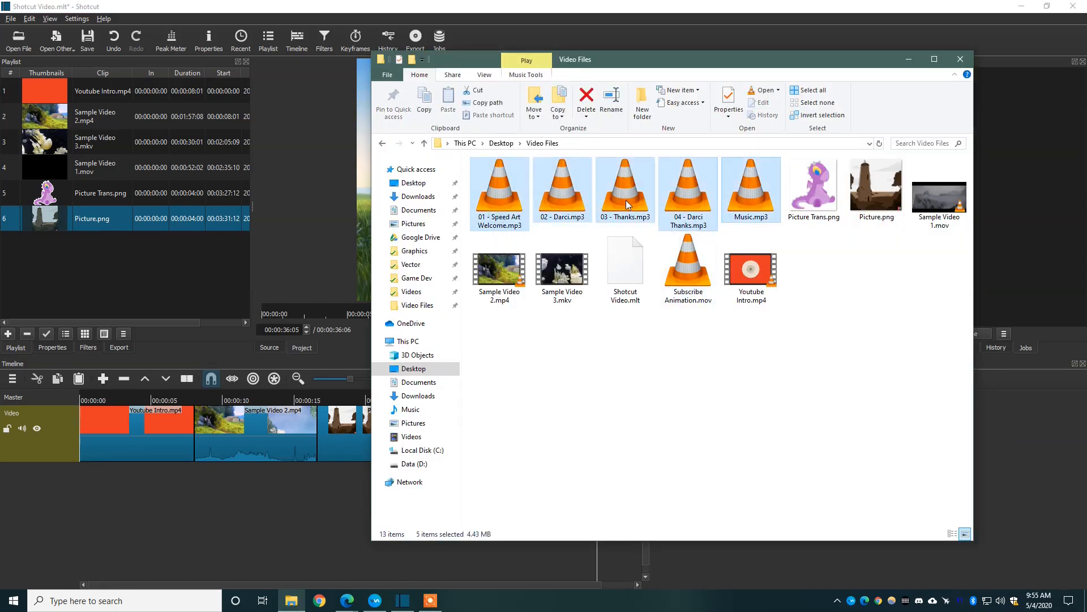
drag(503, 199, 109, 302)
click(286, 151)
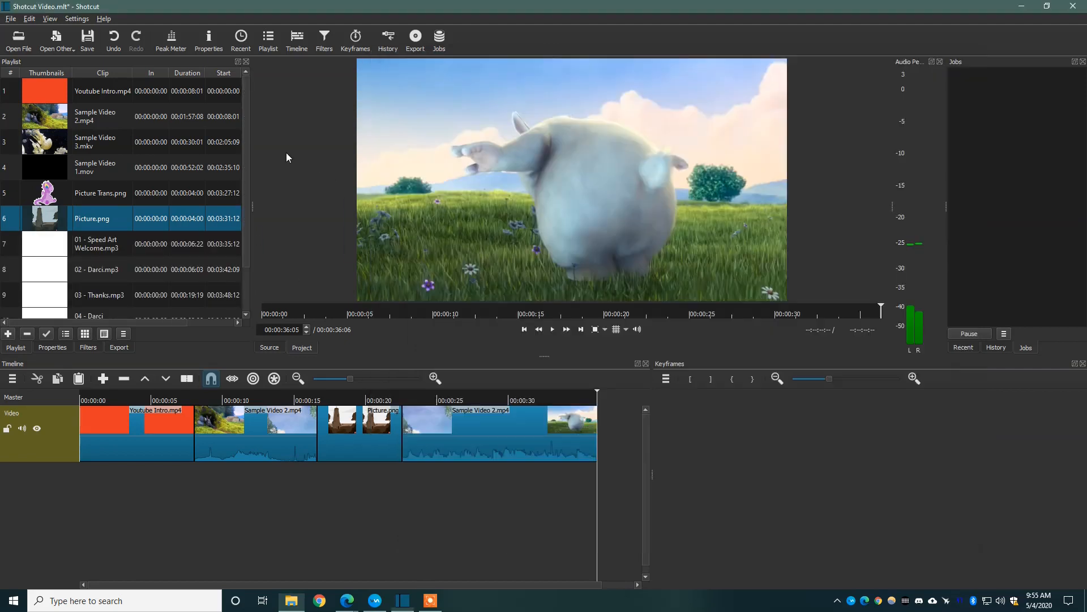
key(ctrl+s)
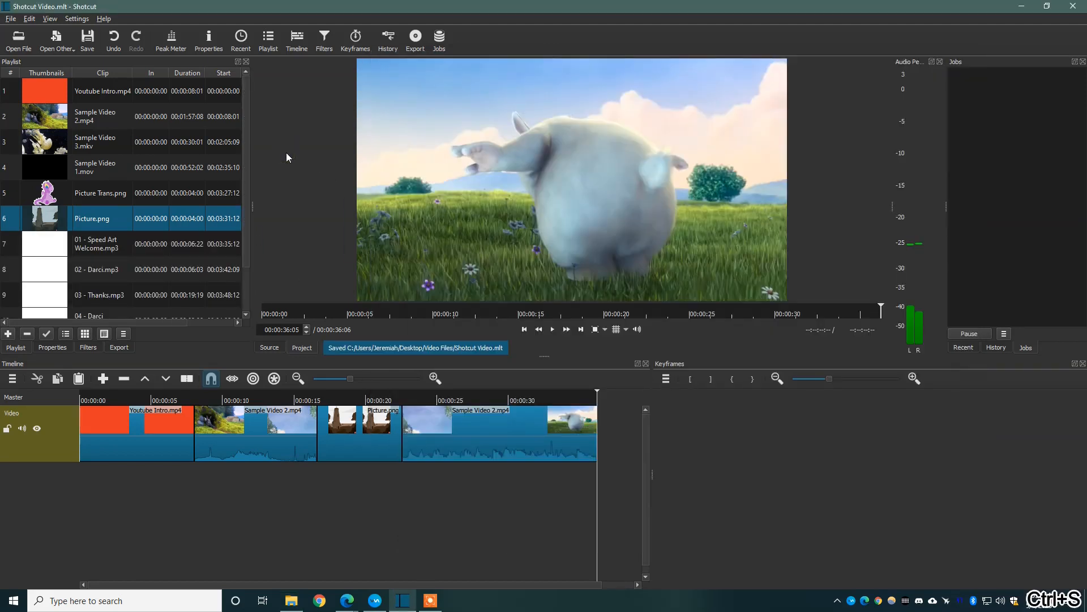
Step: Try to place 01 - Speed Art Welcome.mp3 on the Video track over the intro and Sample Video 2.mp4, and undo it
click(76, 243)
drag(51, 247, 149, 497)
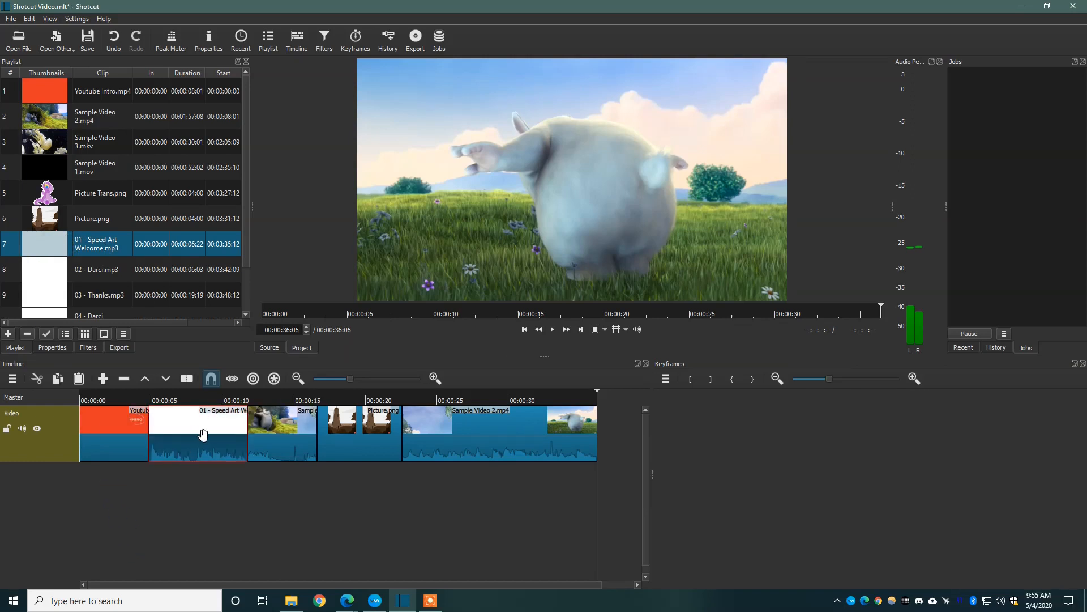
key(ctrl+z)
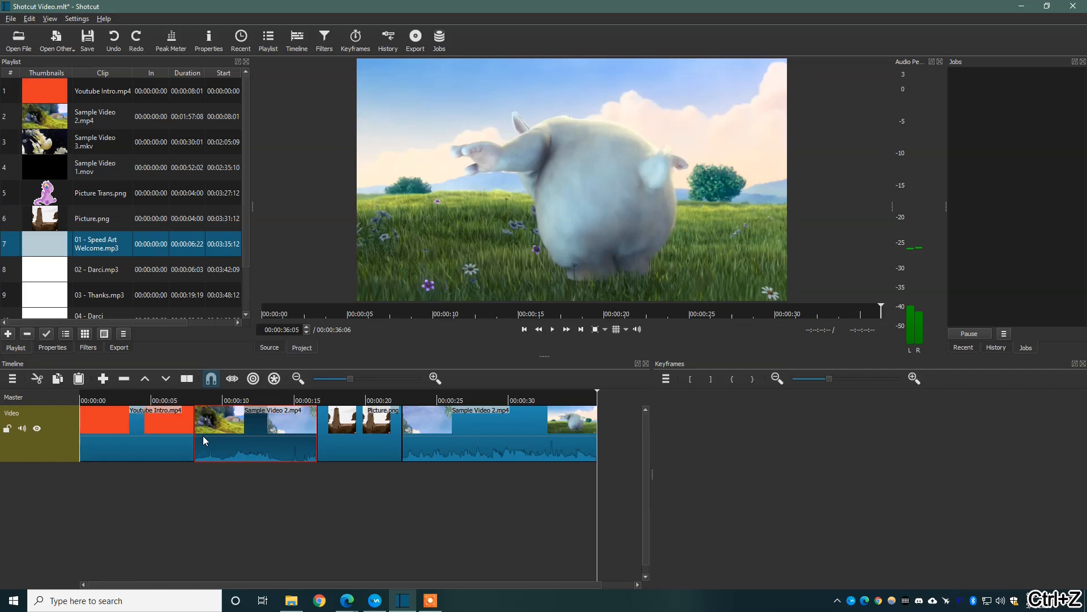
Step: Add an audio track below the Video track and name it "Voice"
right_click(35, 490)
click(88, 422)
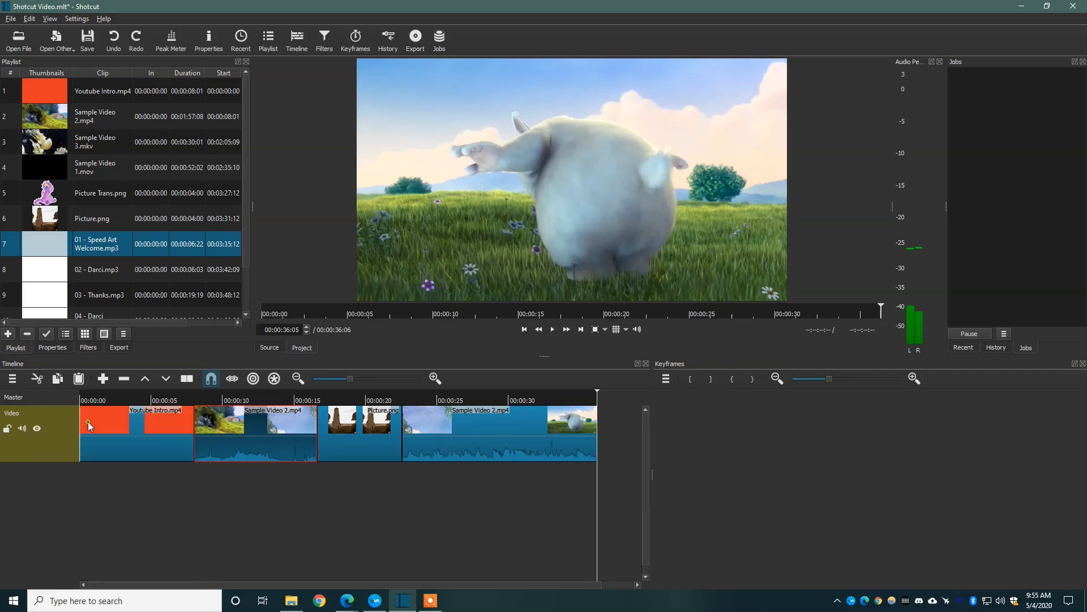
double_click(50, 466)
text(Voice)
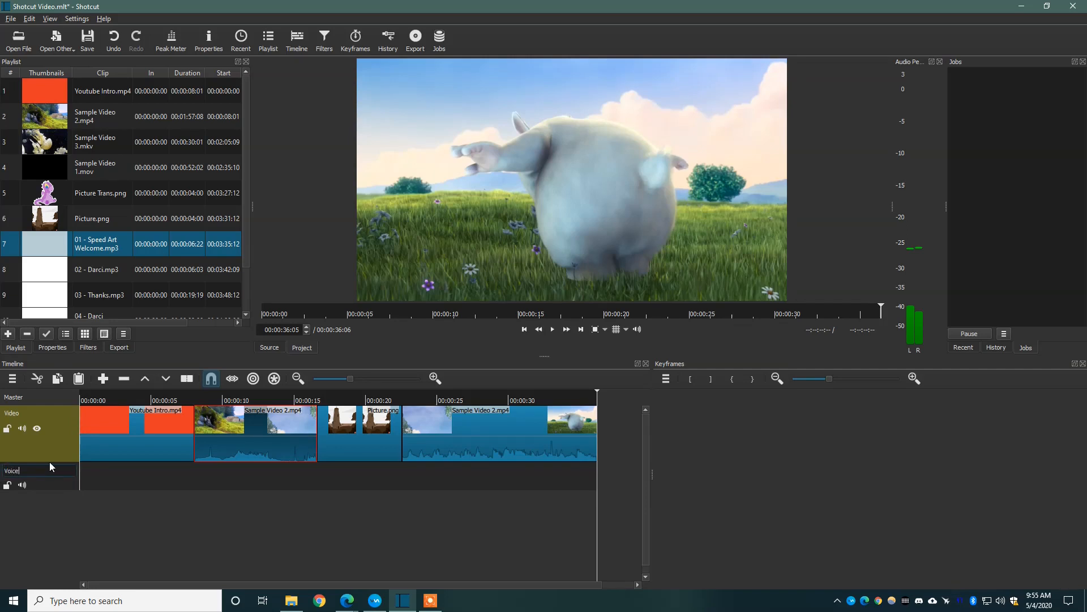
key(Return)
Step: Place 01 - Speed Art Welcome.mp3 on the Voice track at the start of Sample Video 2.mp4, and play that section
drag(59, 247, 153, 477)
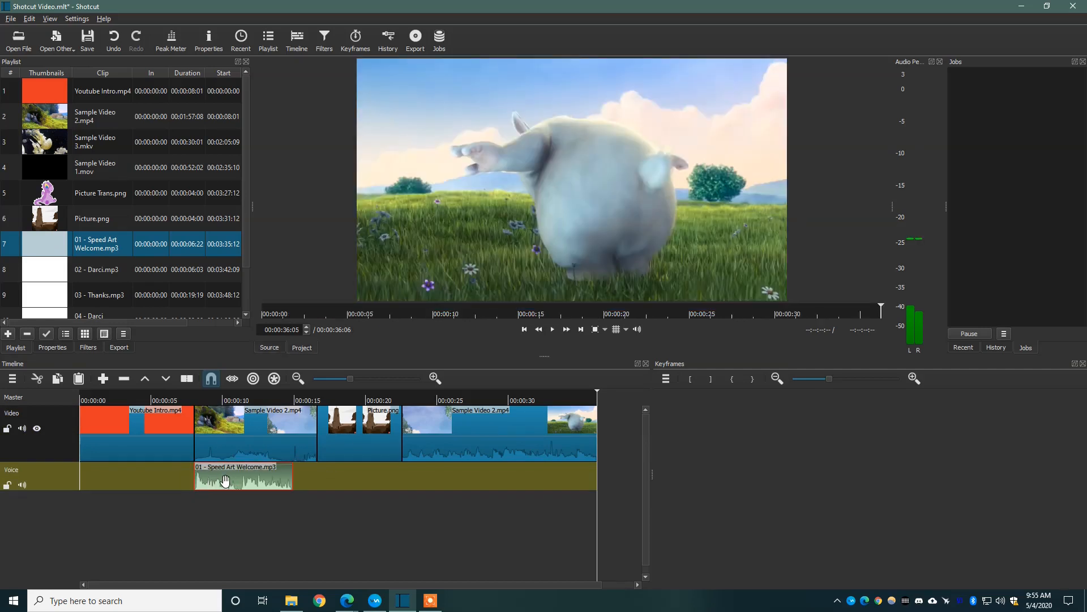
click(134, 397)
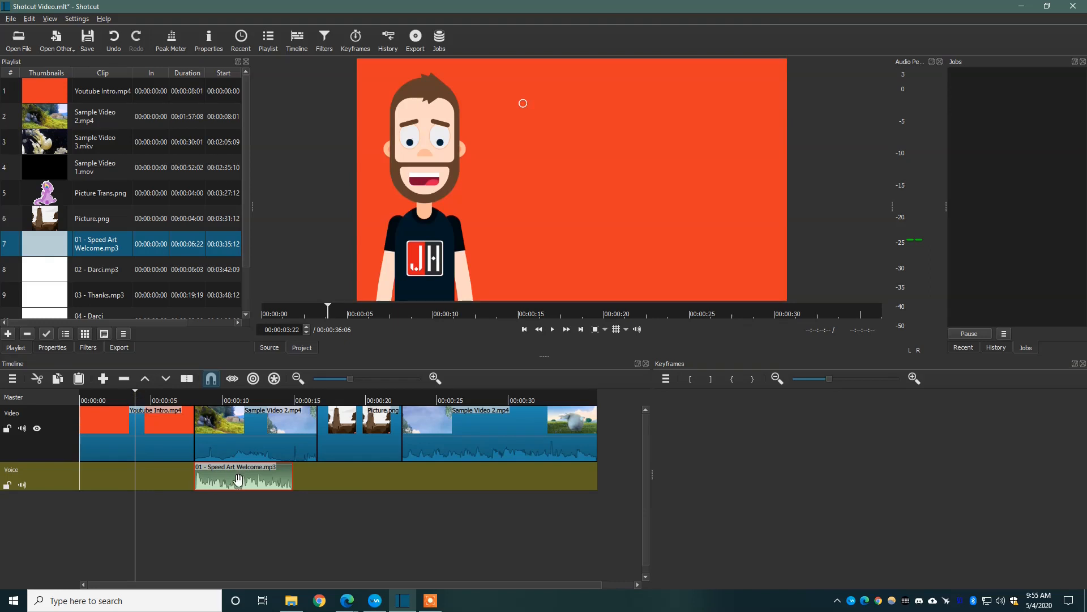
drag(238, 480, 194, 473)
key(space)
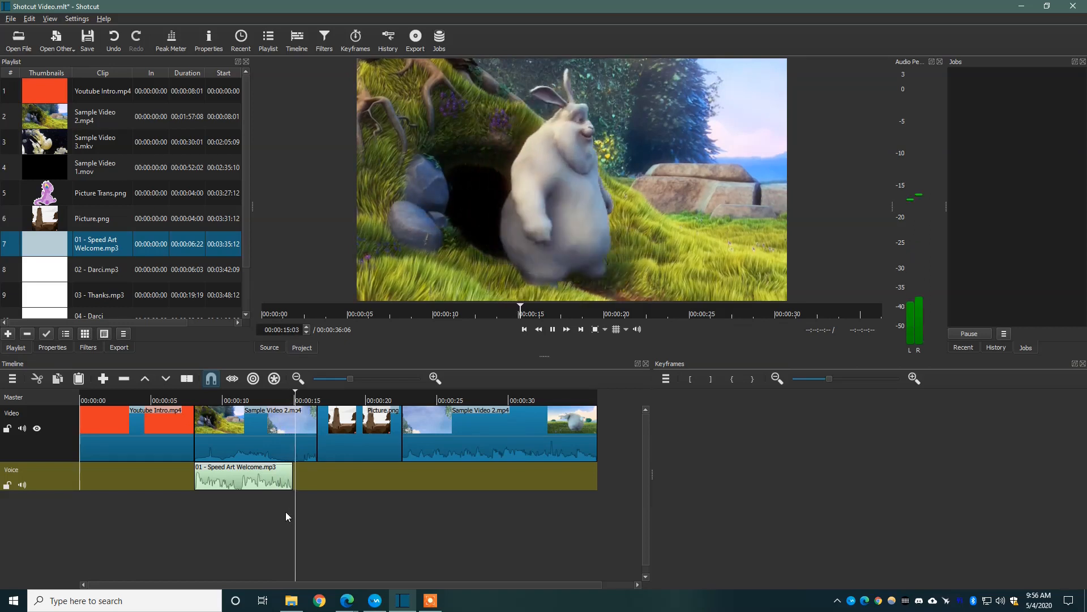
key(space)
Step: Place 03 - Thanks.mp3 on the Voice track so that it ends level with the last video clip, and play part of it
click(56, 270)
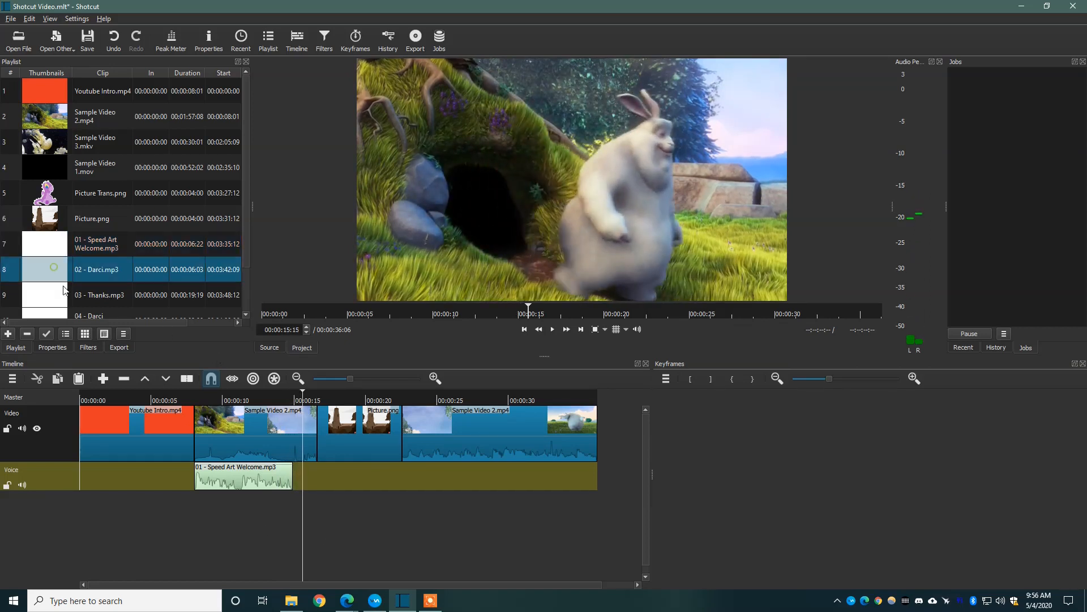
click(56, 291)
drag(50, 293, 388, 478)
drag(495, 478, 417, 480)
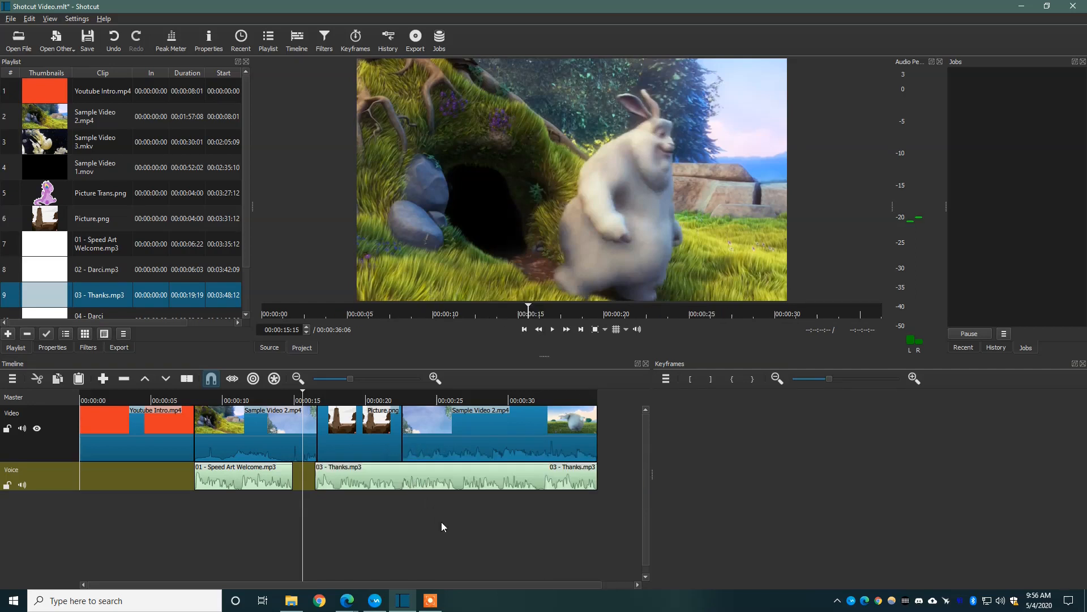
key(space)
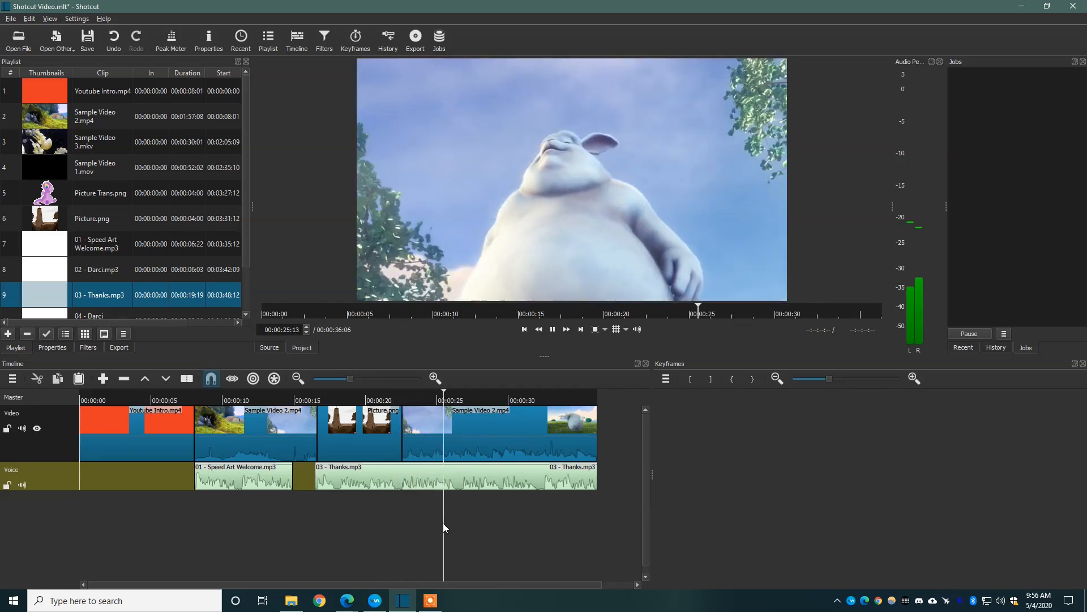
key(space)
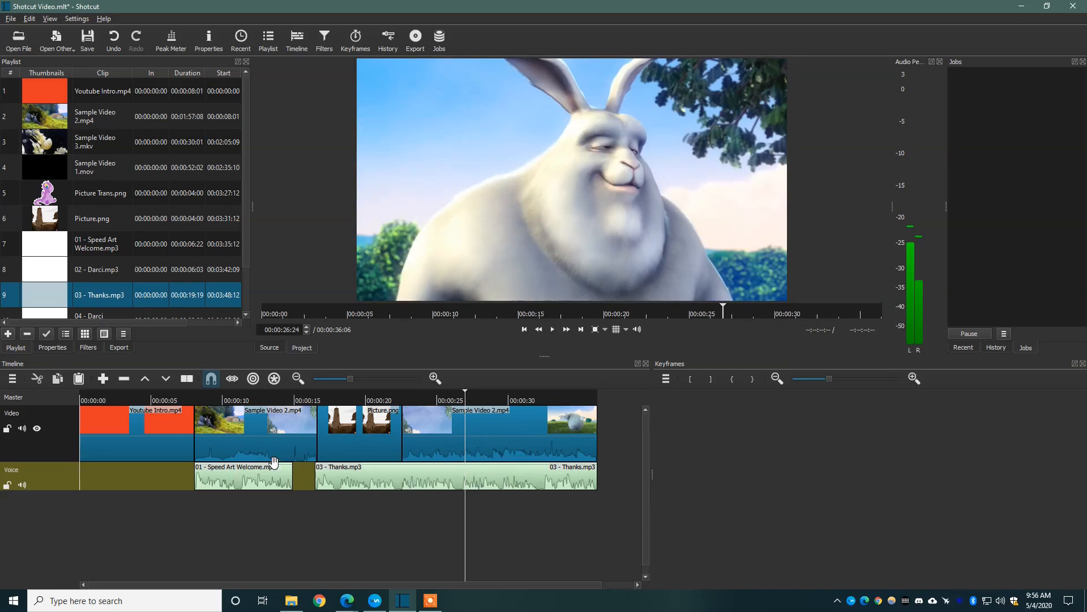
Step: Mute the Video track and play the timeline from the start of Sample Video 2.mp4
click(22, 428)
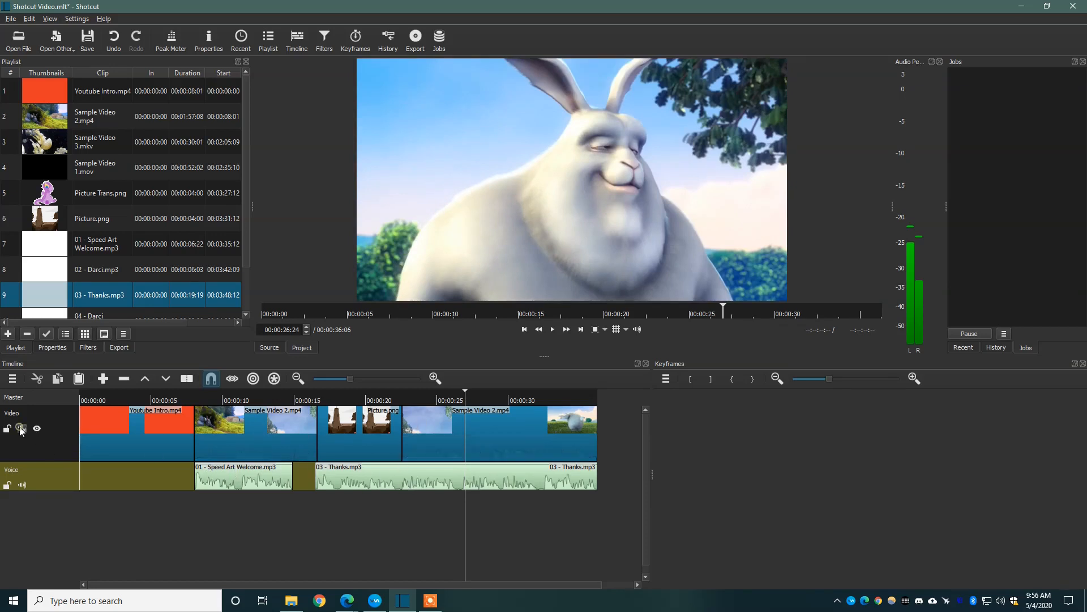
click(198, 399)
key(space)
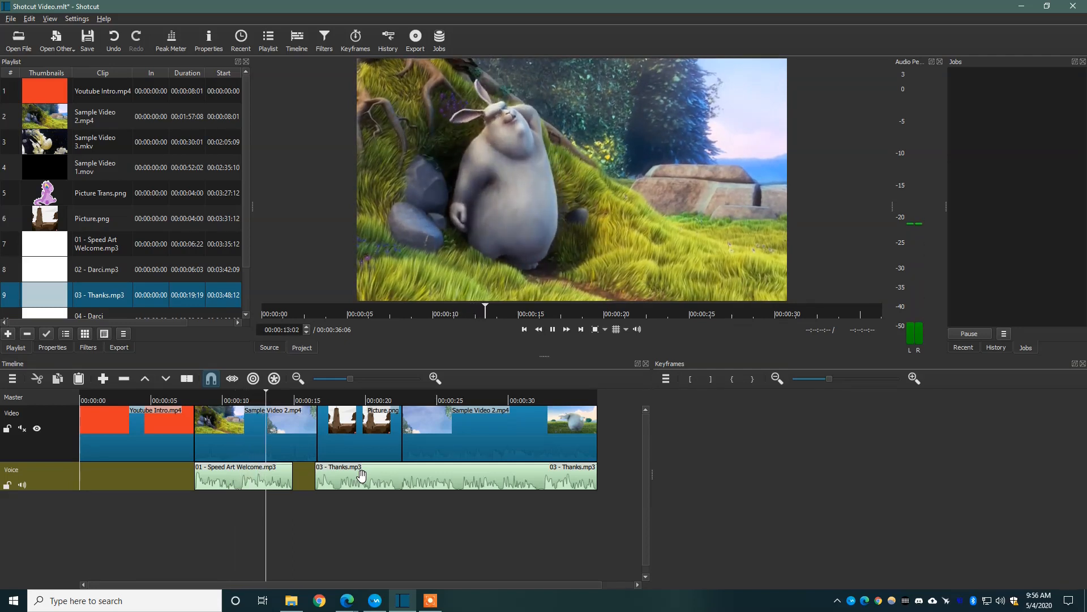
Step: Stop playback, add another audio track below the Voice track and name it "Music"
key(space)
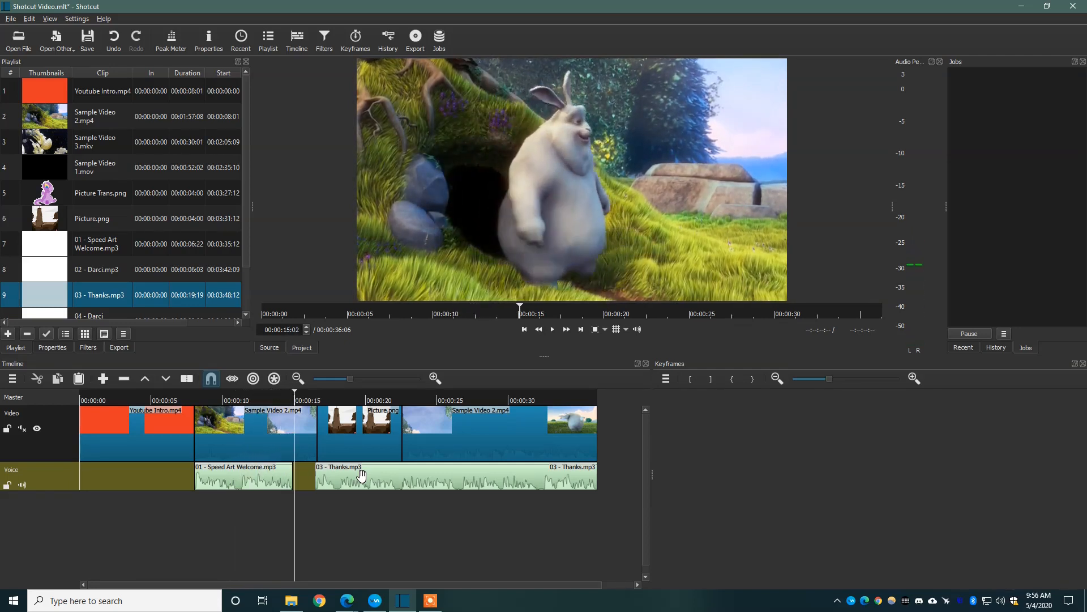
right_click(36, 498)
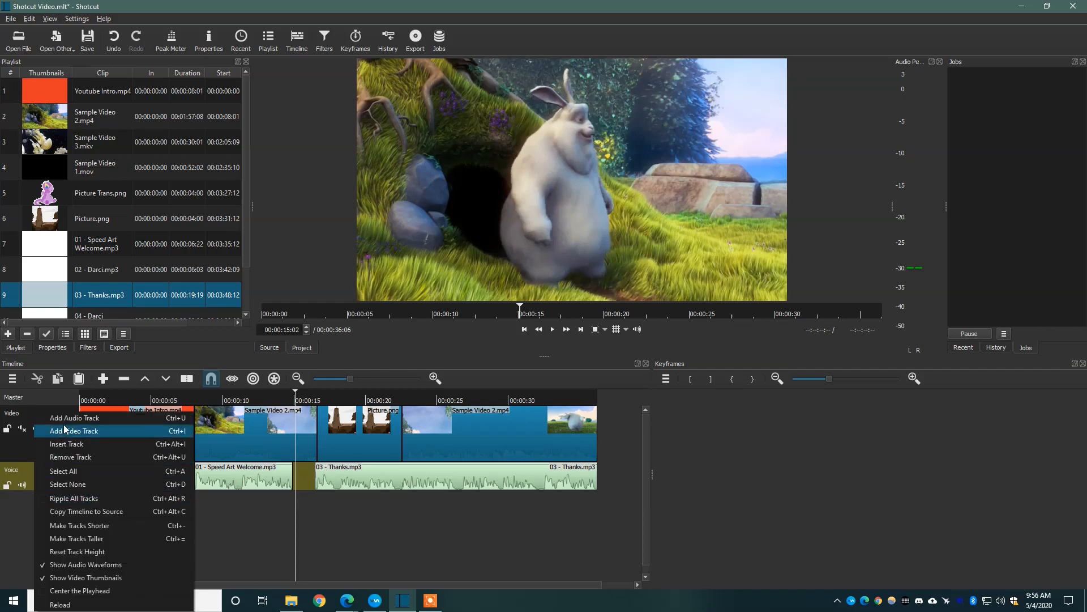
click(63, 424)
double_click(21, 498)
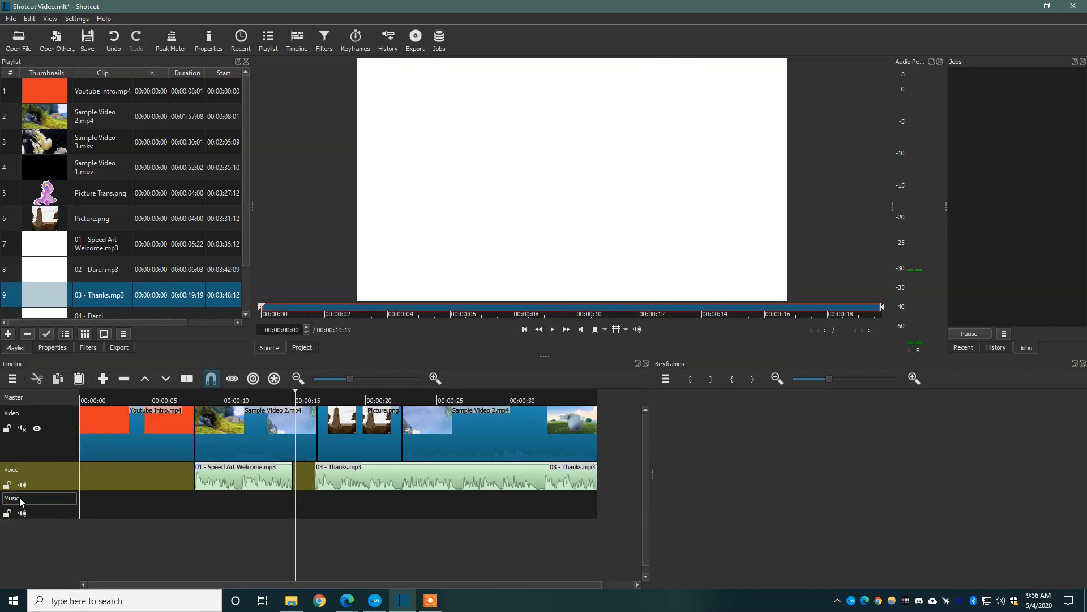
Step: Place Music.mp3 on the Music track at the start of the first Sample Video 2.mp4 clip, and play that section
drag(49, 305, 290, 506)
drag(407, 508, 317, 509)
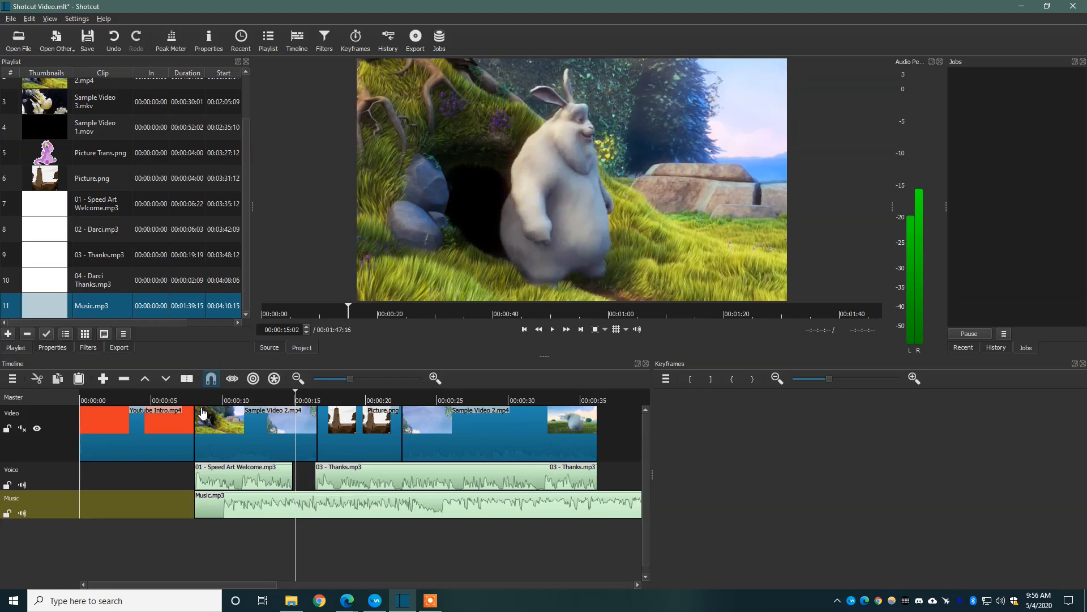
click(185, 399)
key(space)
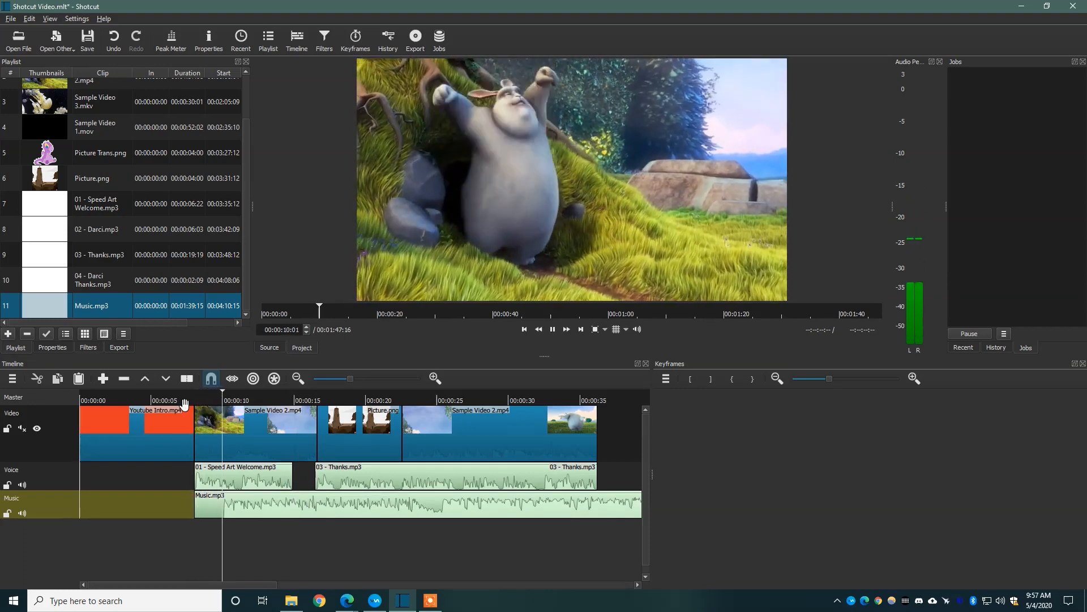
key(space)
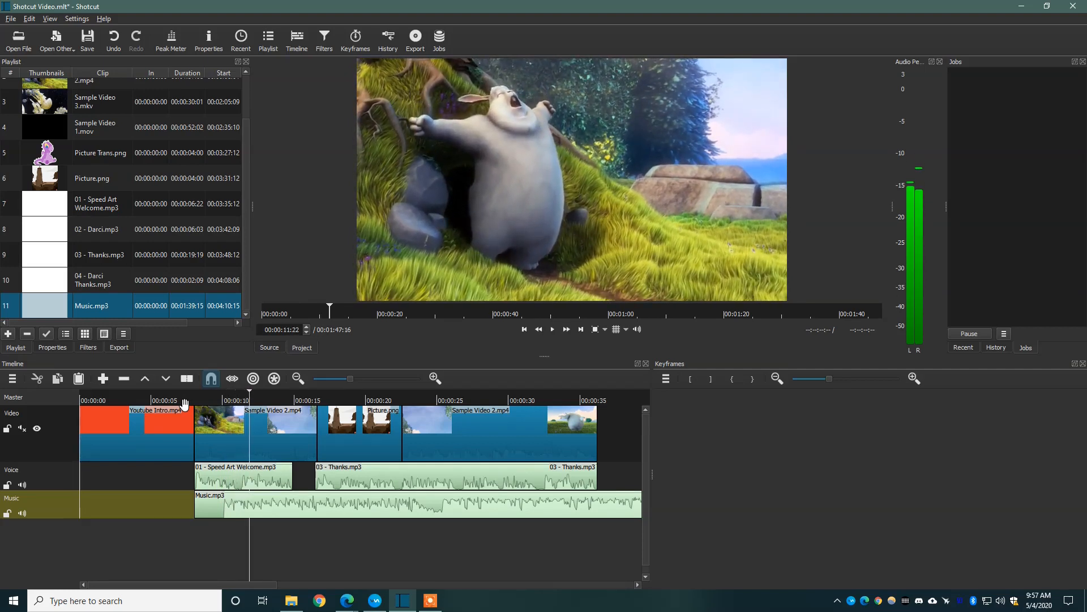
Step: Add a Gain / Volume filter to Music.mp3 with its level at -27.1 dB, and play the section again
click(415, 513)
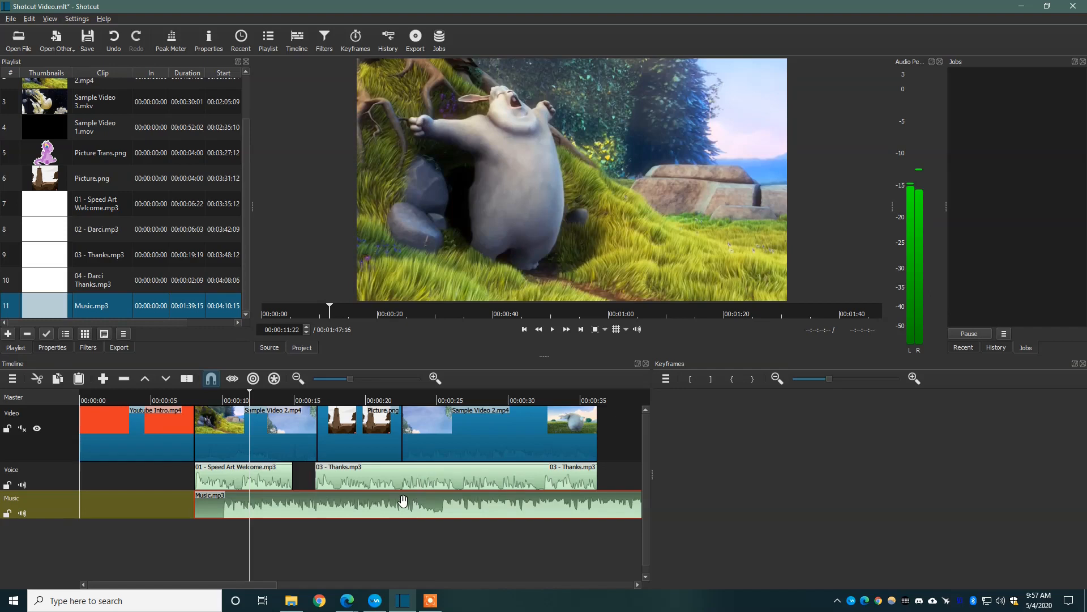
click(90, 348)
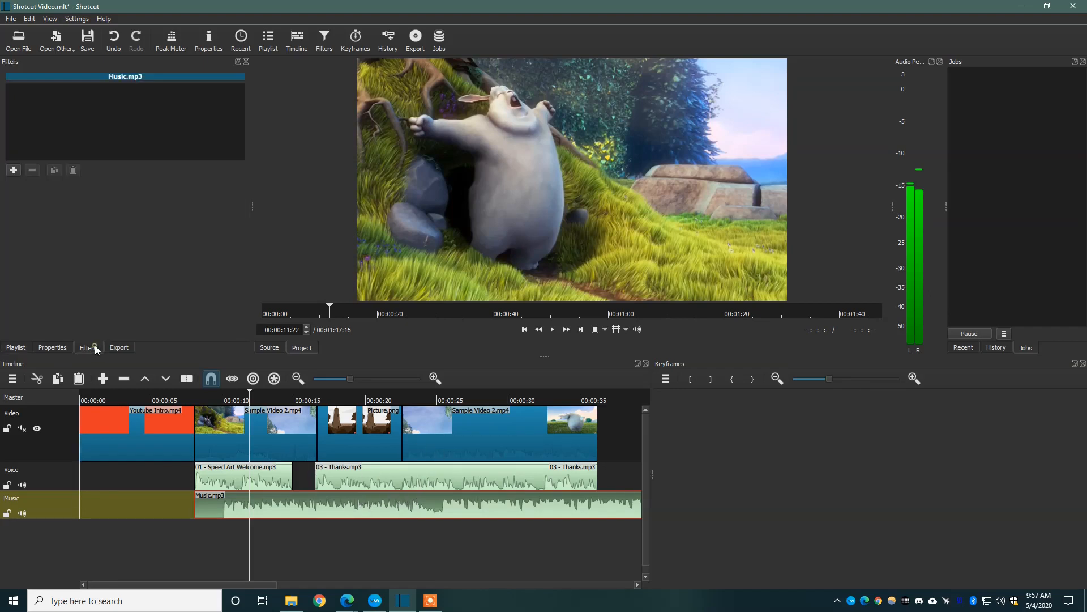
click(14, 170)
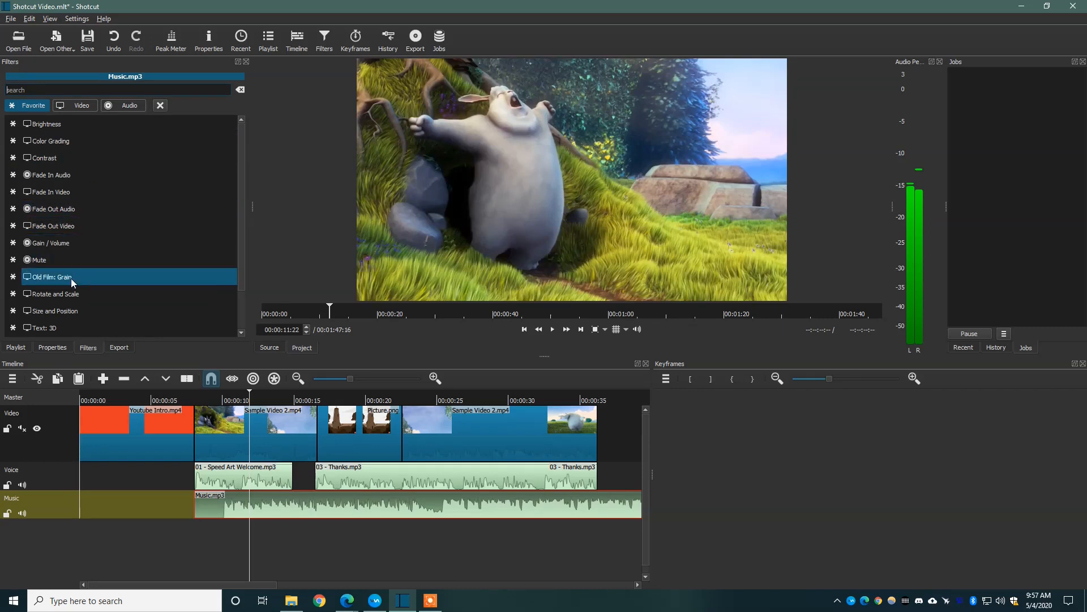
click(69, 242)
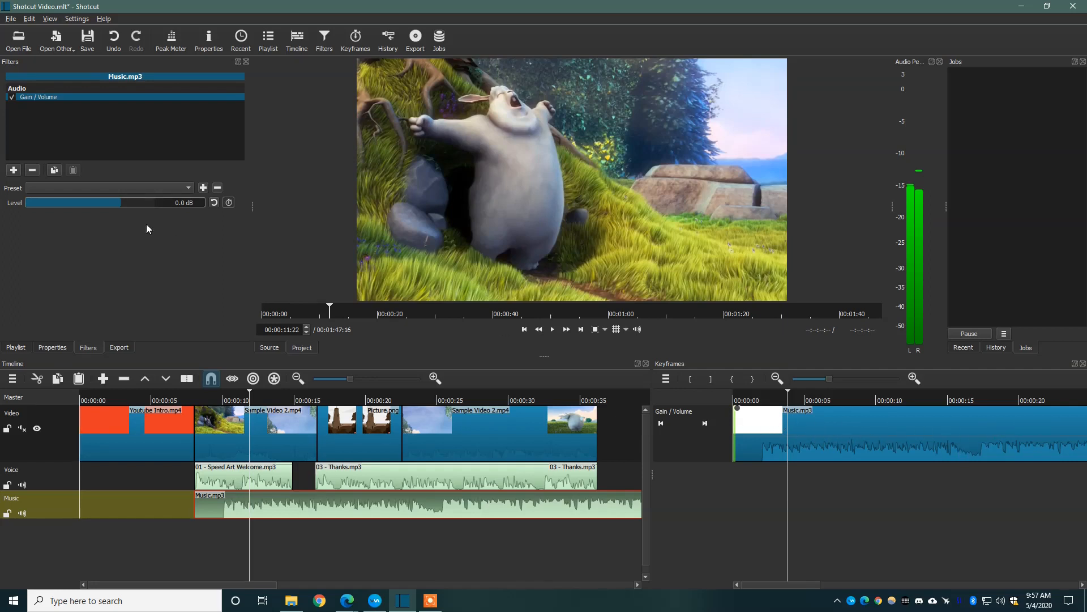
click(105, 202)
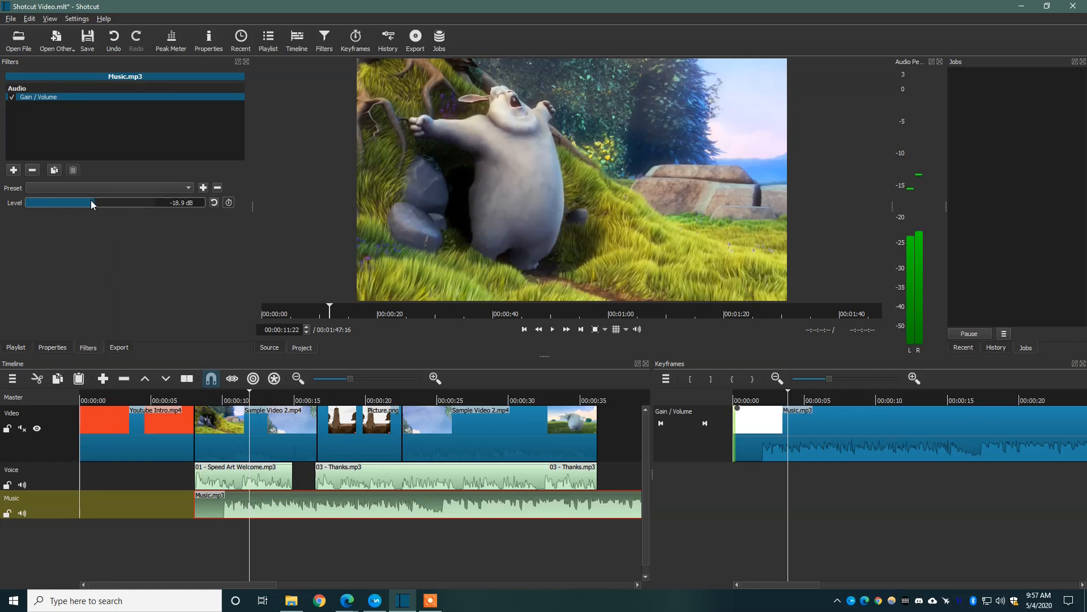
click(86, 203)
click(183, 393)
key(space)
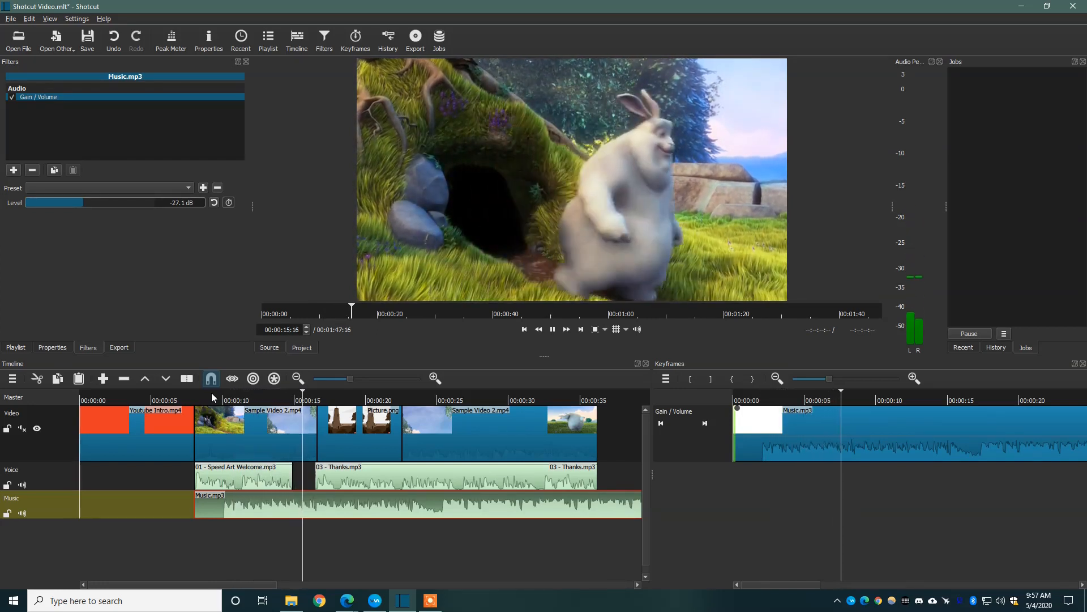
key(space)
Step: Split Music.mp3 at 00:00:09:22, delete its opening piece and align the remainder with the start of the first Sample Video 2.mp4 clip
click(412, 509)
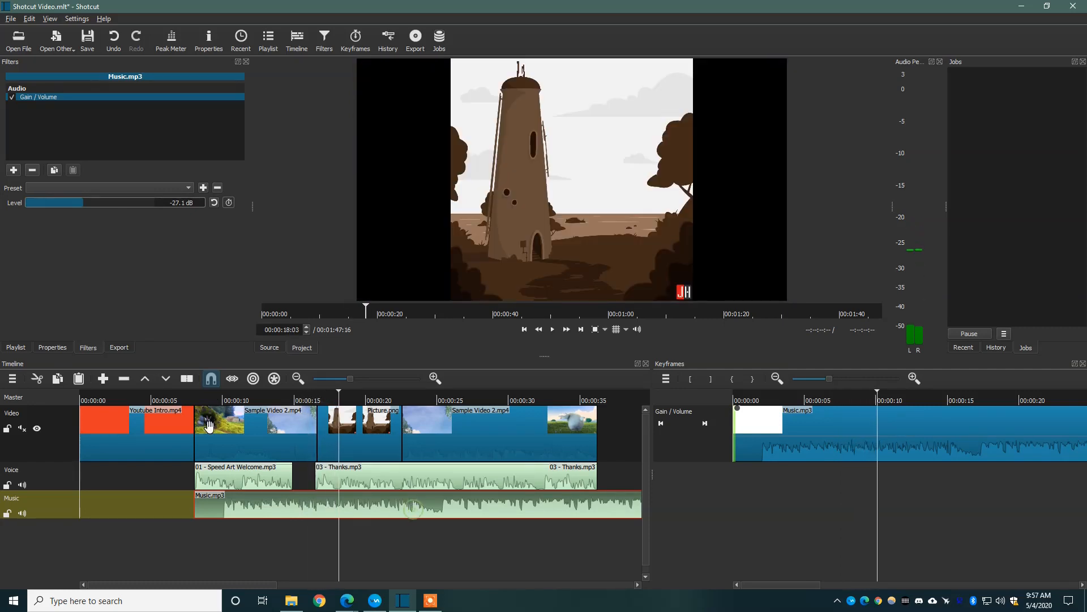
click(222, 400)
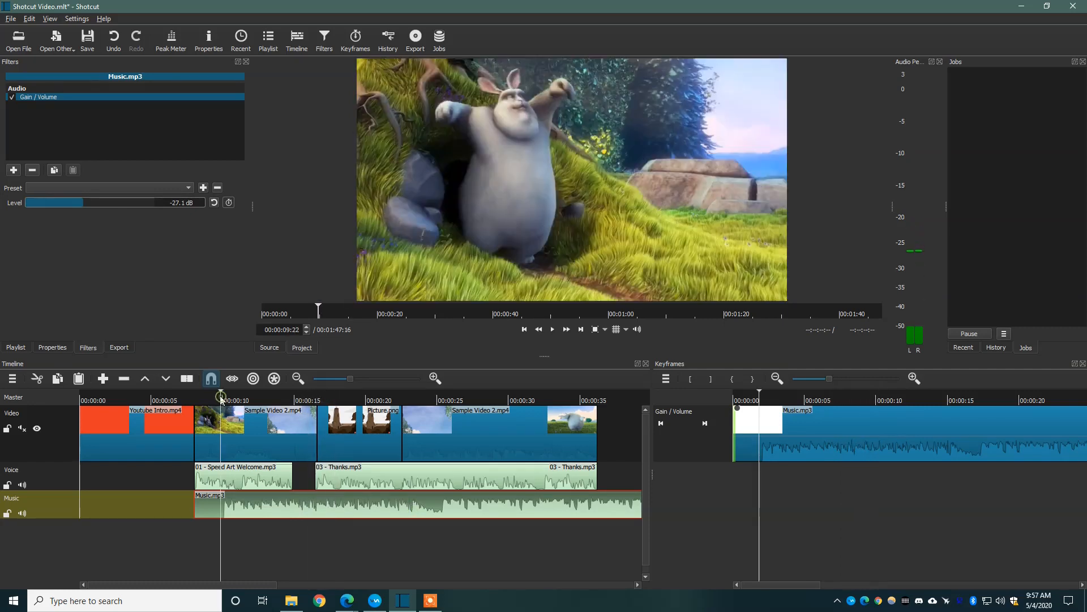
key(s)
click(212, 508)
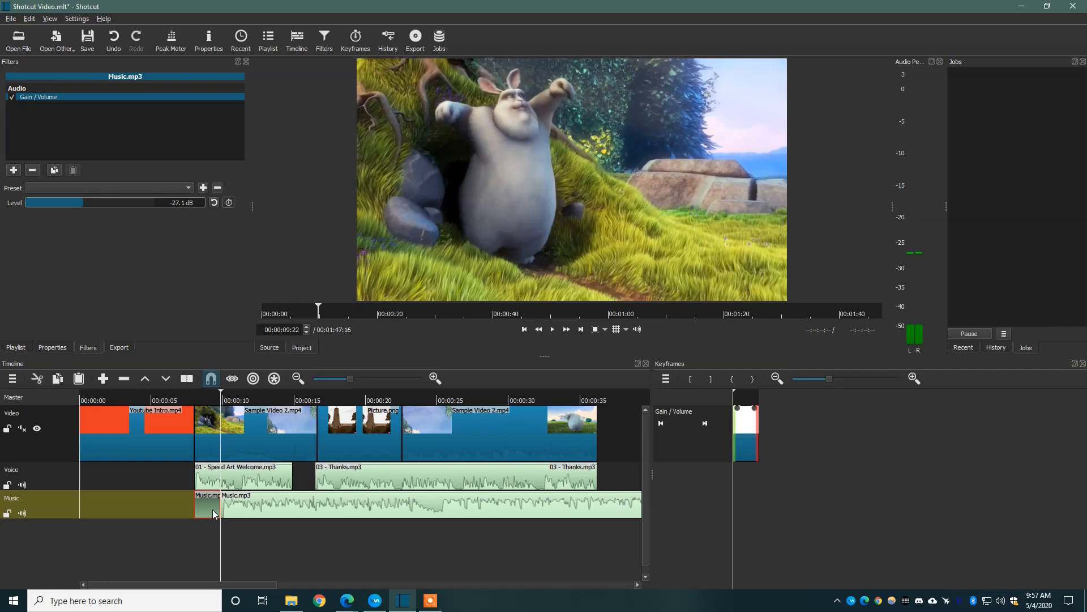
key(Delete)
drag(313, 512, 284, 510)
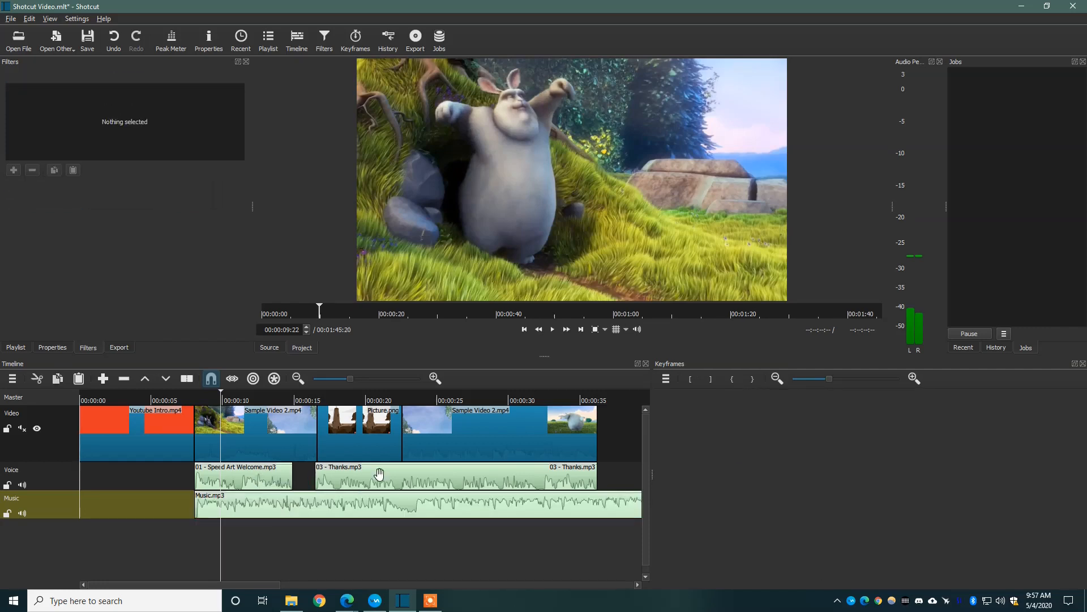
Step: Cut off the part of Music.mp3 beyond the end of the last video clip, and play from the end of the intro
click(598, 401)
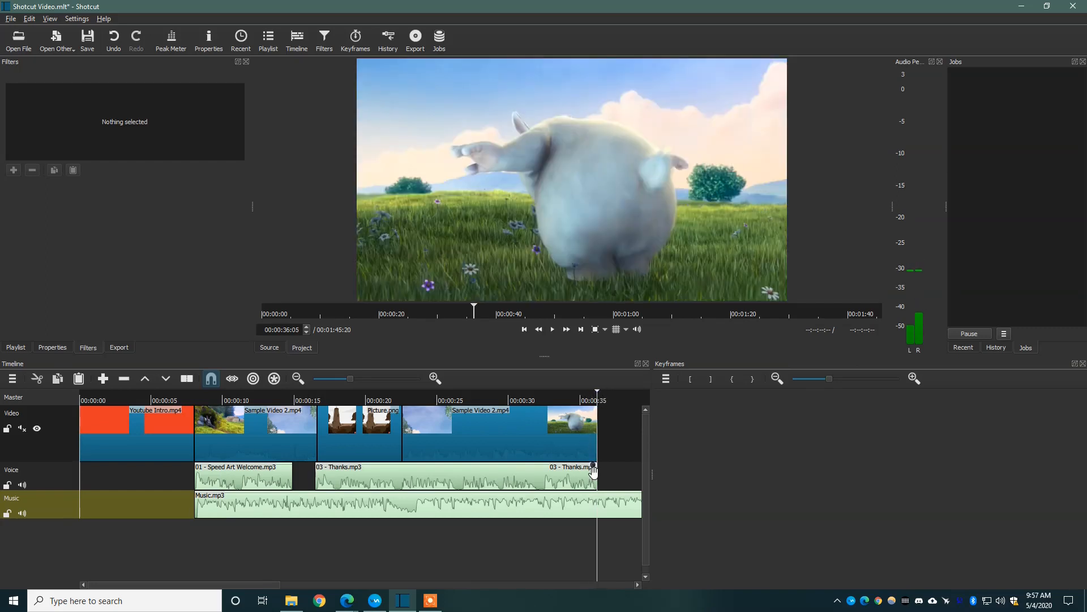
click(591, 510)
key(s)
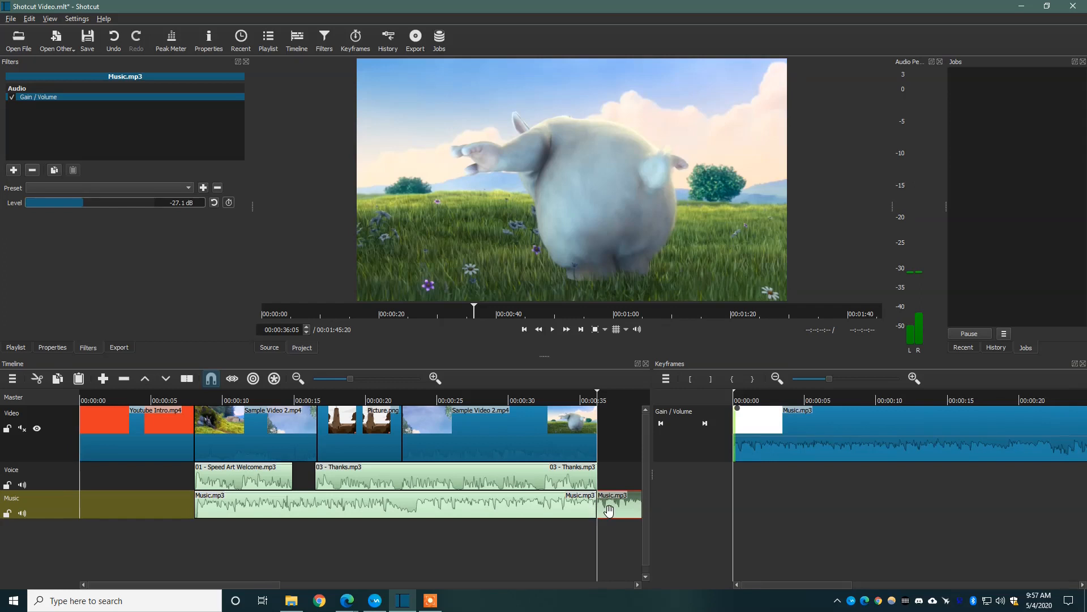
key(Delete)
click(185, 393)
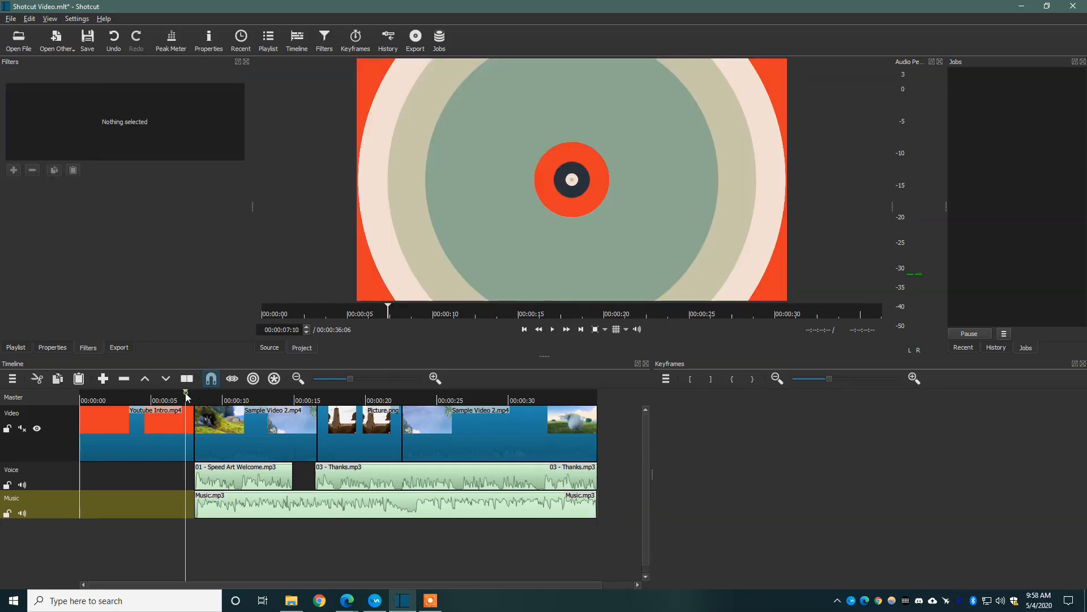
key(space)
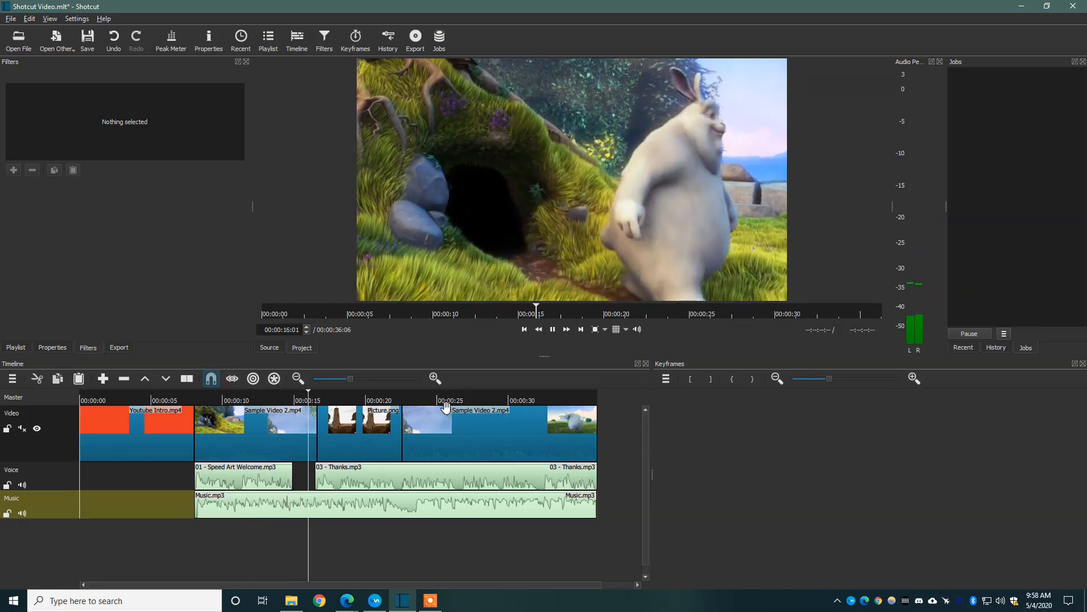
key(space)
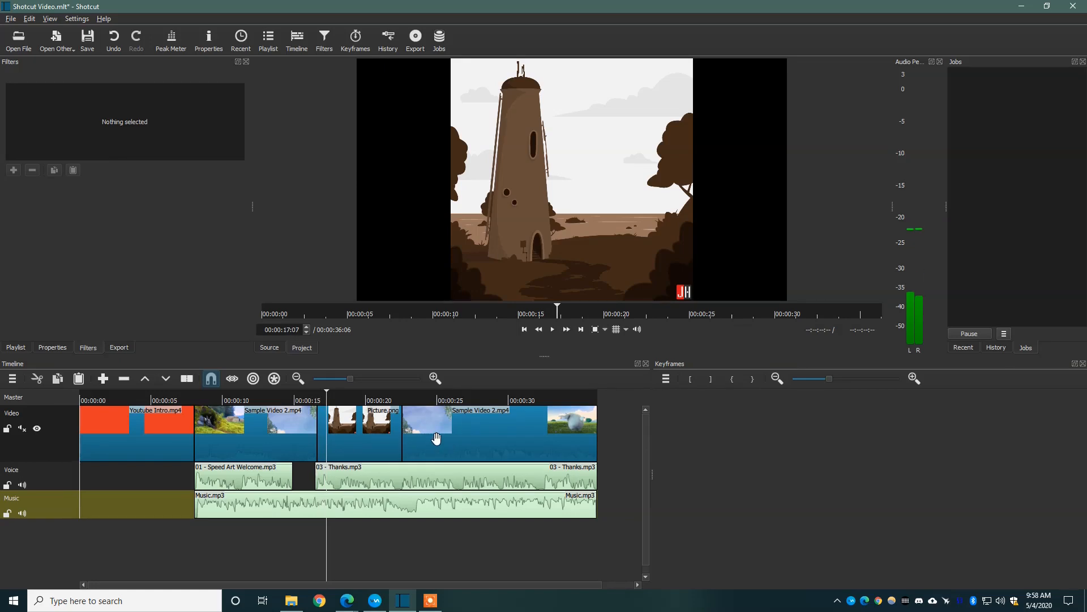
Step: Add a second video track above the Video track and name it "Video 2"
right_click(48, 538)
click(106, 421)
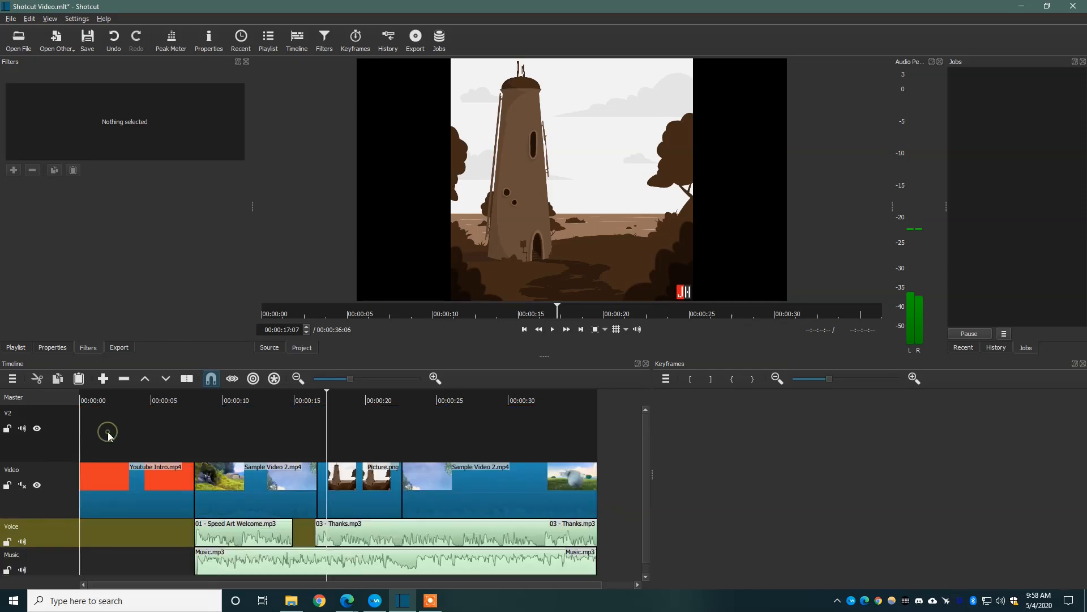
double_click(23, 416)
text(Video 2)
key(Return)
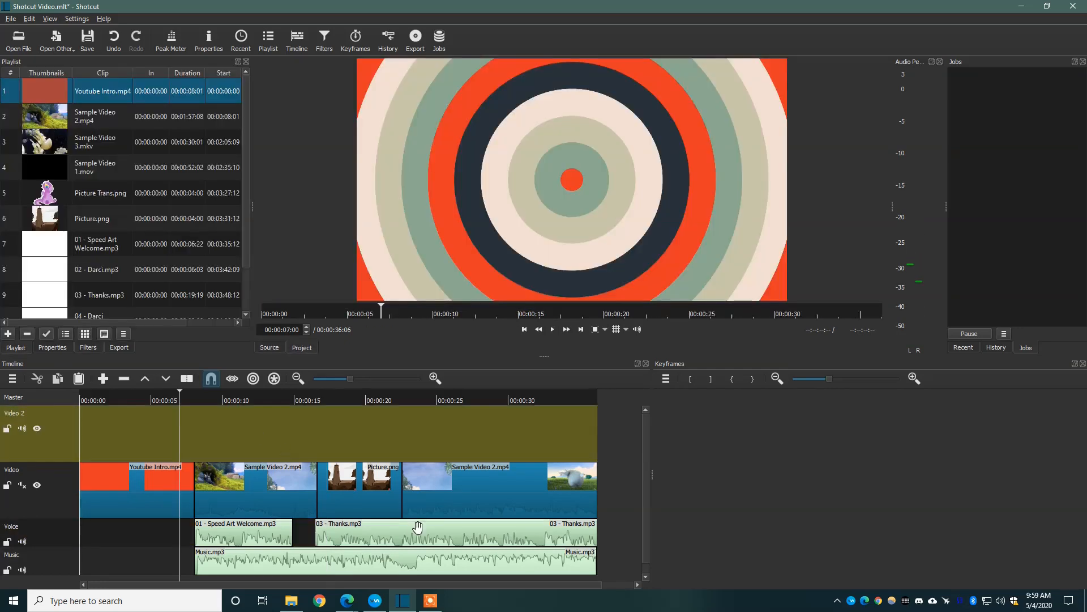
Step: Import Subscribe Animation.mov from the Video Files folder, place it on the Video 2 track above the first Sample Video 2.mp4 clip, and play it
click(291, 600)
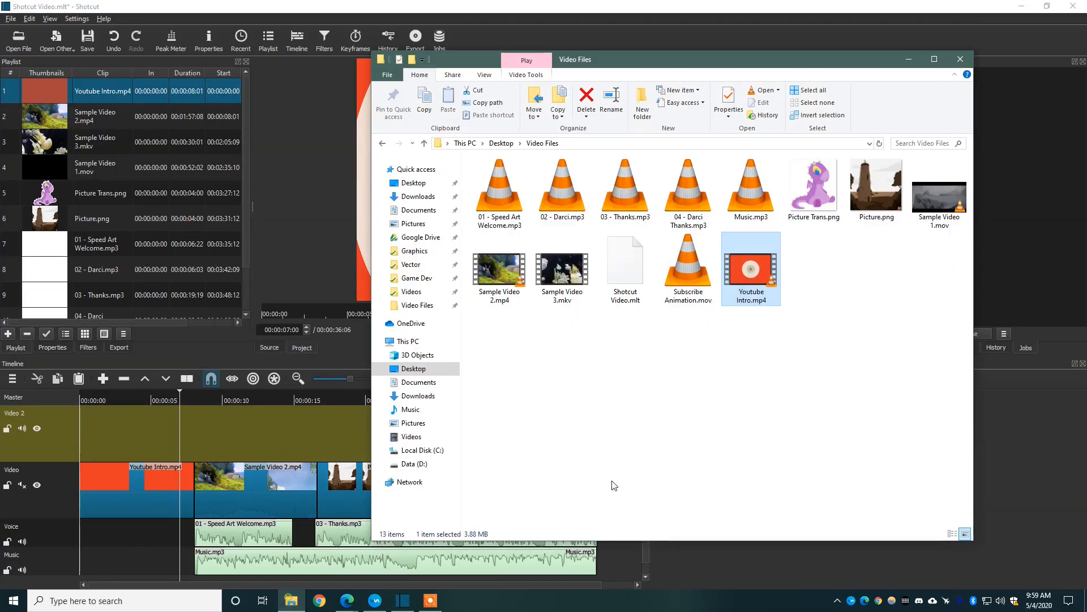
drag(669, 271, 118, 79)
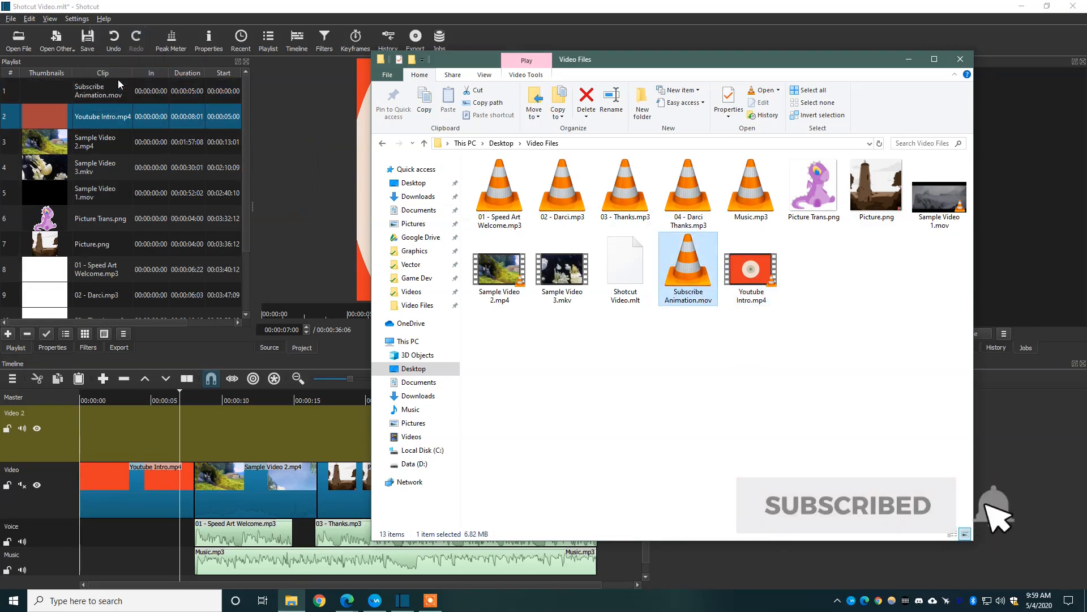
click(80, 93)
drag(164, 401, 244, 431)
key(space)
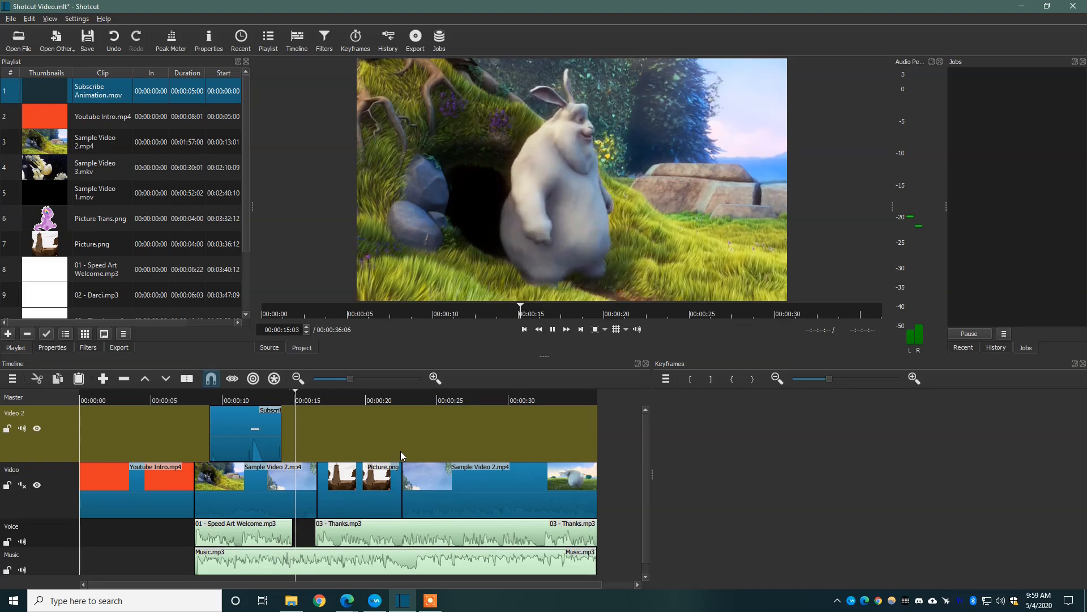
key(space)
Step: Add a Size and Position filter to Subscribe Animation.mov with the playhead at 00:00:11:18
click(265, 440)
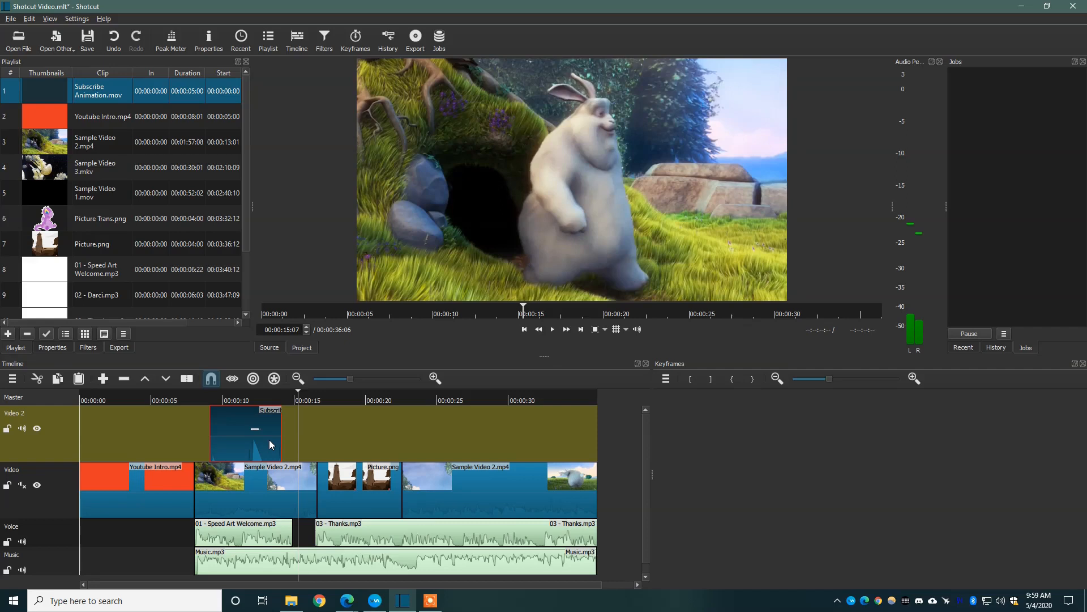
mouse_move(253, 398)
mouse_down()
mouse_move(238, 401)
mouse_move(247, 399)
mouse_up()
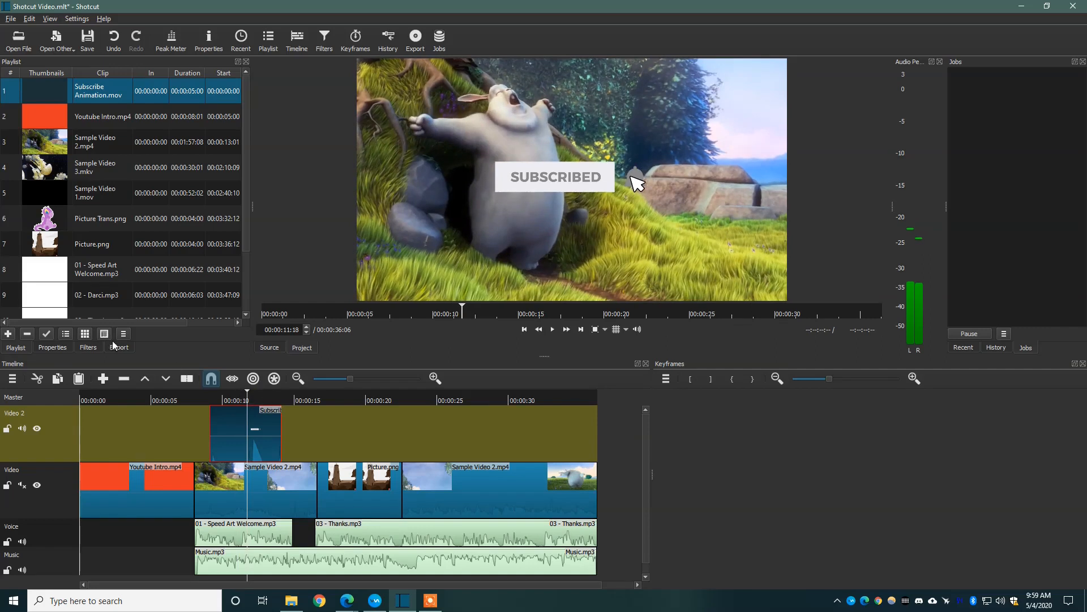
click(90, 348)
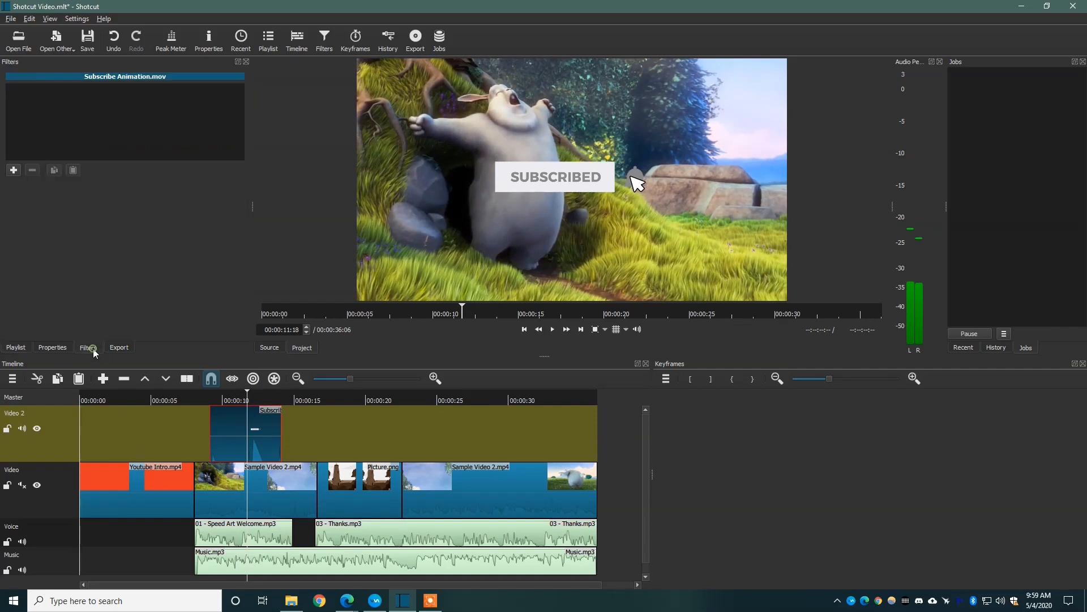
click(11, 170)
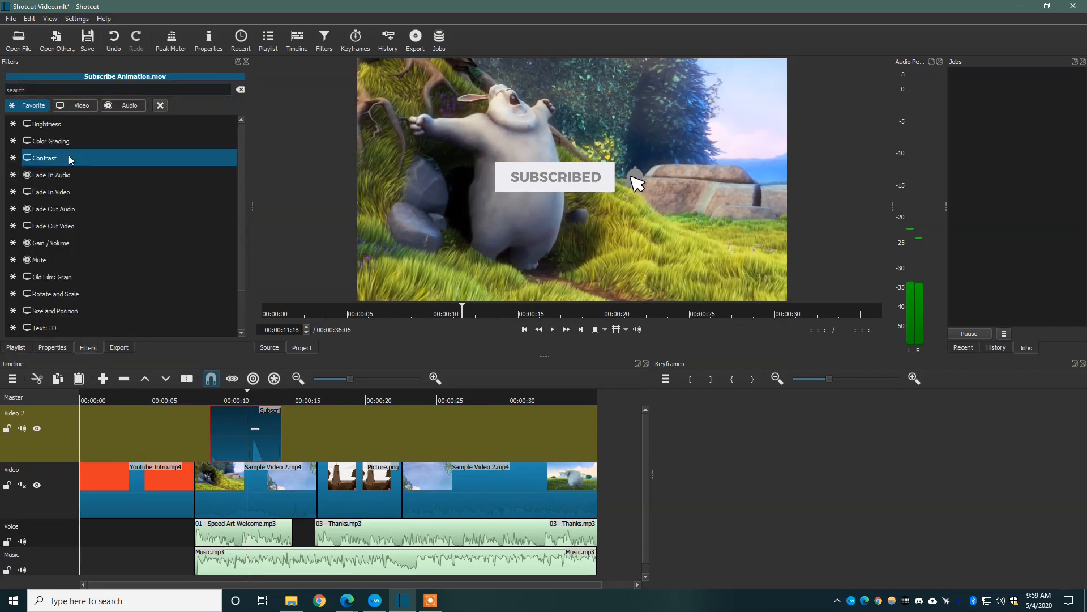
click(104, 312)
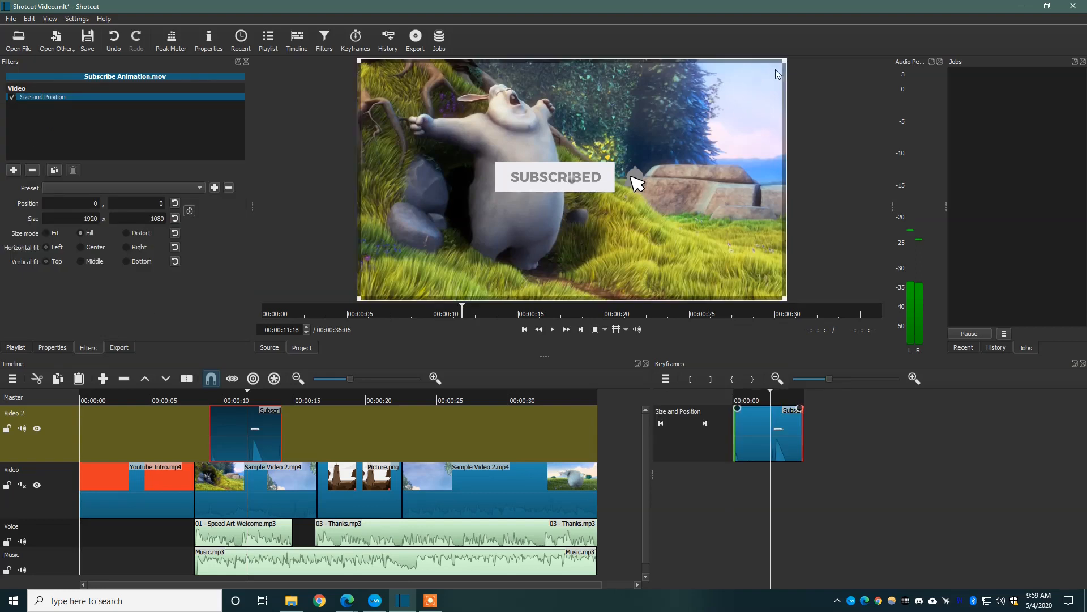
Step: Resize the subscribe animation to about 1337 x 752 at about position 907, 550 in the frame's lower-right corner, and play it
drag(784, 63, 624, 151)
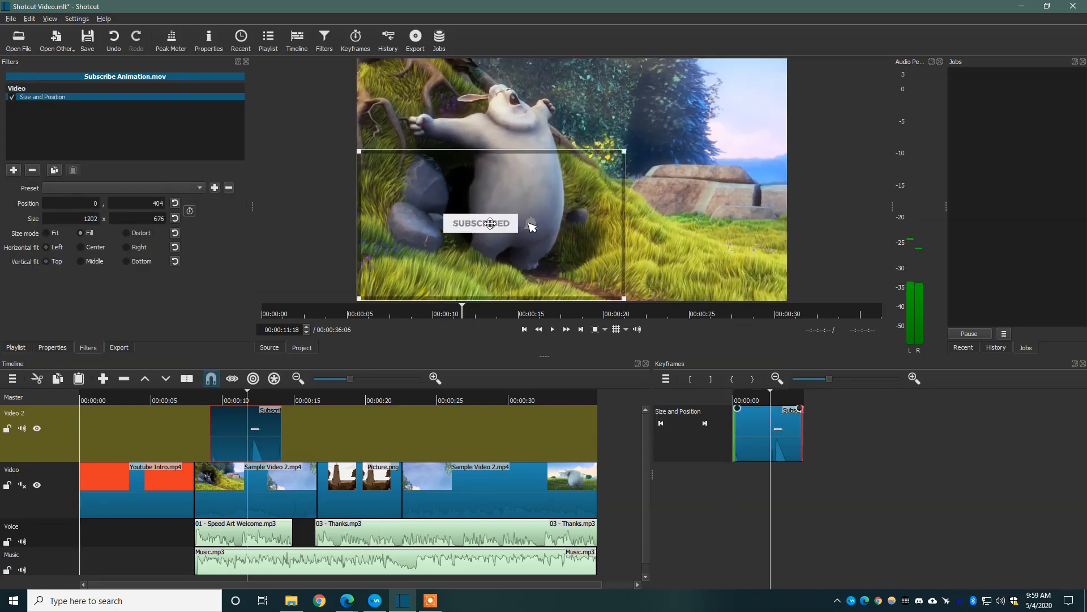
drag(489, 225, 657, 229)
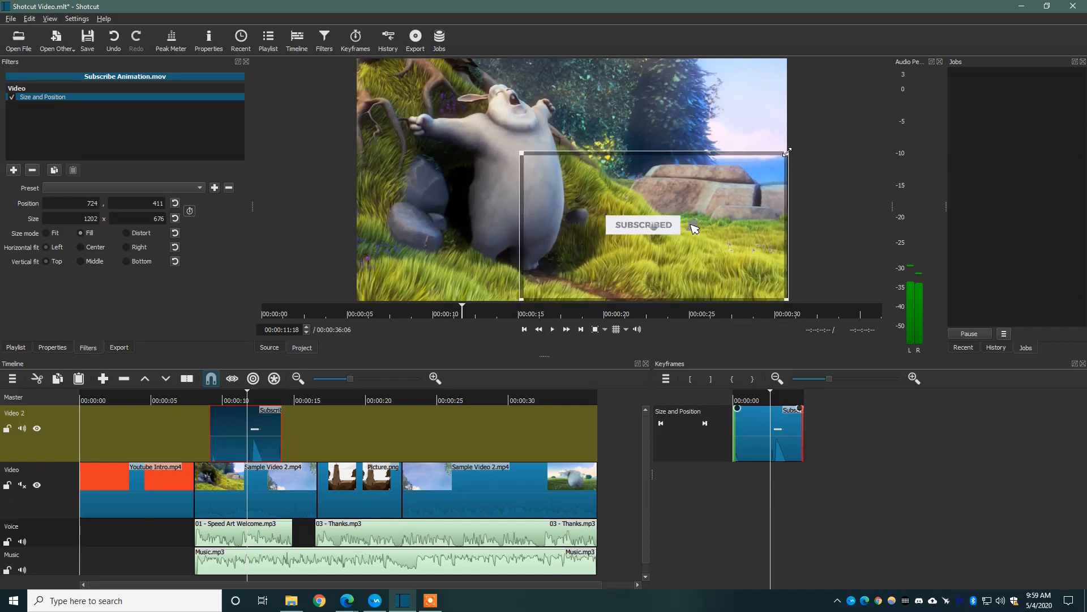
drag(784, 153, 752, 167)
drag(657, 241, 736, 274)
drag(602, 200, 553, 174)
drag(702, 253, 710, 264)
click(822, 138)
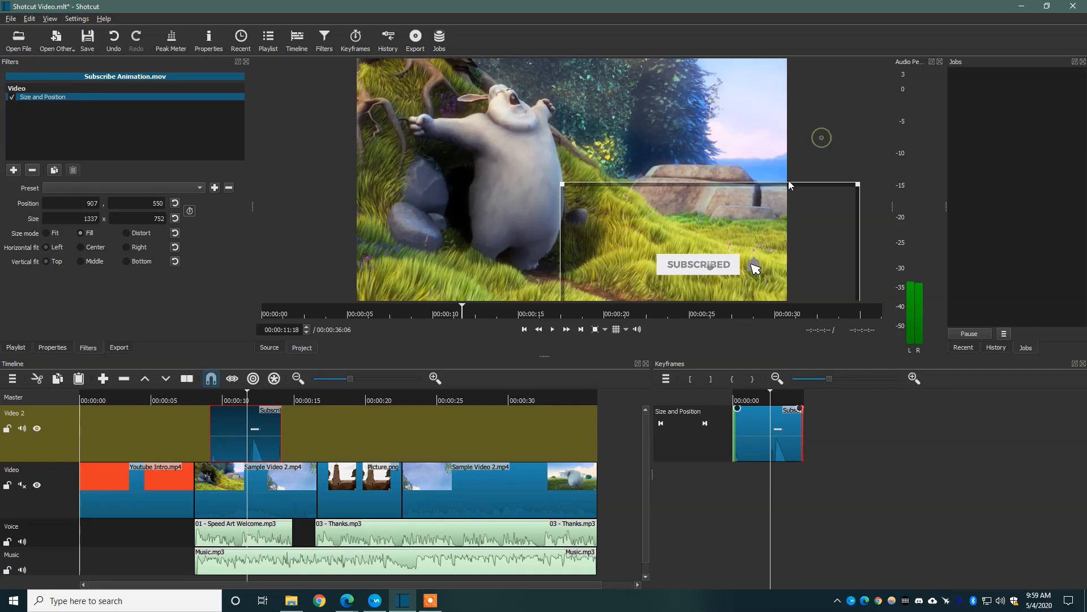
click(174, 402)
key(space)
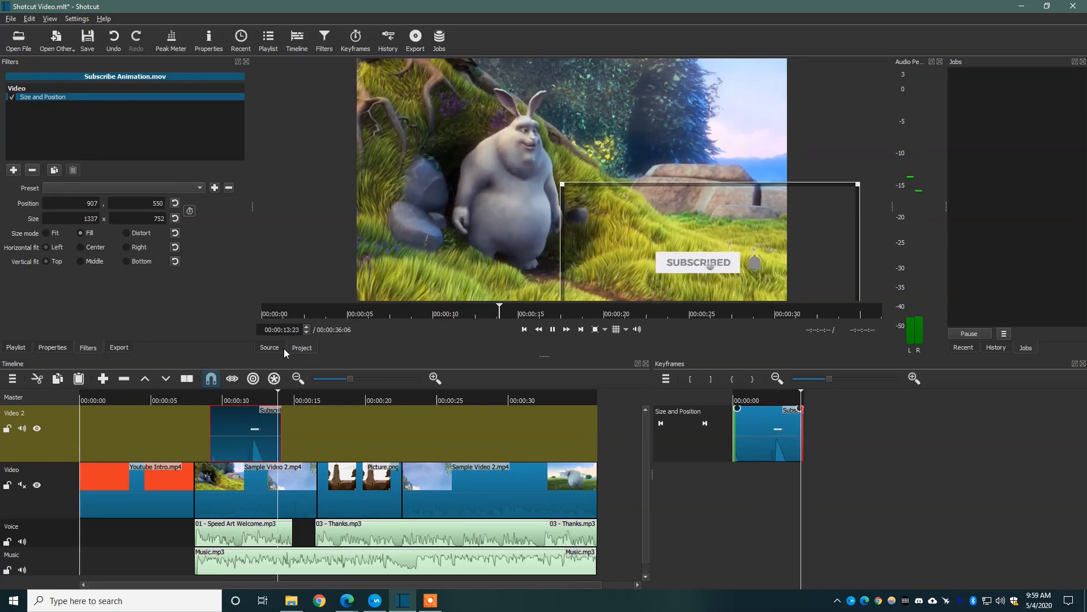
Step: Copy the Subscribe Animation.mov clip and paste it on the Video 2 track at 00:00:26:11
key(space)
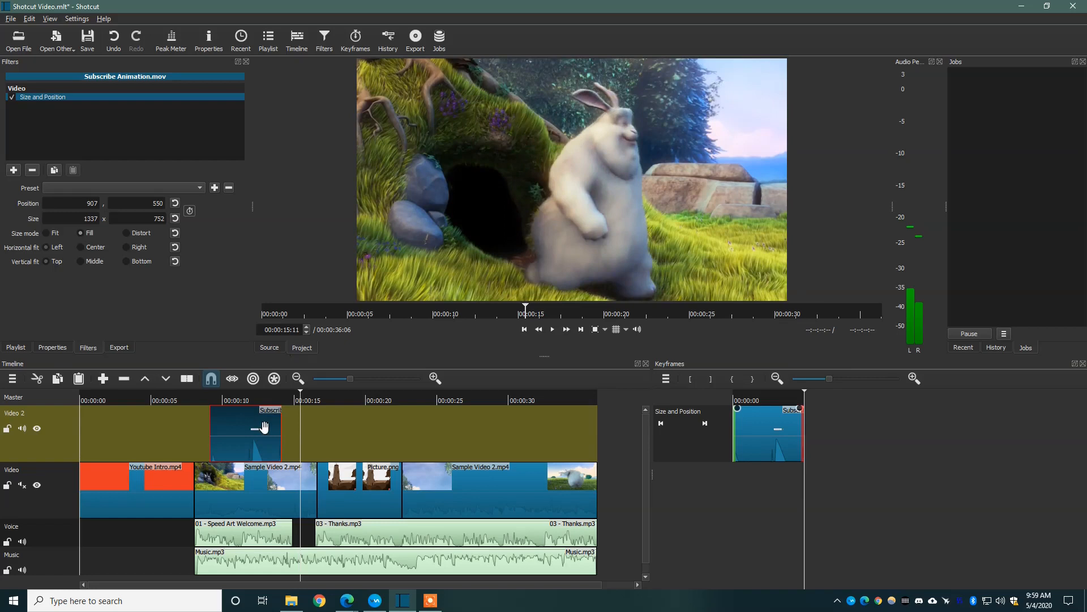
click(275, 422)
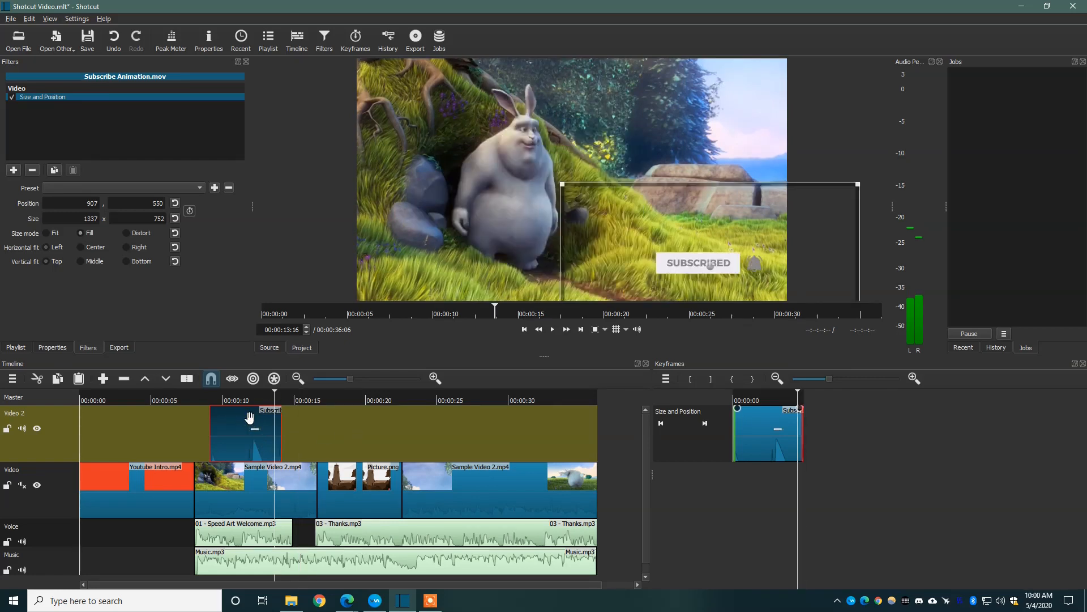
key(ctrl+c)
click(458, 423)
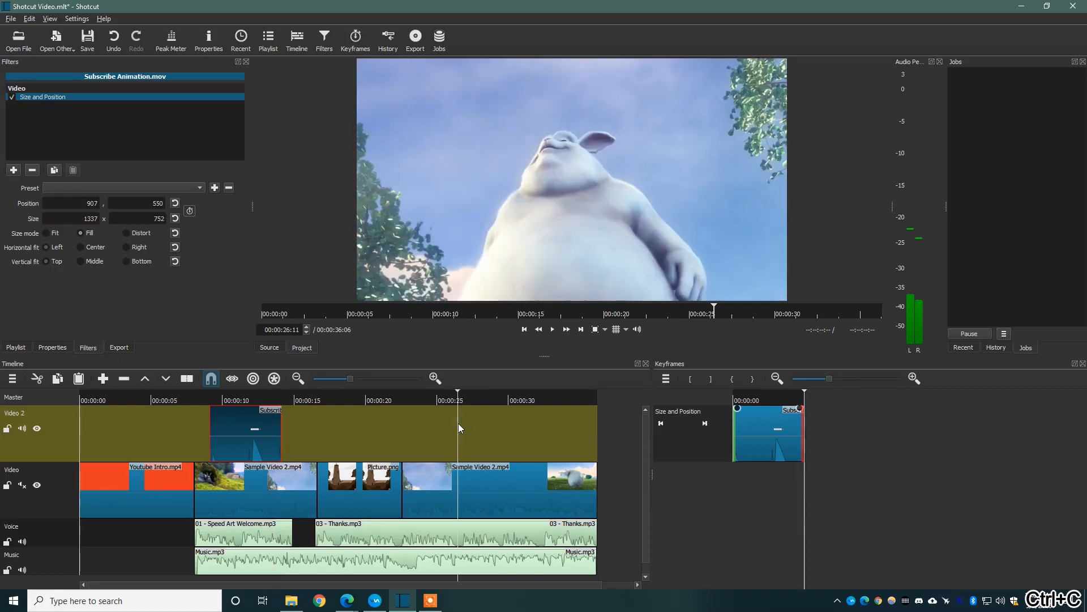
key(ctrl+v)
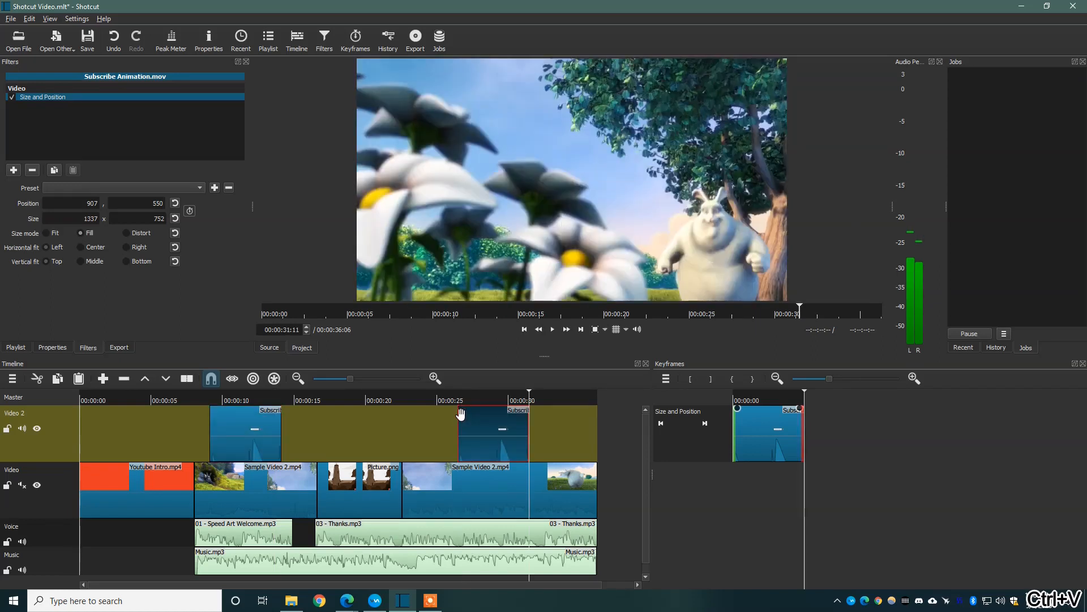
Step: Play the timeline over the original subscribe animation and over its pasted copy to check both overlays
click(215, 396)
key(space)
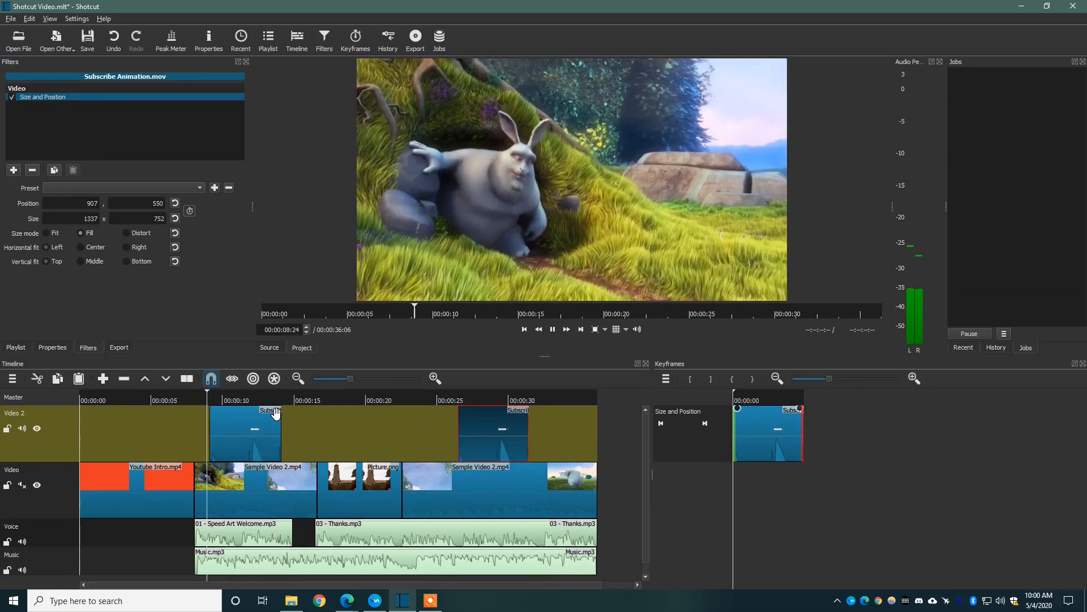
key(space)
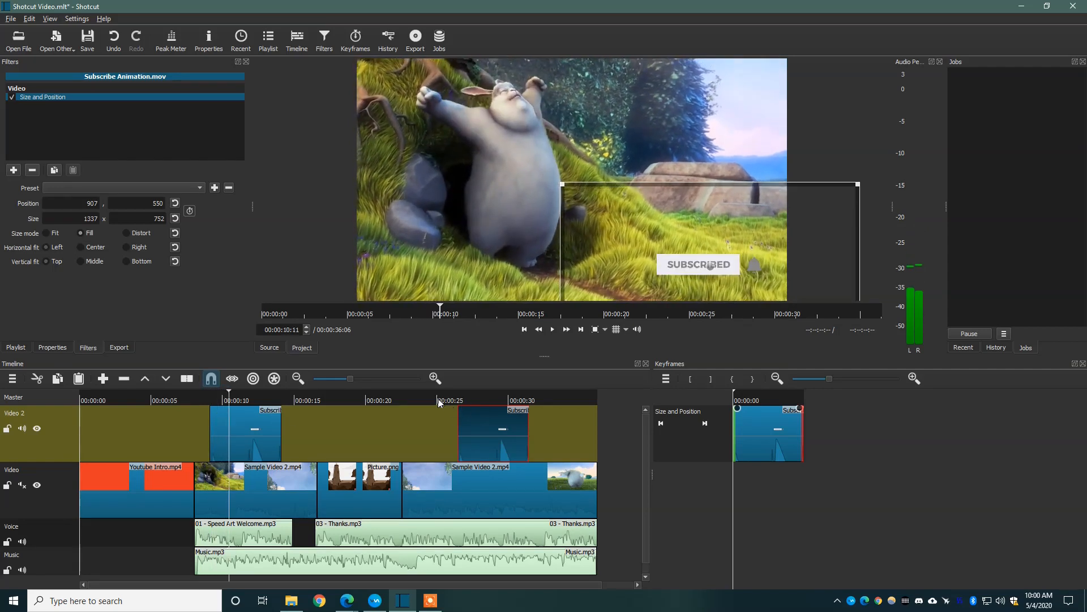
click(436, 397)
key(space)
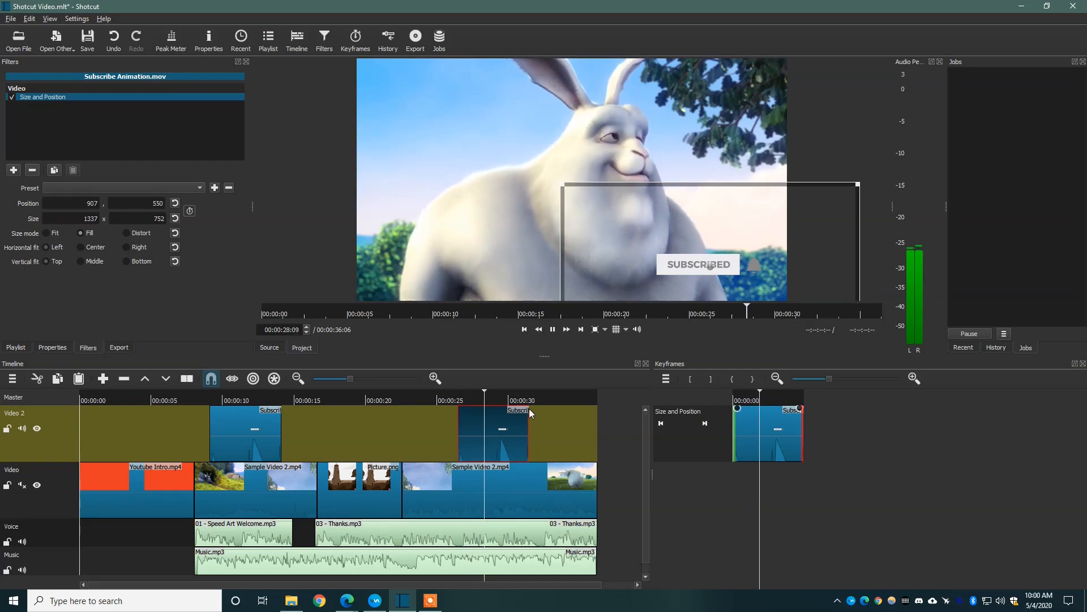
key(space)
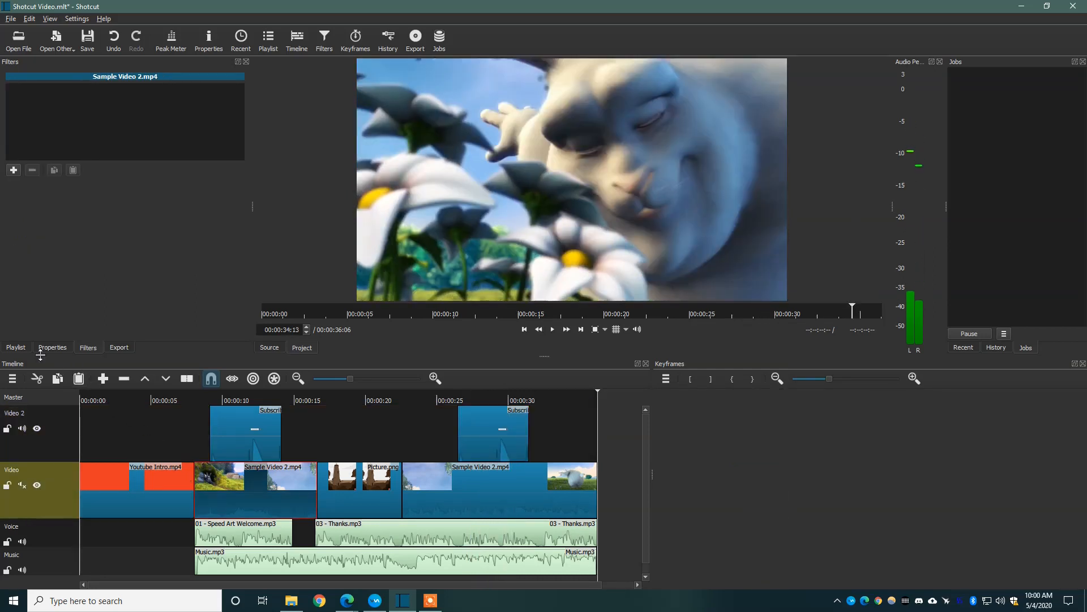
Step: Place Picture Trans.png on the Video 2 track across the cut between Picture.png and the second Sample Video 2.mp4, and play it
click(16, 348)
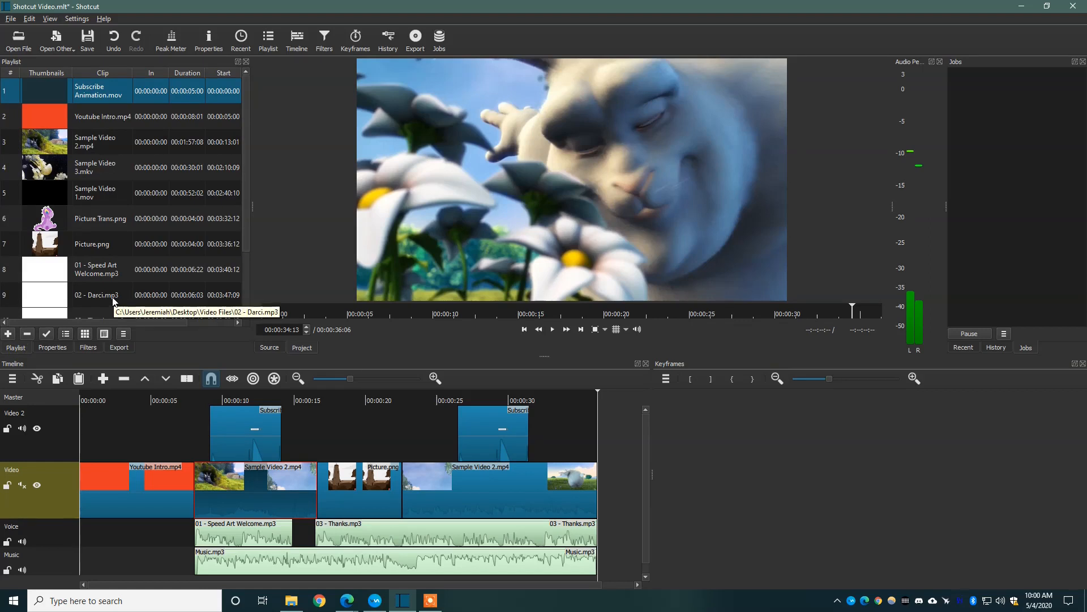
click(80, 226)
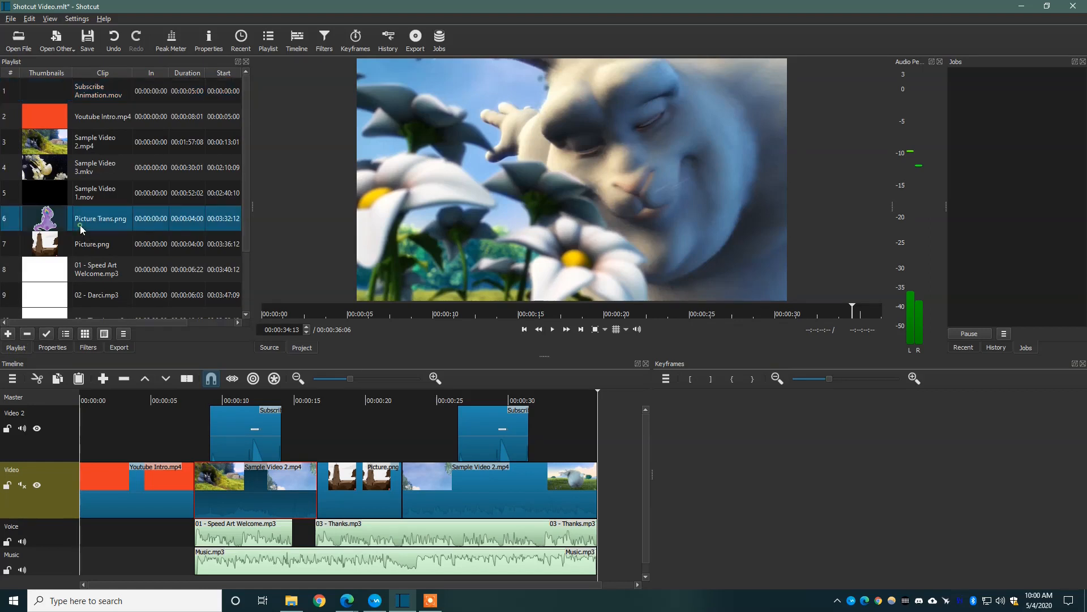
drag(43, 217, 316, 439)
drag(383, 441, 380, 435)
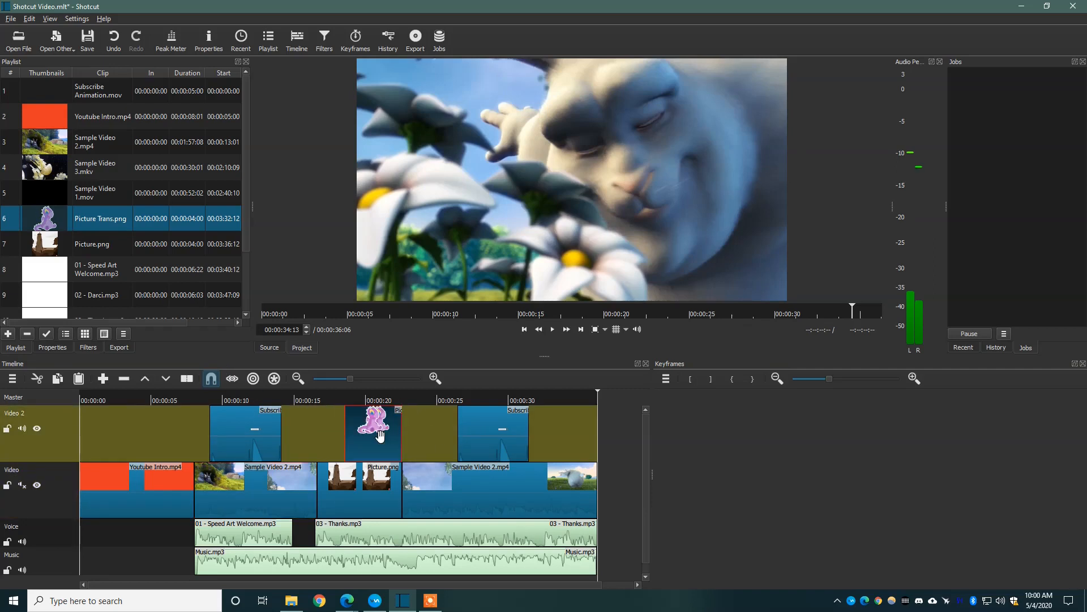
click(337, 400)
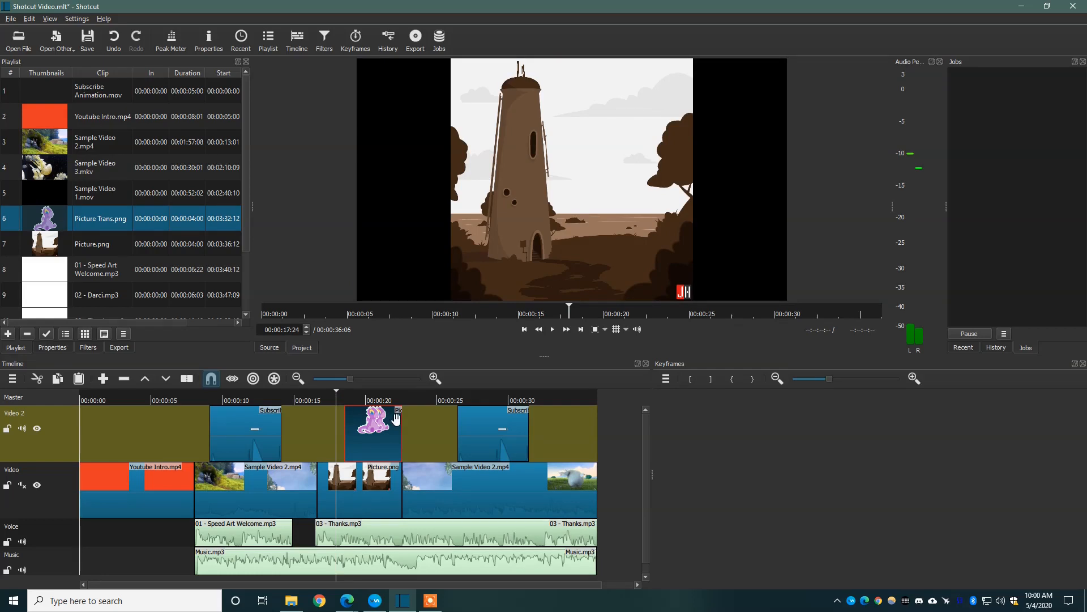
drag(383, 434, 410, 434)
click(371, 392)
key(space)
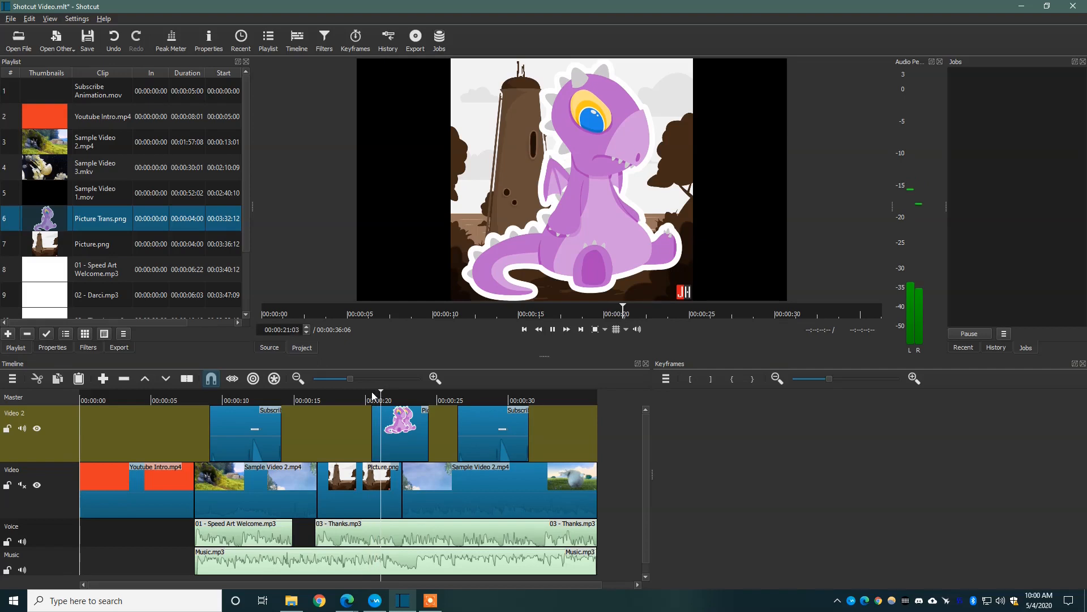
key(space)
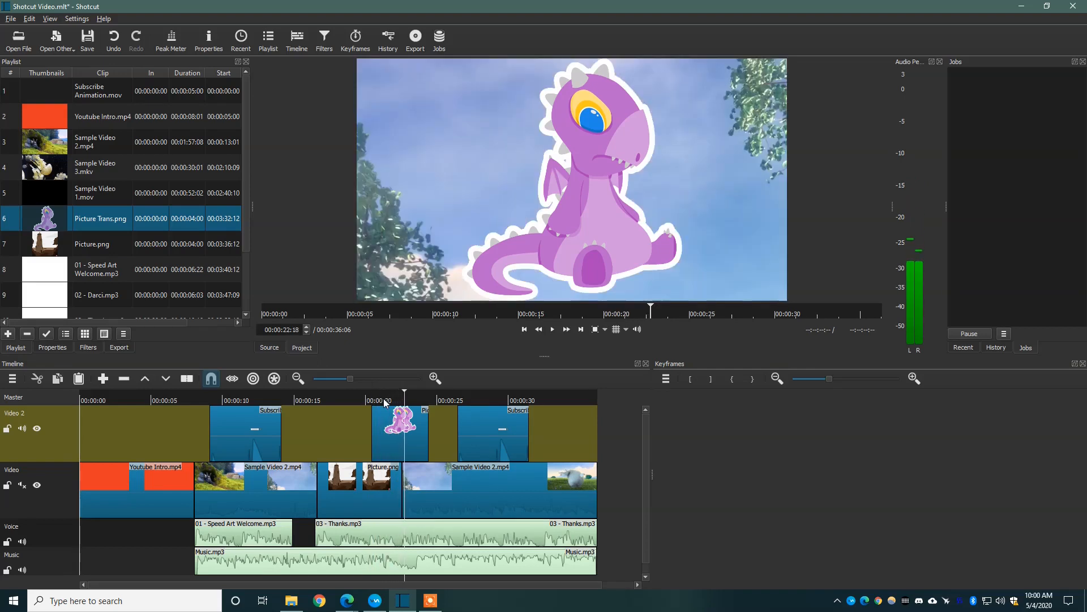
Step: Add a Size and Position filter to the Picture Trans.png clip with the playhead at 00:00:22:18
click(399, 427)
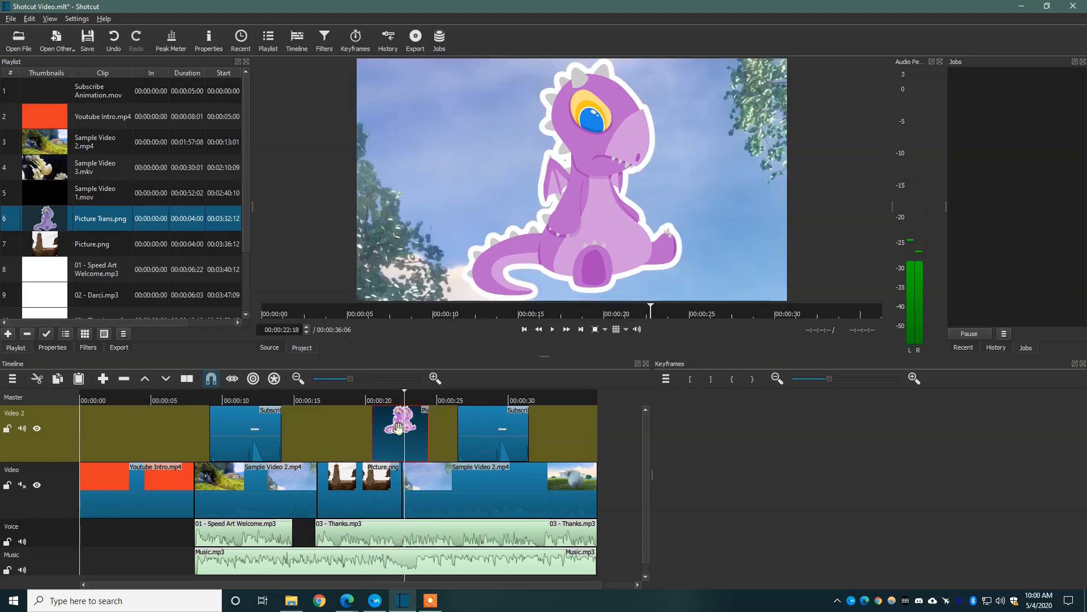
click(85, 347)
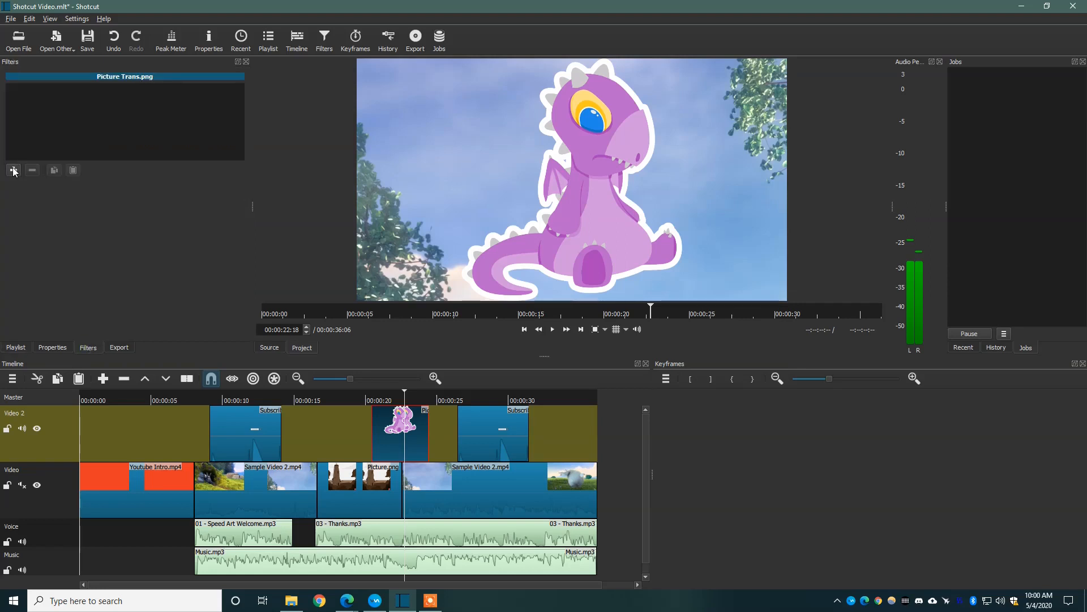
click(13, 170)
click(74, 307)
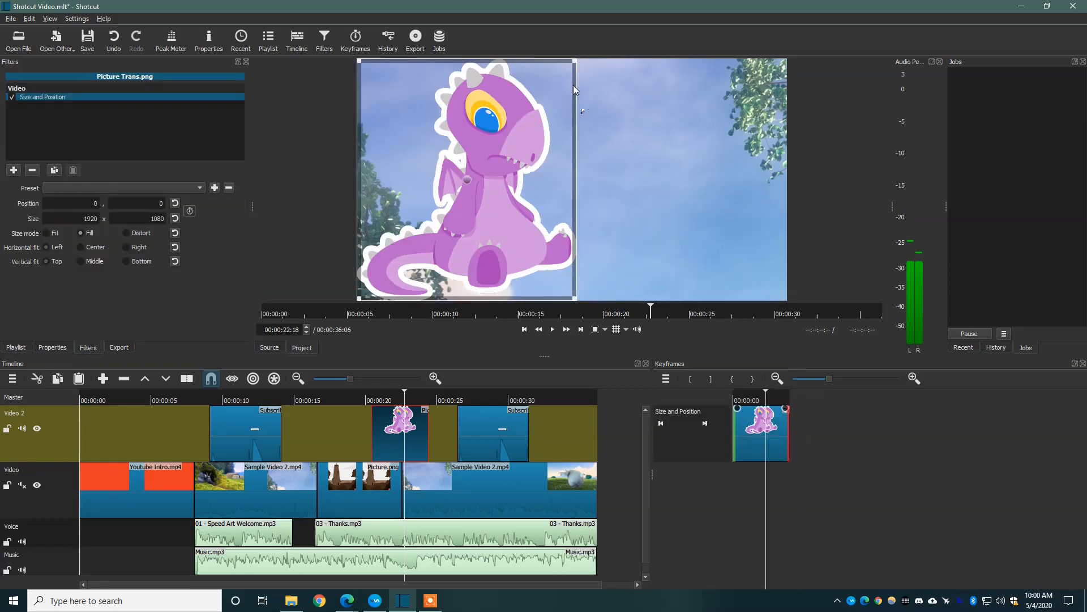
Step: Resize the dragon picture to about 667 x 732 at about position 28, 303 in the frame's lower-left area, and play it
drag(575, 61, 504, 138)
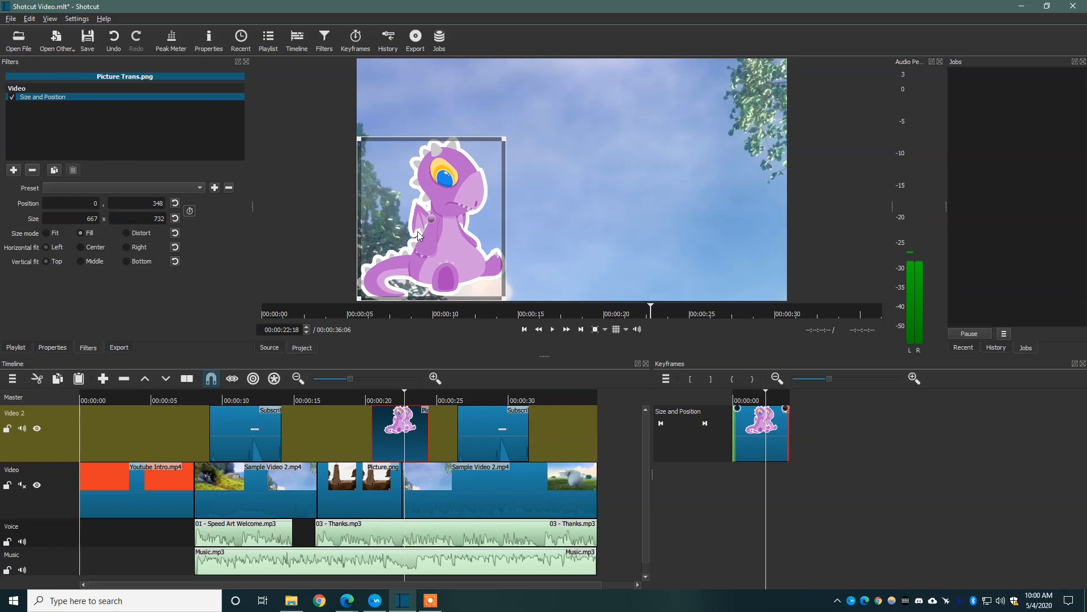
drag(432, 220, 442, 208)
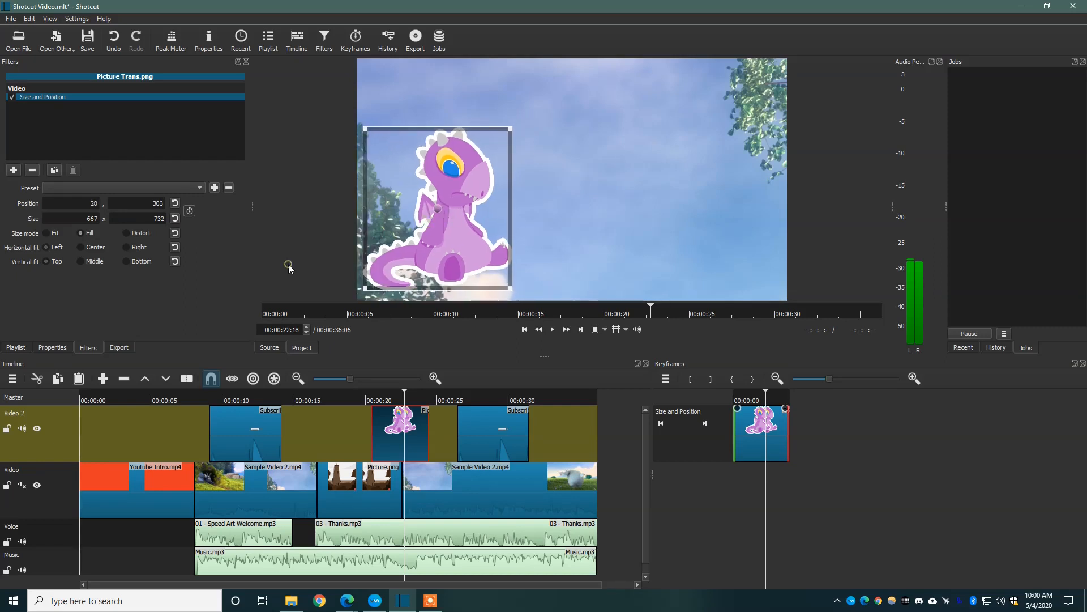
click(337, 395)
key(space)
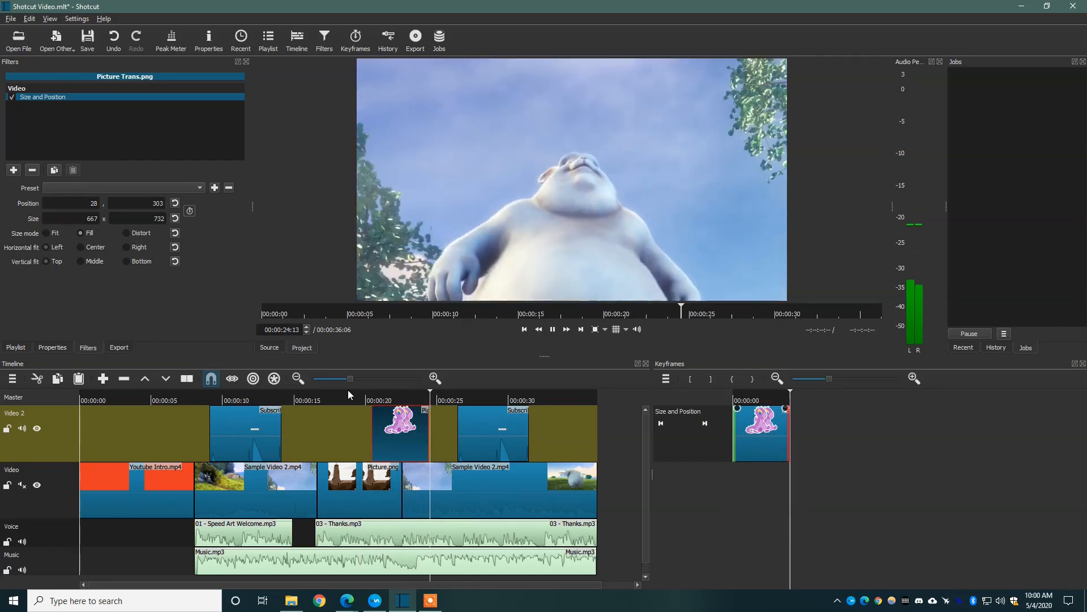
key(space)
Step: Add Sample Video 3.mkv at the end of the Video track and remove the gap before it
drag(434, 584, 468, 584)
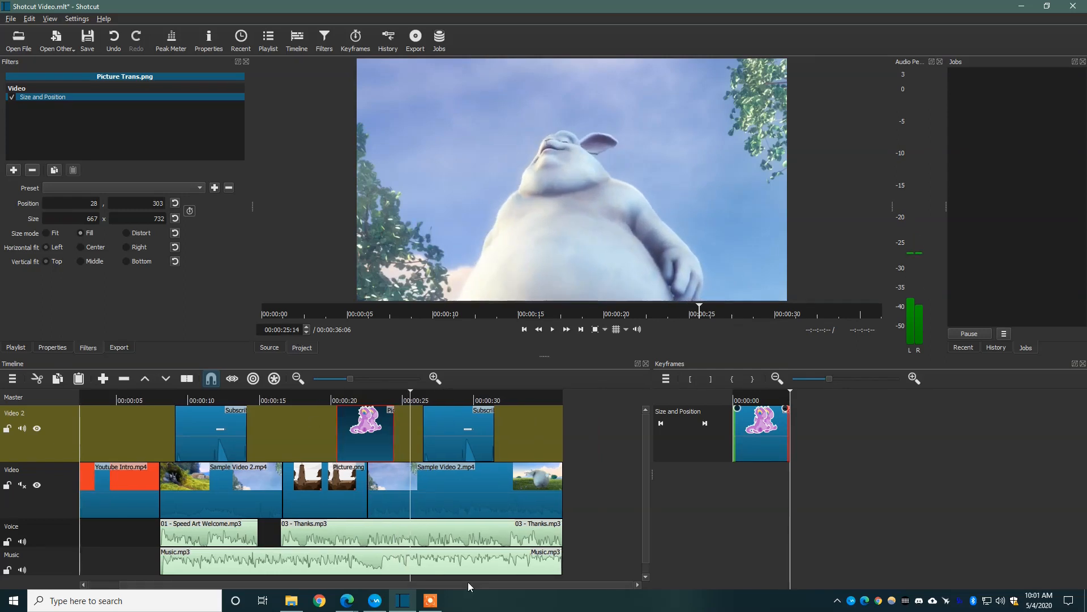
click(16, 347)
drag(129, 174, 590, 496)
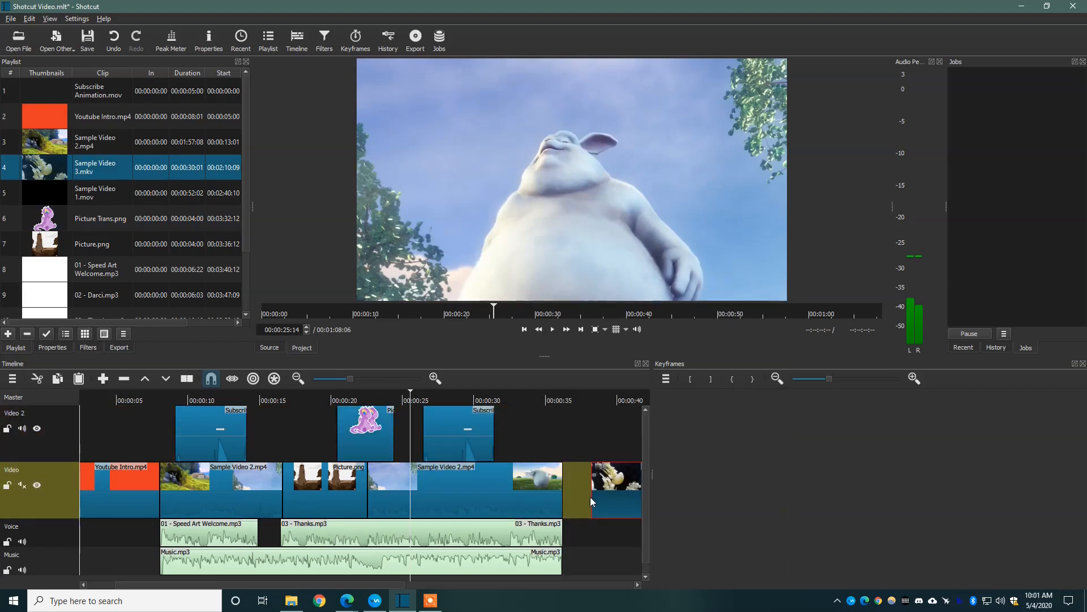
drag(409, 584, 546, 586)
right_click(313, 489)
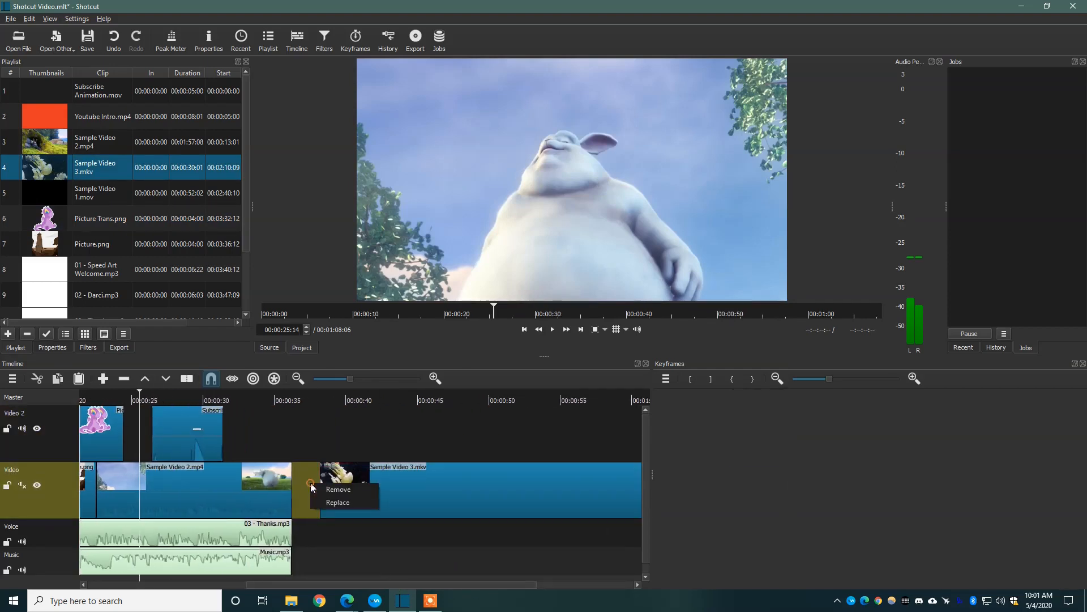
click(321, 488)
Step: Play the cut from the second Sample Video 2.mp4 clip into Sample Video 3.mkv
click(296, 398)
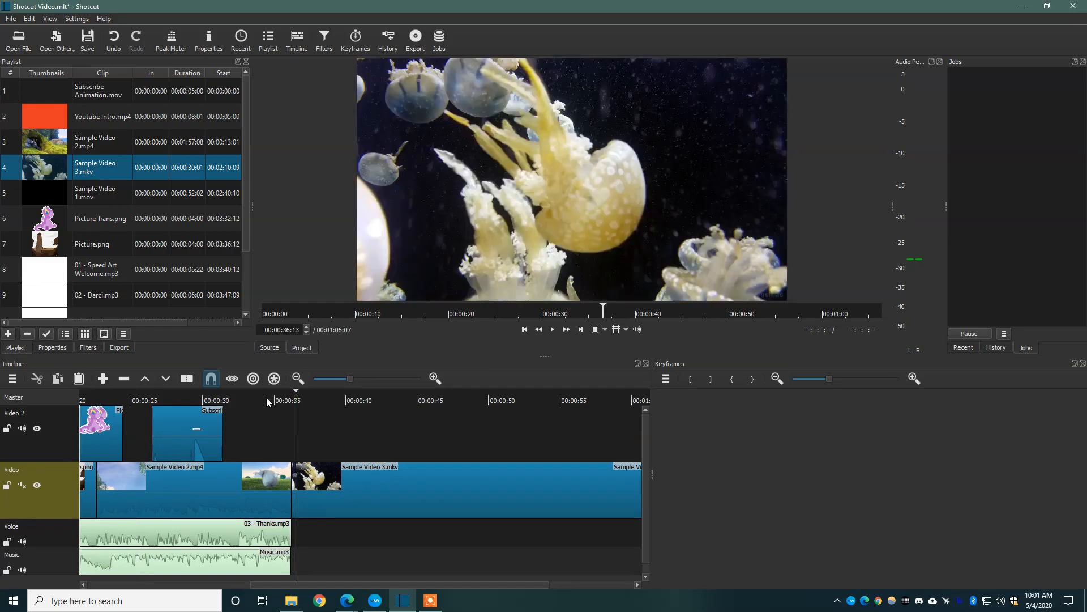
click(267, 398)
key(space)
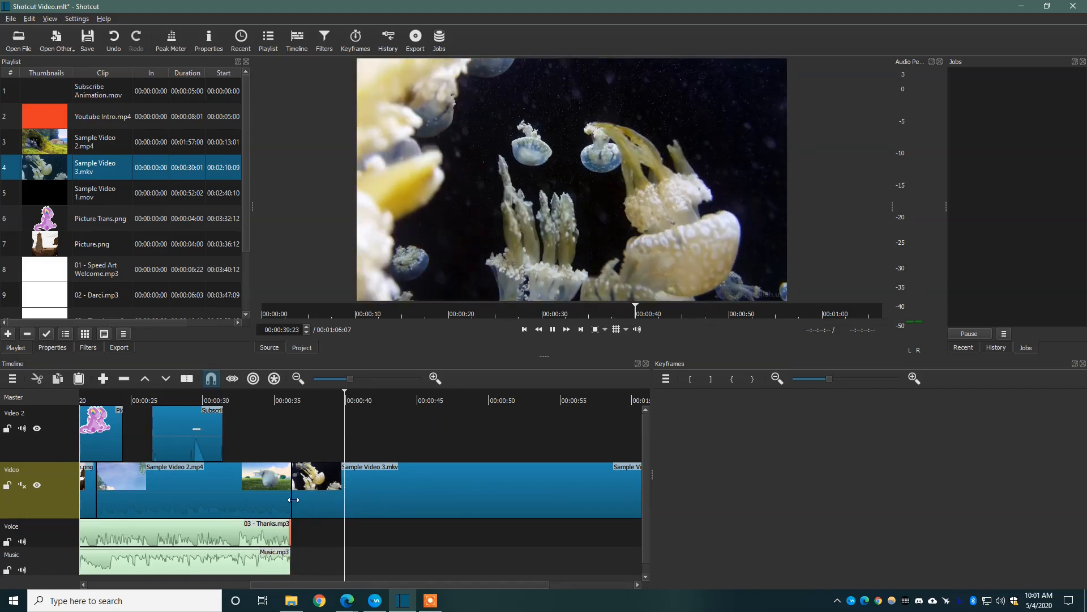
click(413, 487)
Step: Export the frame of Sample Video 3.mkv at 00:00:38:19 as the PNG image "Export 1" in the Video Files folder
drag(443, 584, 375, 580)
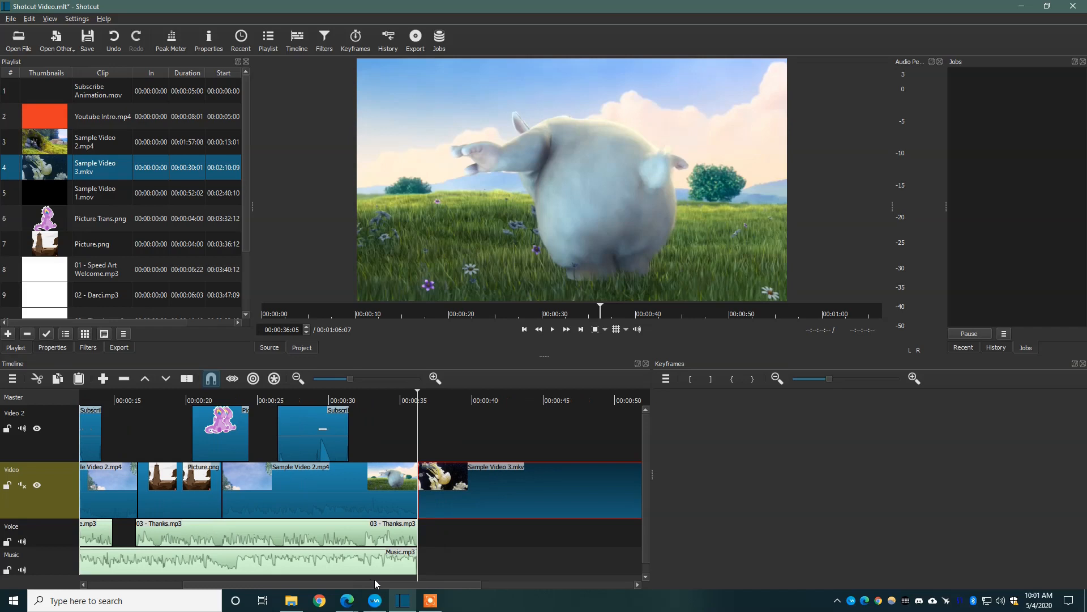
drag(375, 579, 403, 583)
click(396, 399)
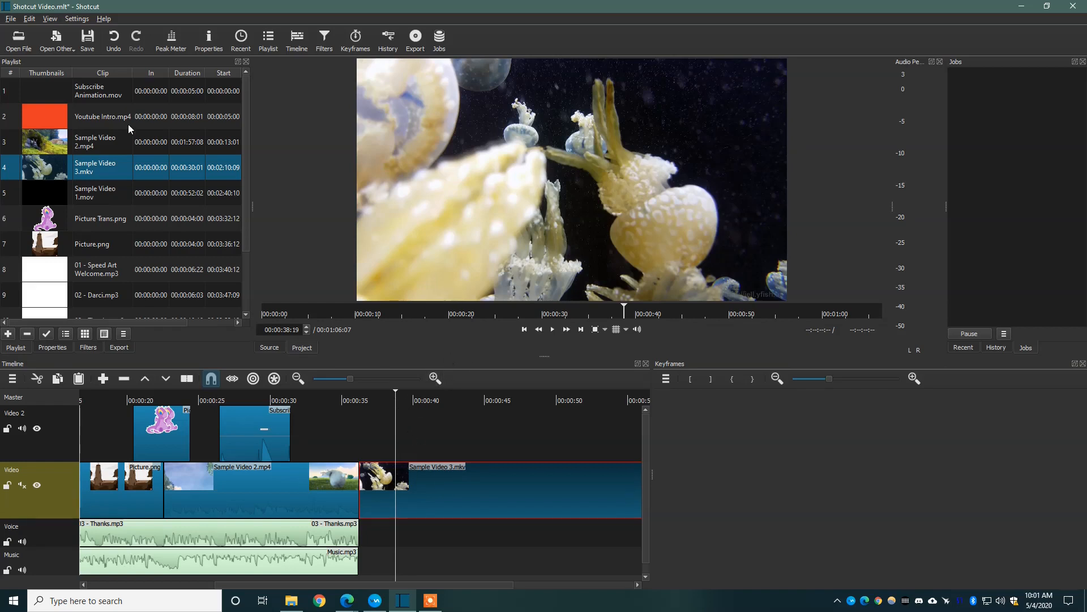
click(11, 18)
click(56, 115)
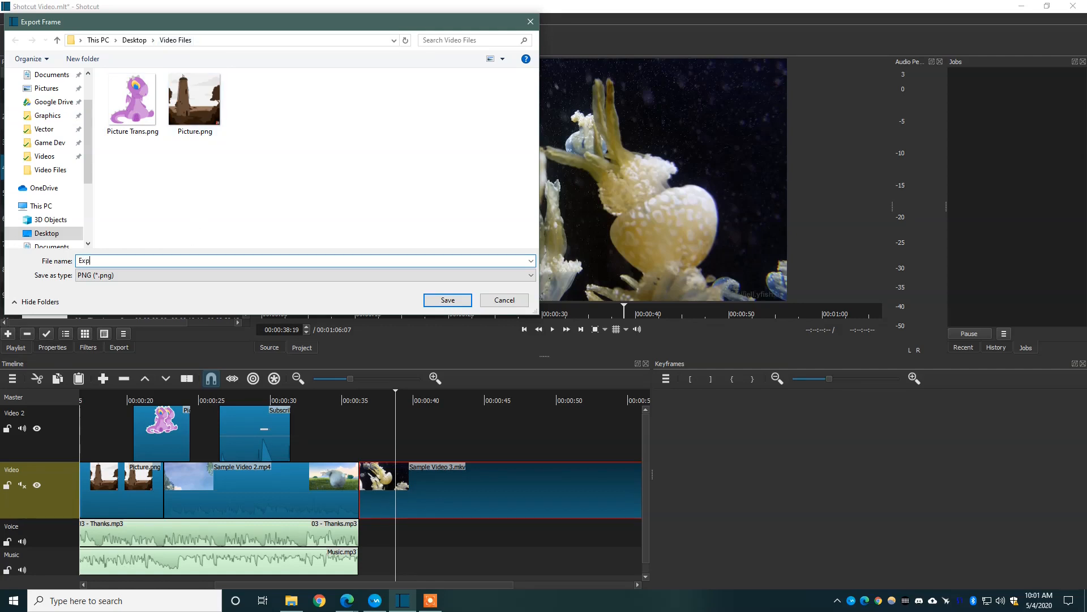
text(Export 1)
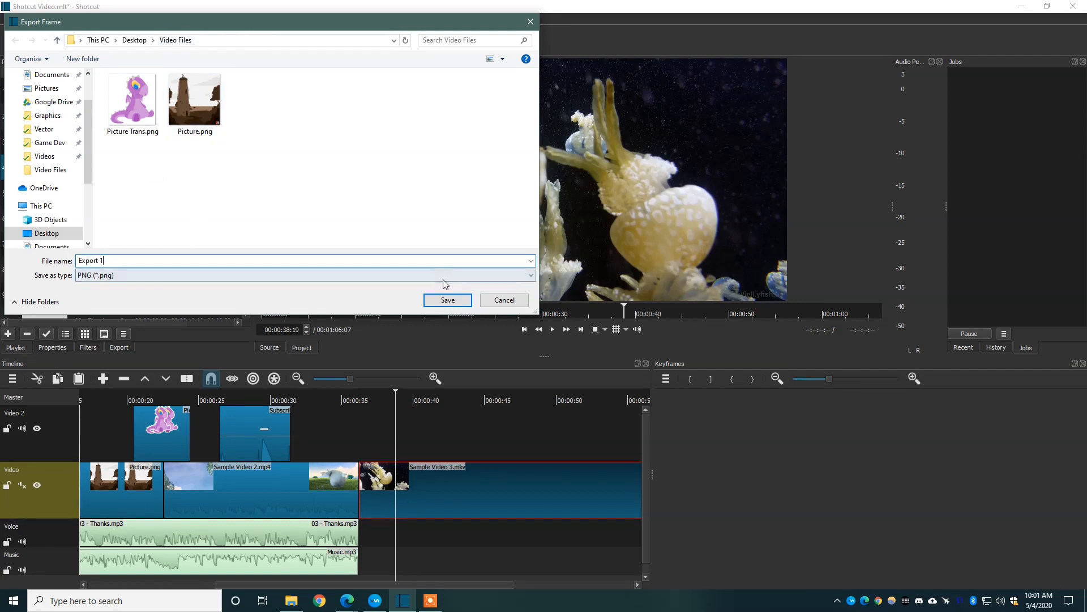
click(448, 300)
Step: Import Export 1.png from the Video Files folder into the playlist after Sample Video 3.mkv and select it
click(291, 600)
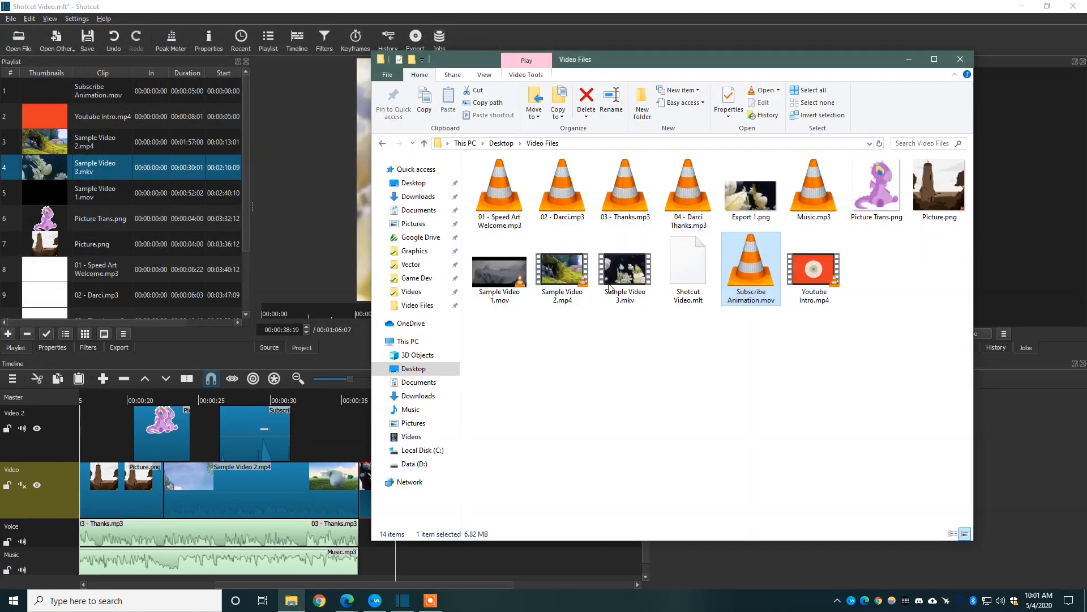
drag(750, 201, 128, 186)
click(431, 22)
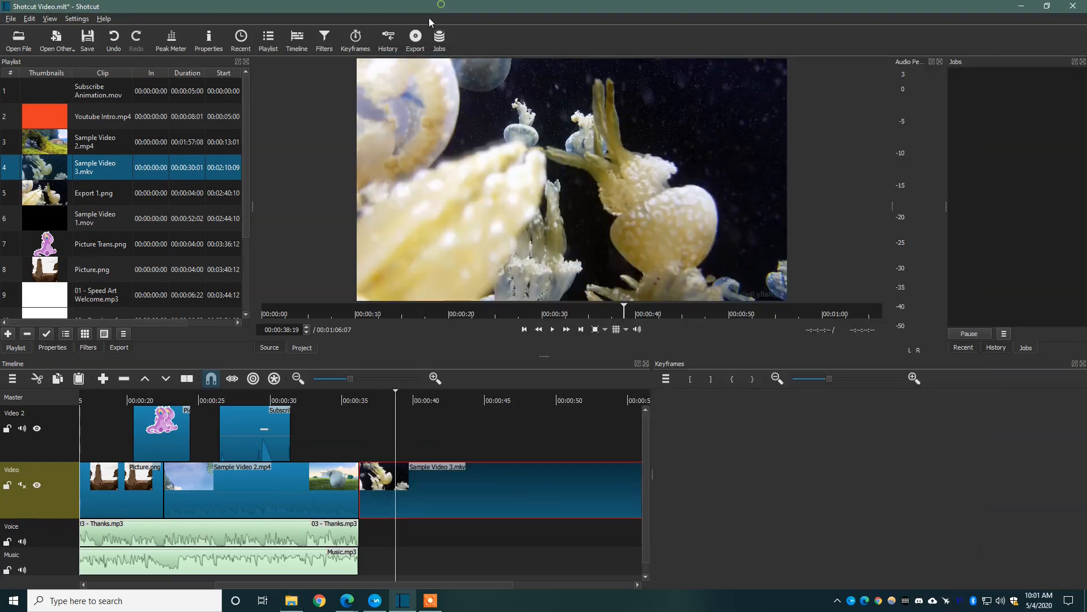
click(131, 186)
Step: Split Sample Video 3.mkv at 00:00:38:19, shift its second part about 7.5 seconds later, and fill the gap with Export 1.png
mouse_move(441, 583)
mouse_down()
mouse_move(294, 583)
mouse_move(427, 593)
mouse_up()
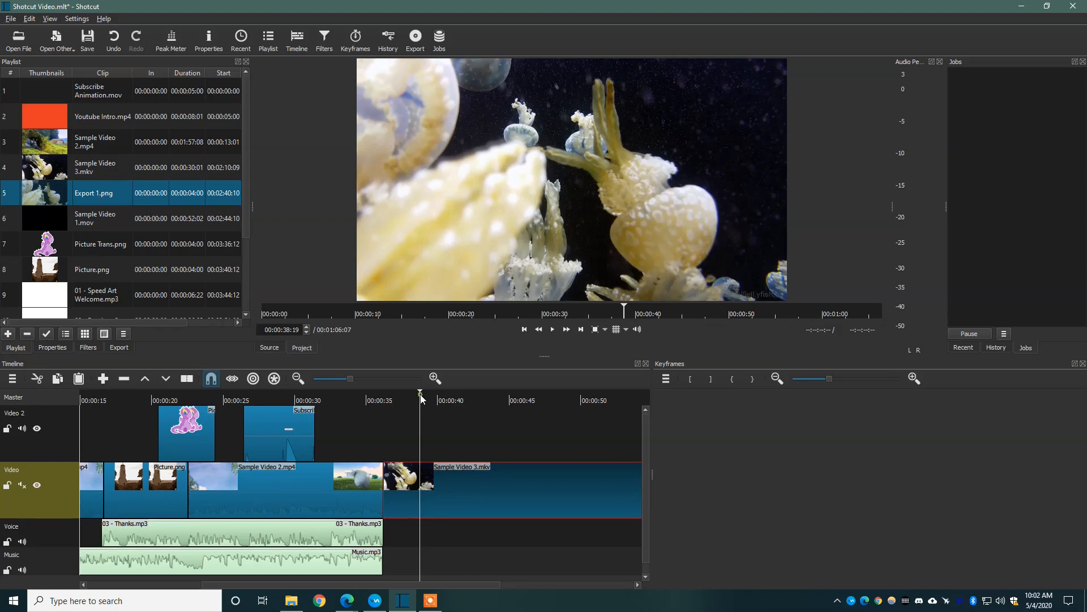
key(s)
drag(461, 485, 594, 486)
drag(310, 372, 537, 501)
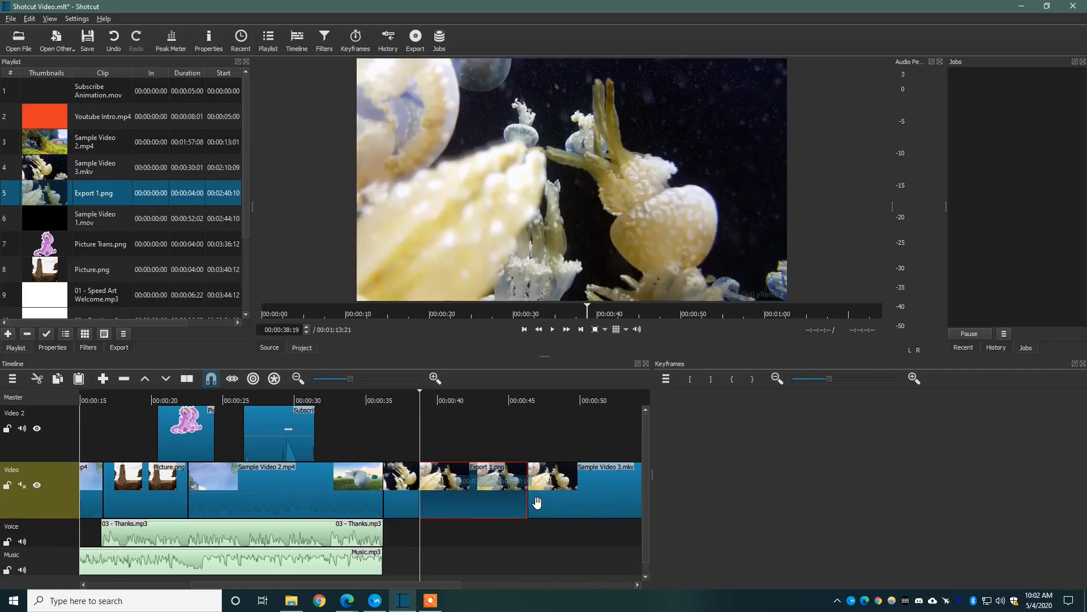
Step: Play the timeline from the start of Sample Video 3.mkv through the Export 1.png freeze frame into the remaining video
click(382, 397)
key(space)
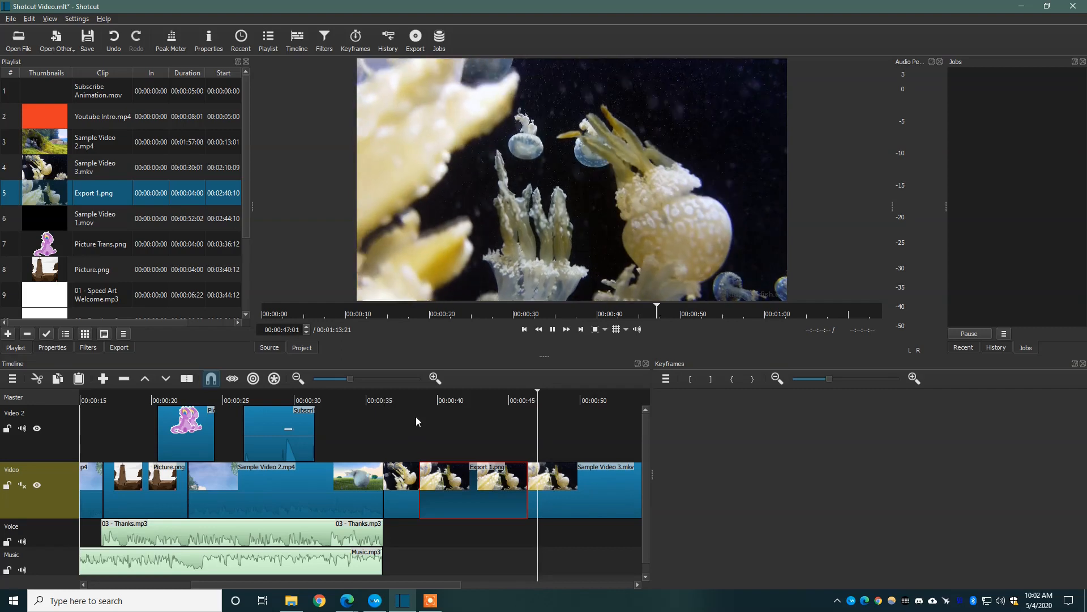
key(space)
drag(419, 584, 316, 580)
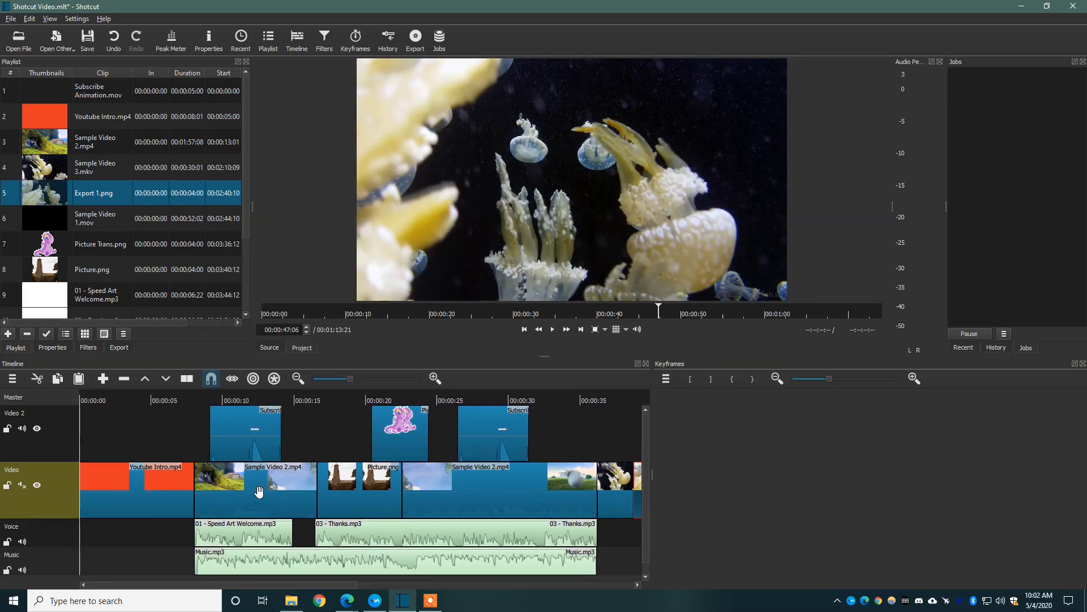
Step: Browse the Favorite, Video and Audio filter categories for the Sample Video 2.mp4 clip following Picture.png, with the playhead at 00:00:29:03
click(570, 502)
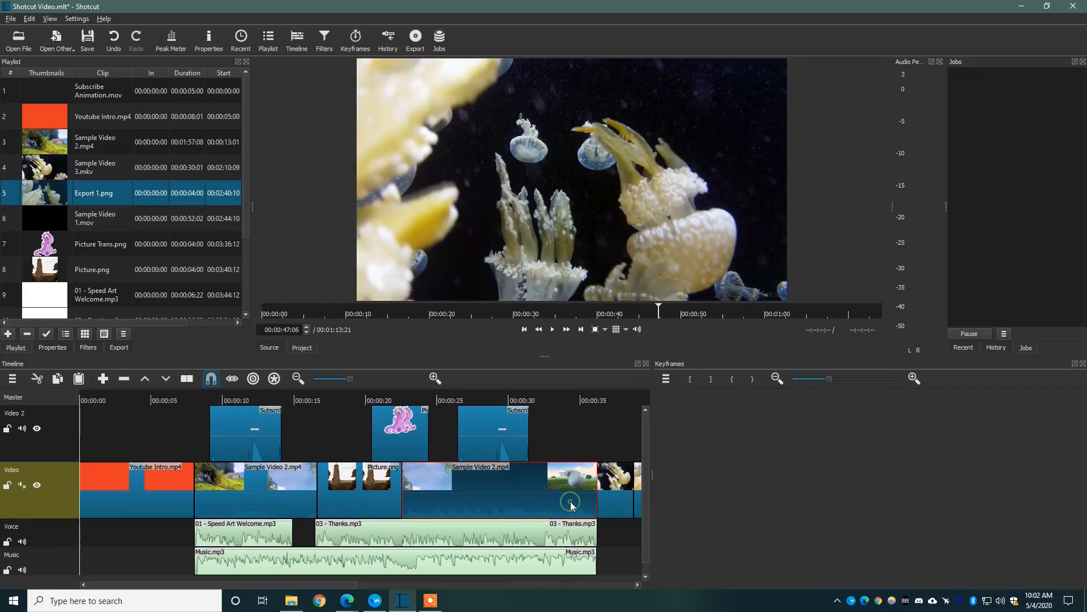
click(496, 395)
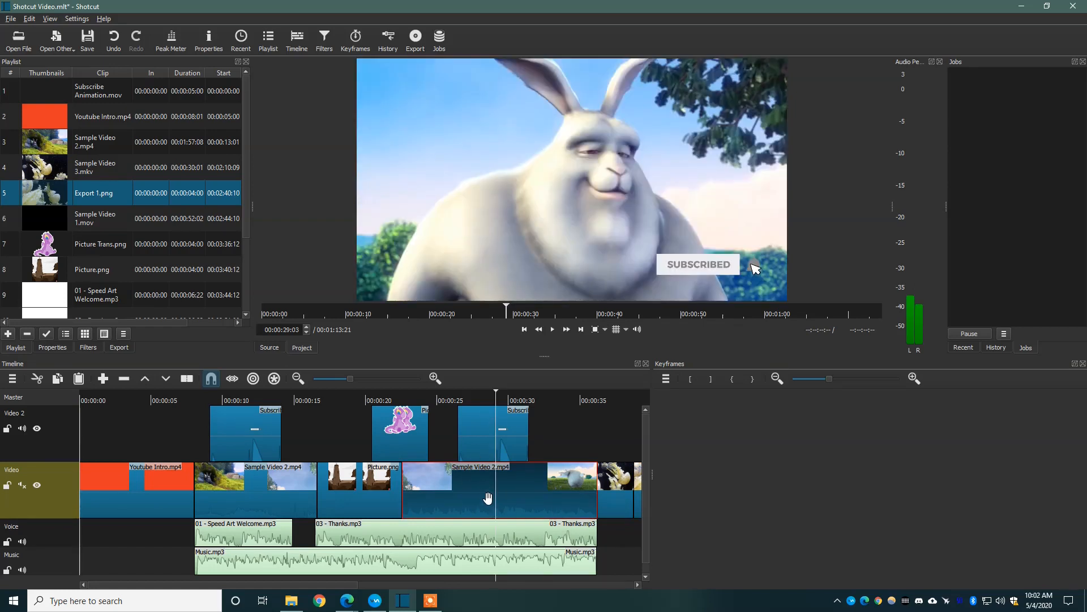
click(89, 347)
click(13, 170)
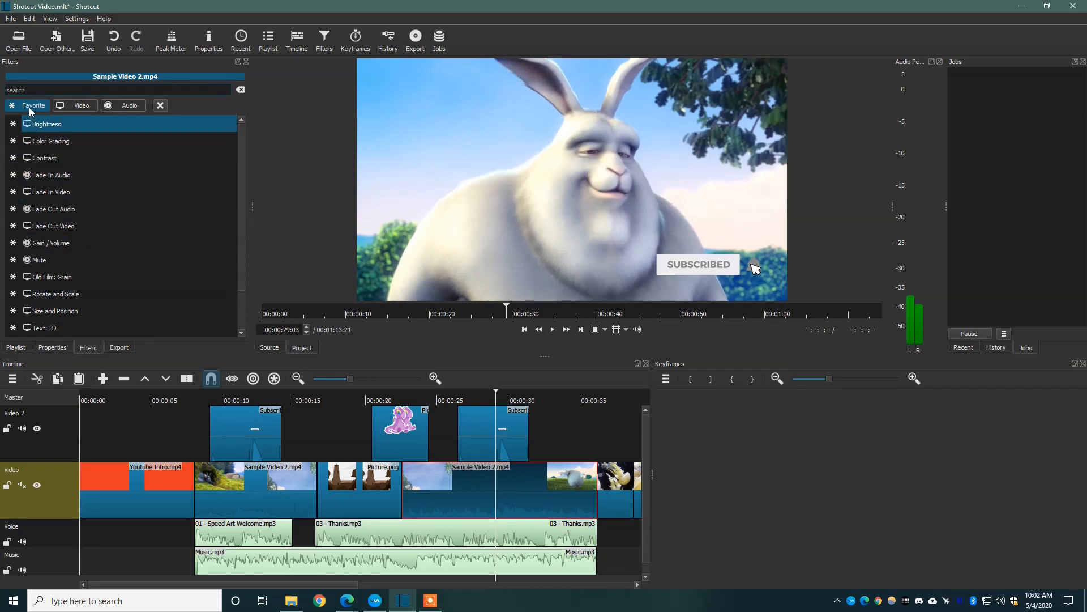
scroll(90, 266, down, 1)
click(68, 106)
click(117, 106)
click(80, 107)
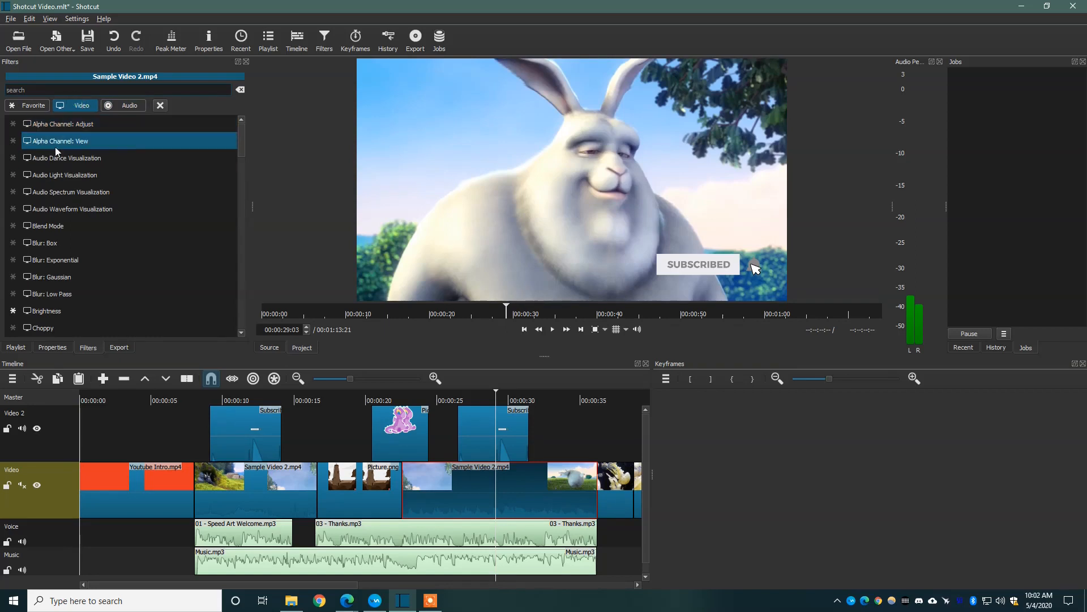
click(40, 107)
click(70, 106)
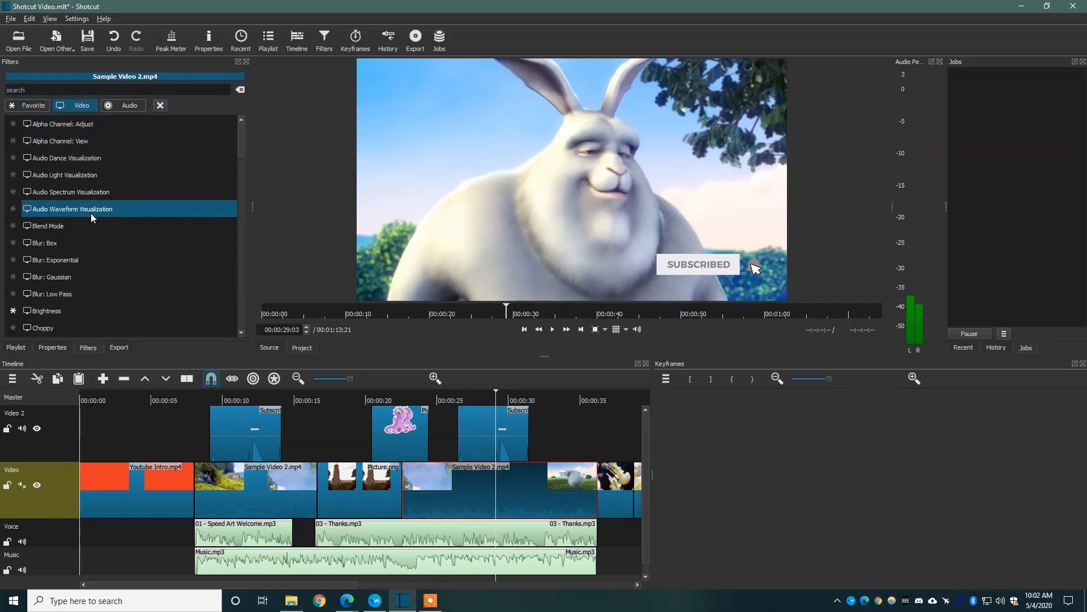
Step: Add the Old Film: Technocolor and Old Film: Projector filters to the Sample Video 2.mp4 clip following Picture.png
scroll(101, 229, down, 12)
scroll(111, 239, down, 3)
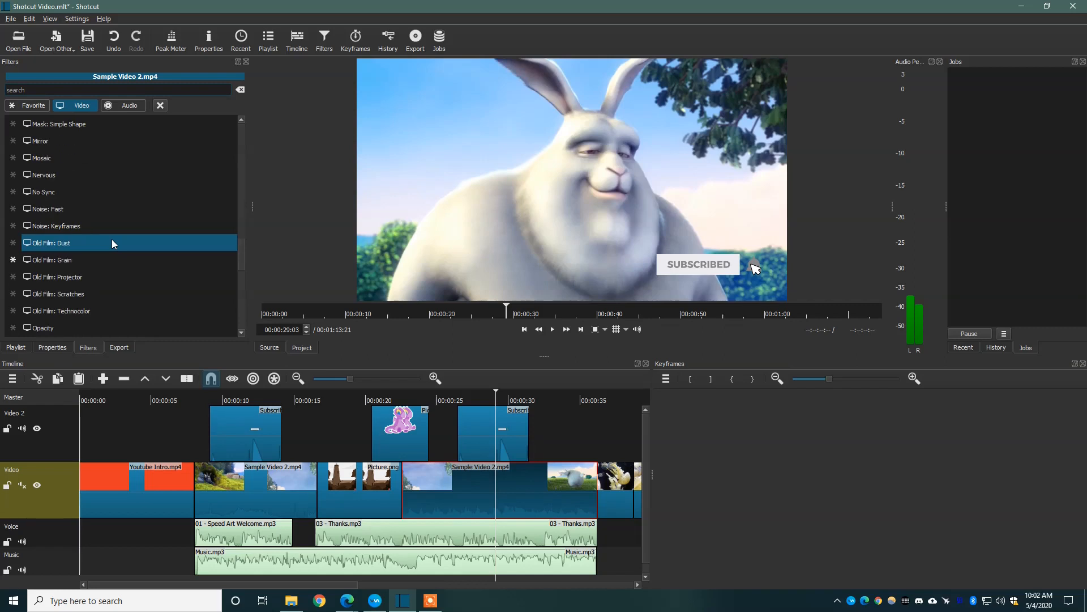
click(105, 313)
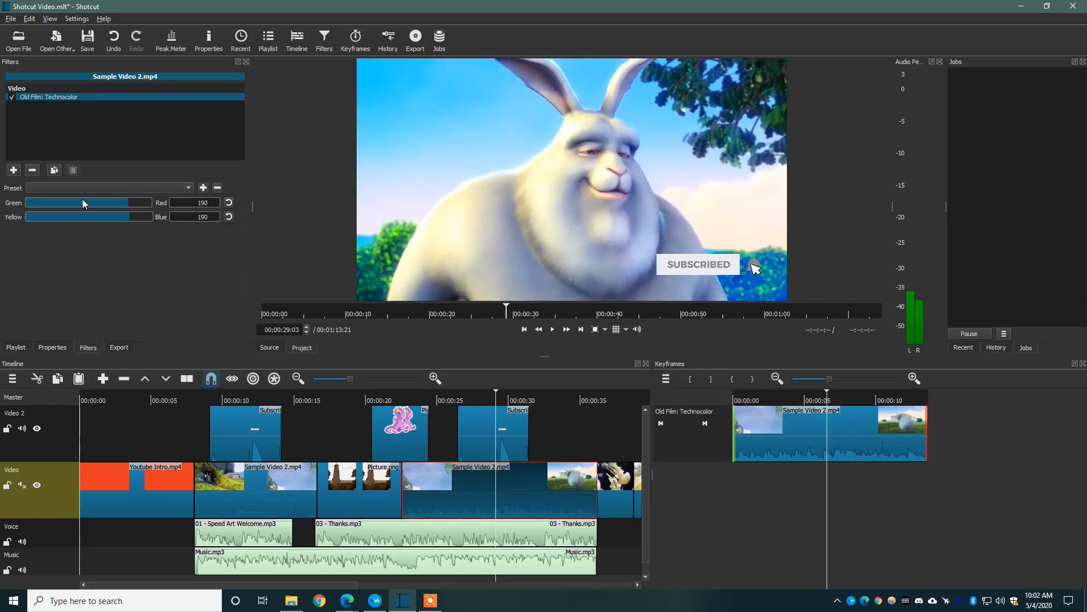
click(11, 169)
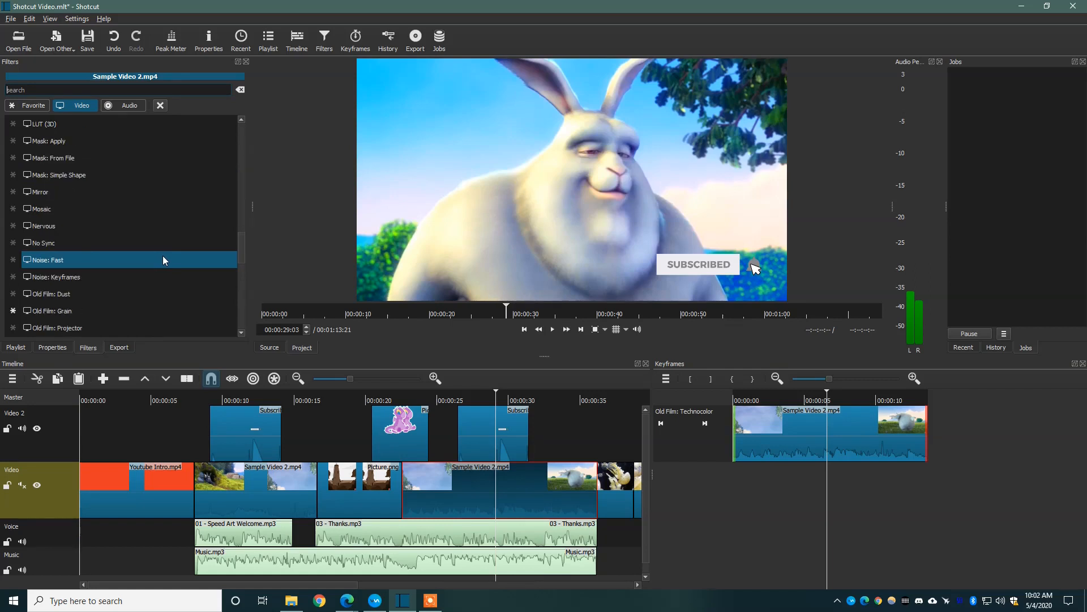
scroll(153, 238, up, 2)
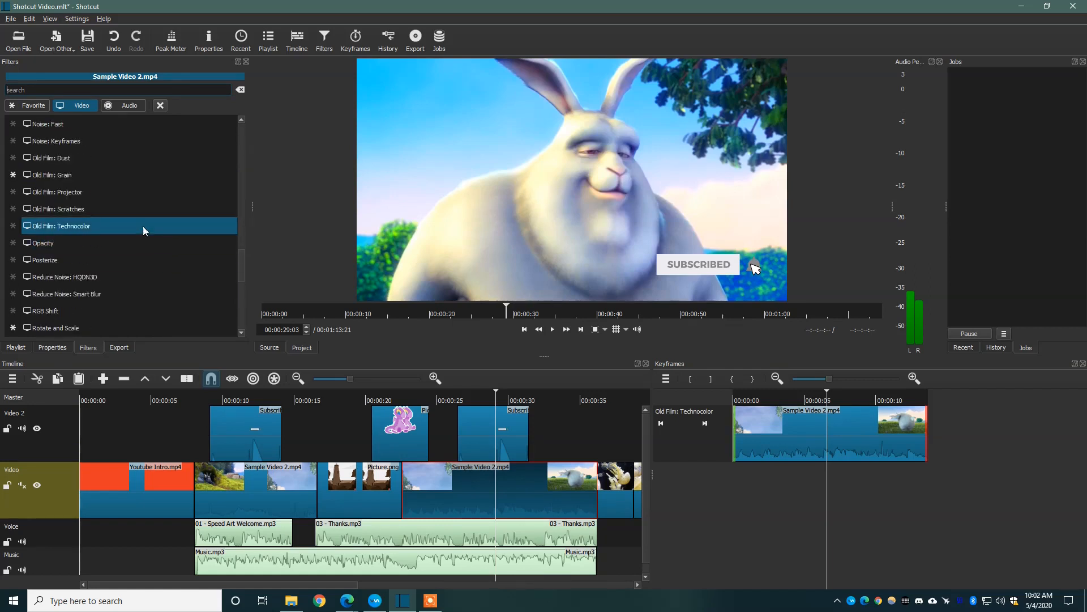
click(133, 192)
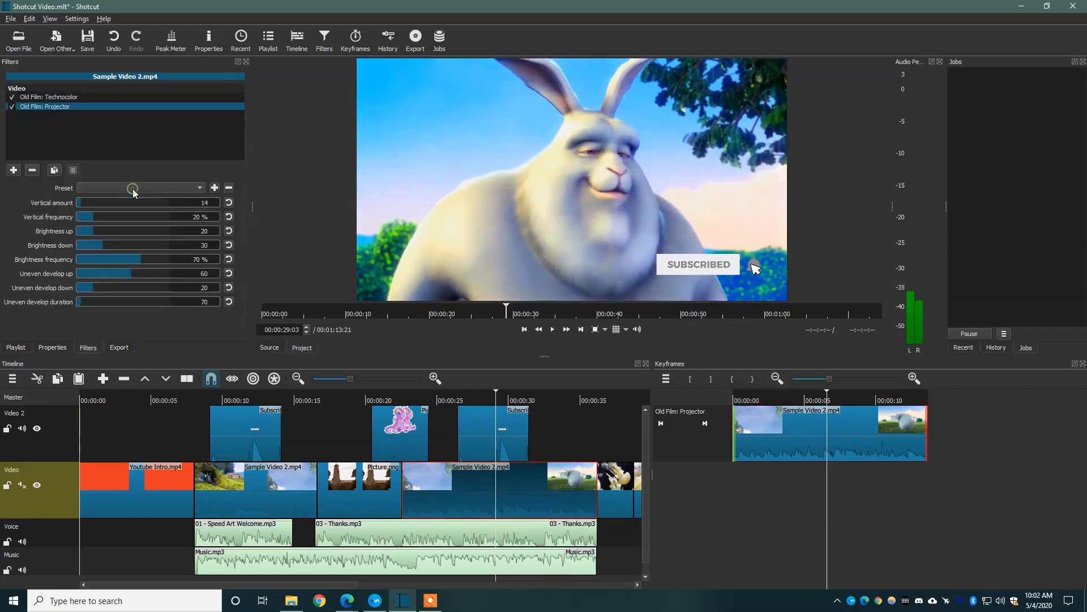
Step: Add the Old Film: Scratches filter to the same Sample Video 2.mp4 clip and play the filtered clip from near its start
click(13, 169)
scroll(108, 197, down, 5)
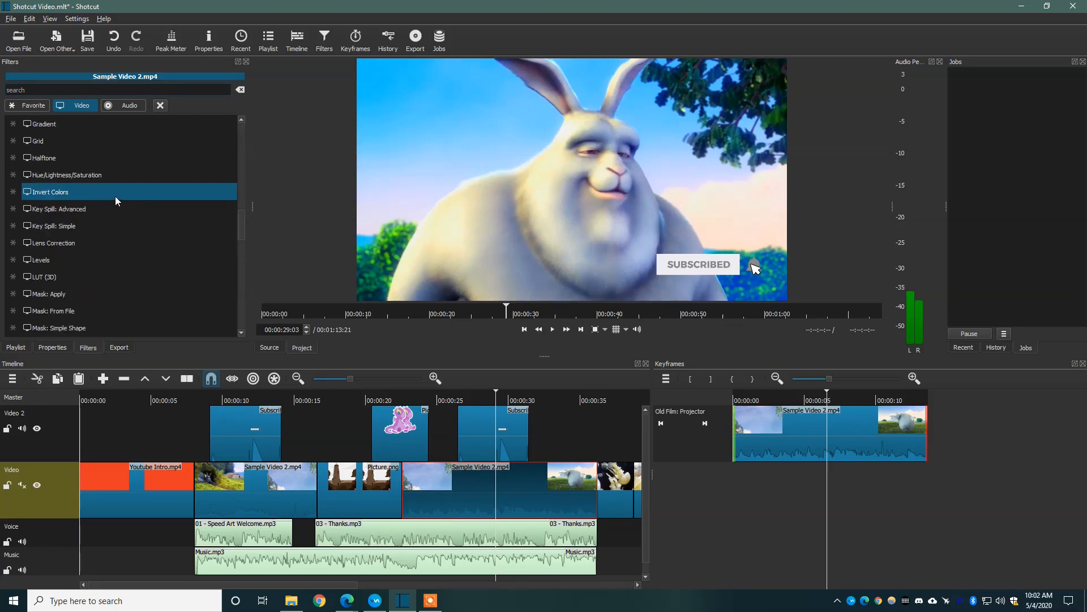
scroll(100, 254, down, 3)
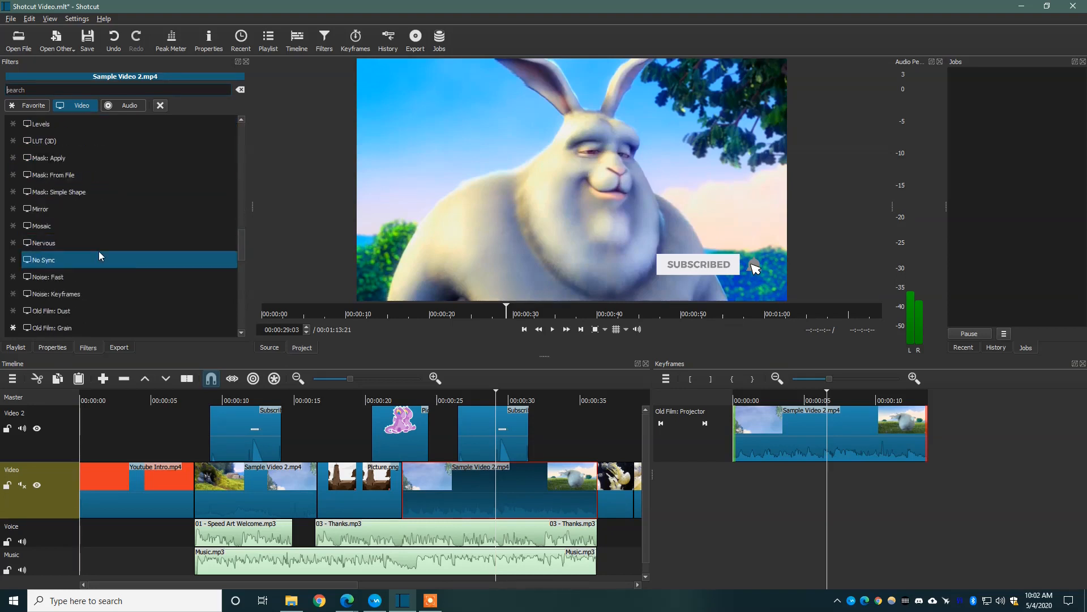
scroll(88, 260, down, 3)
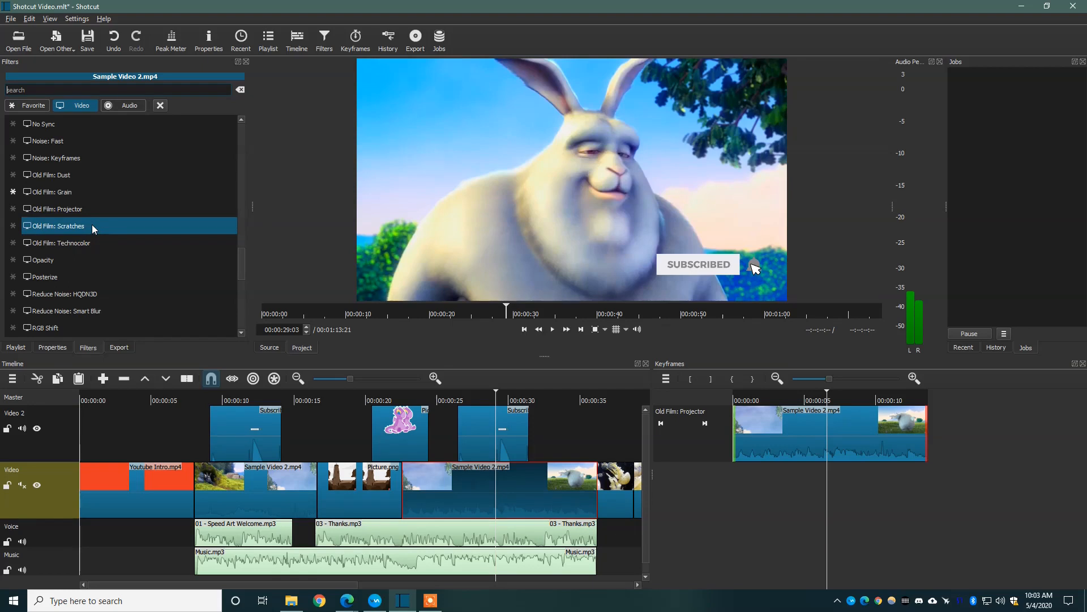
click(91, 226)
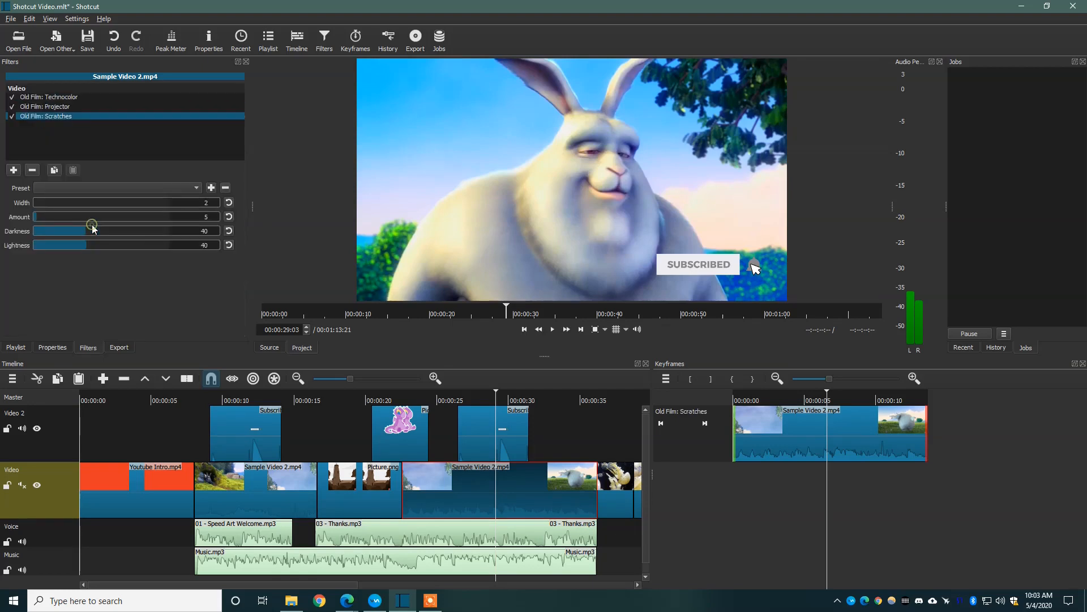
click(399, 396)
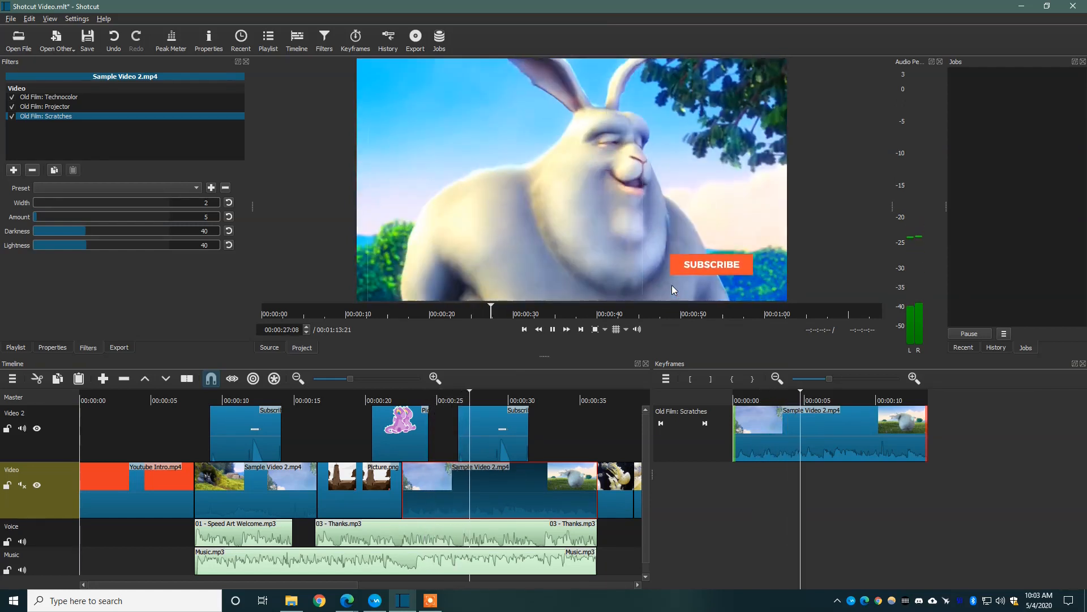
Step: Remove the Sample Video 3.mkv footage after Export 1.png and place 04 - Darci Thanks.mp3 on the Voice track at about 42.5 seconds
click(494, 476)
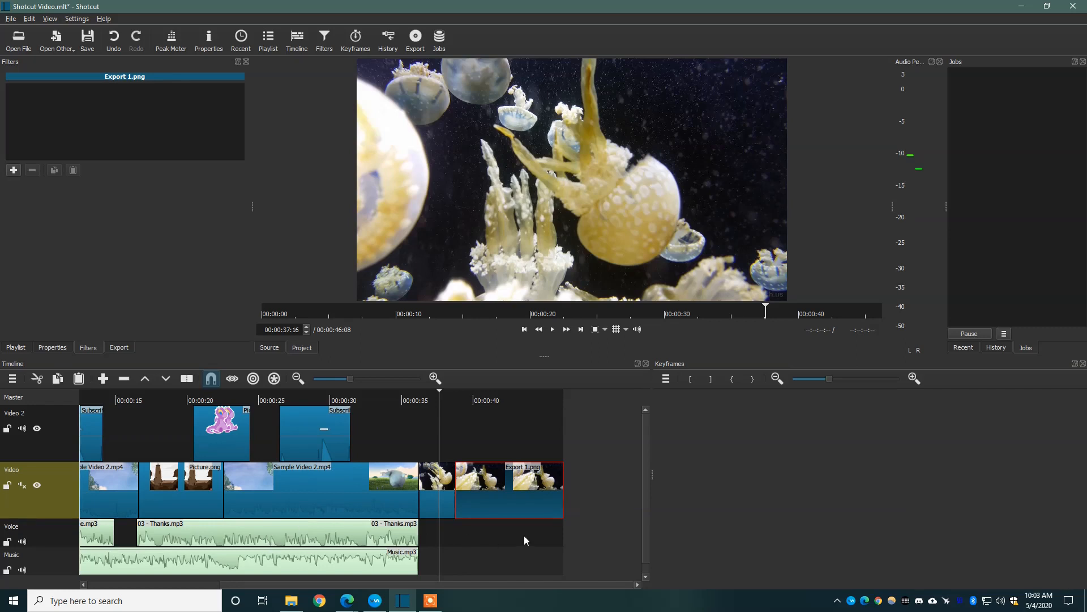
click(15, 347)
scroll(132, 243, down, 3)
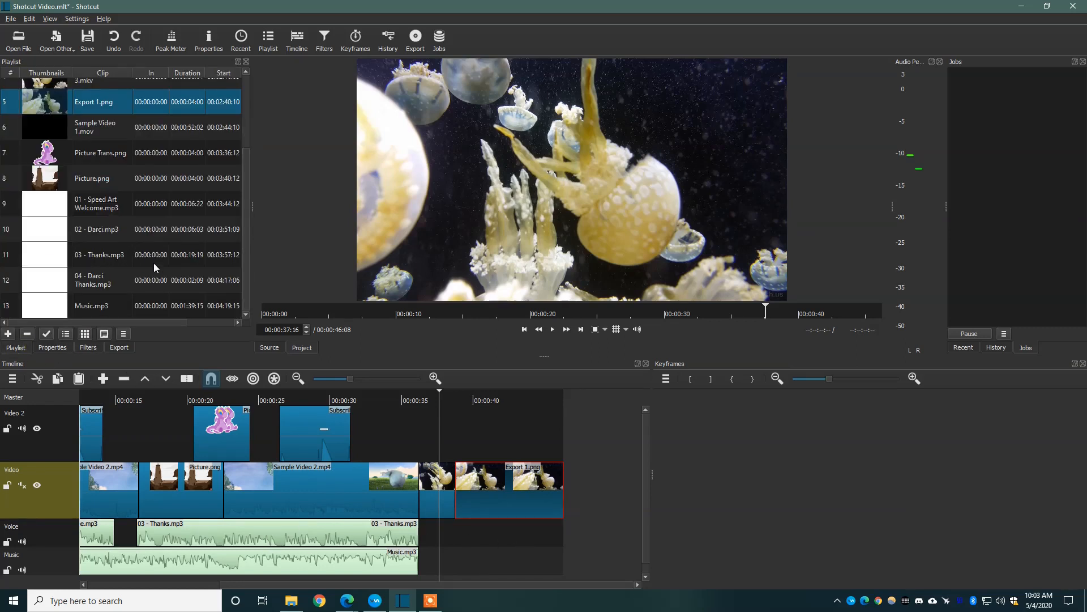
drag(72, 280, 510, 527)
key(space)
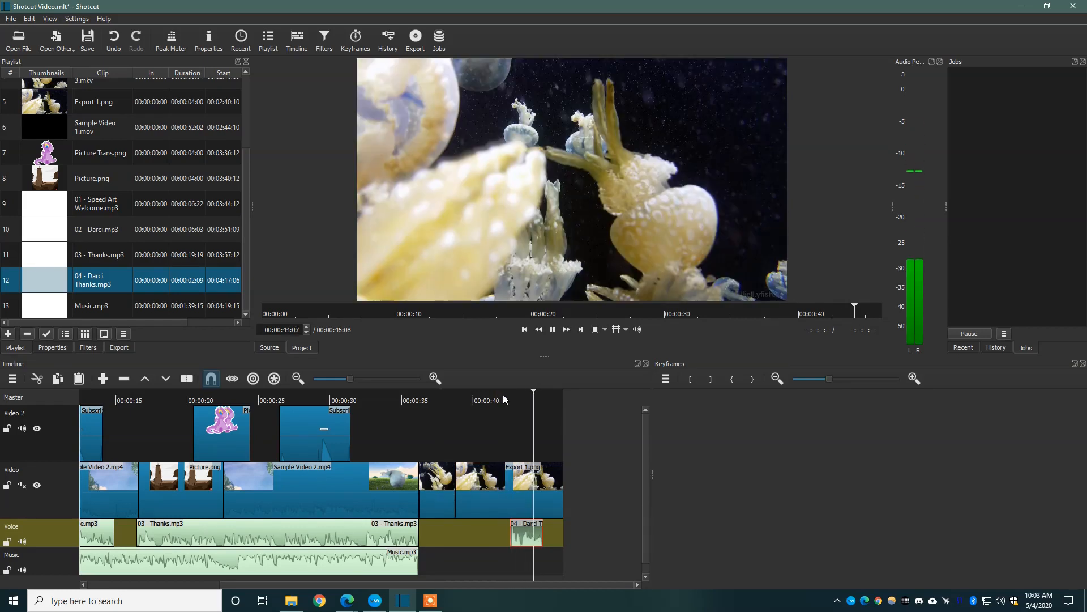
key(space)
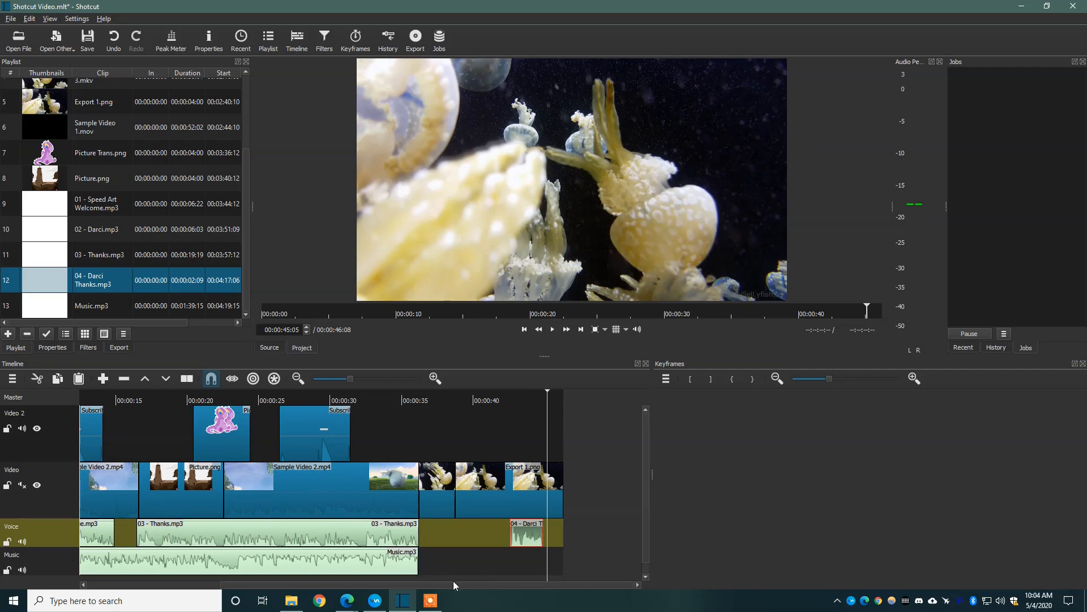
Step: Paste a copy of the Music.mp3 clip after the original on the Music track and remove the gap between them
drag(450, 581, 415, 577)
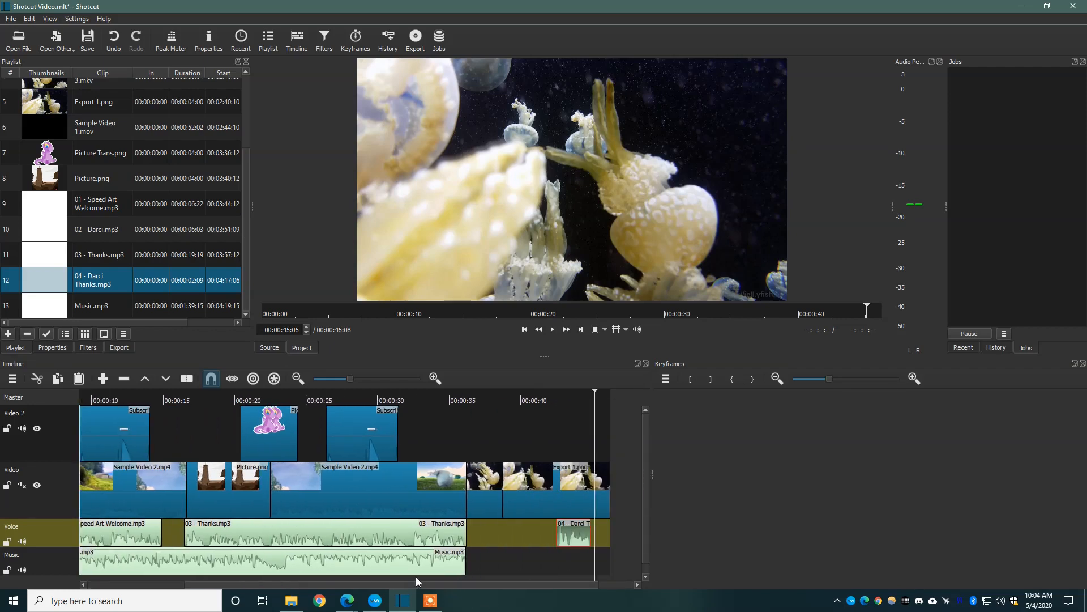
click(357, 558)
key(ctrl+c)
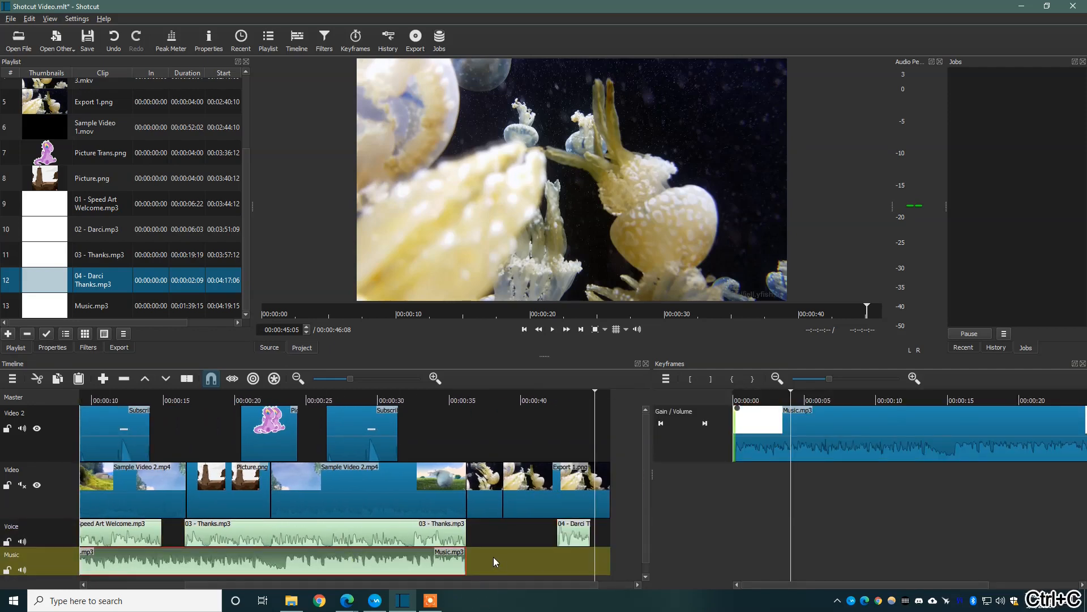
key(ctrl+v)
right_click(207, 561)
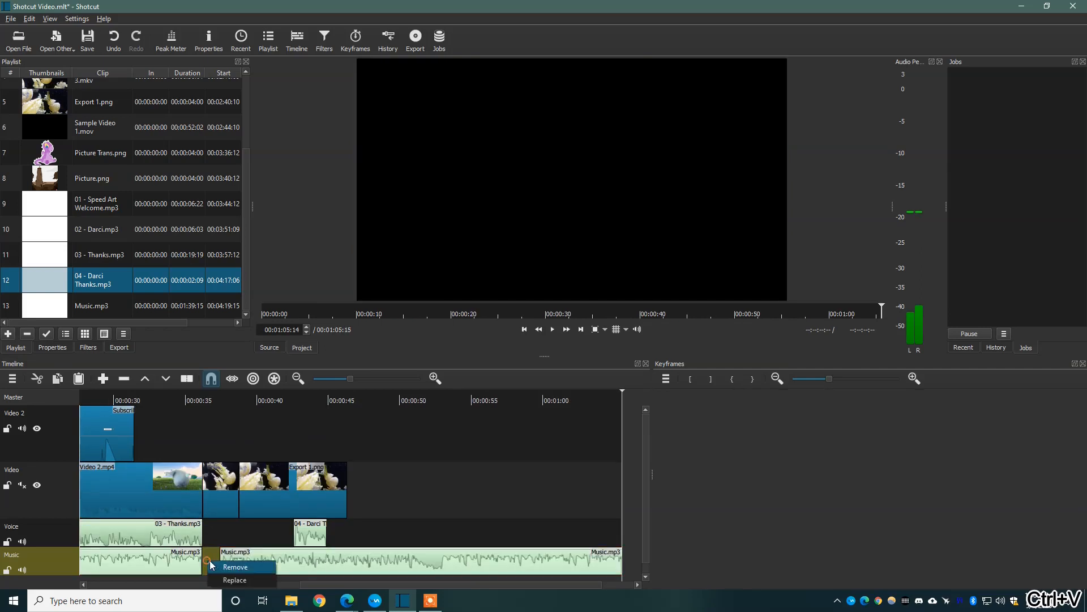
click(220, 567)
Step: Play the timeline from about 00:00:35 across the join between the two Music.mp3 clips
click(192, 400)
key(space)
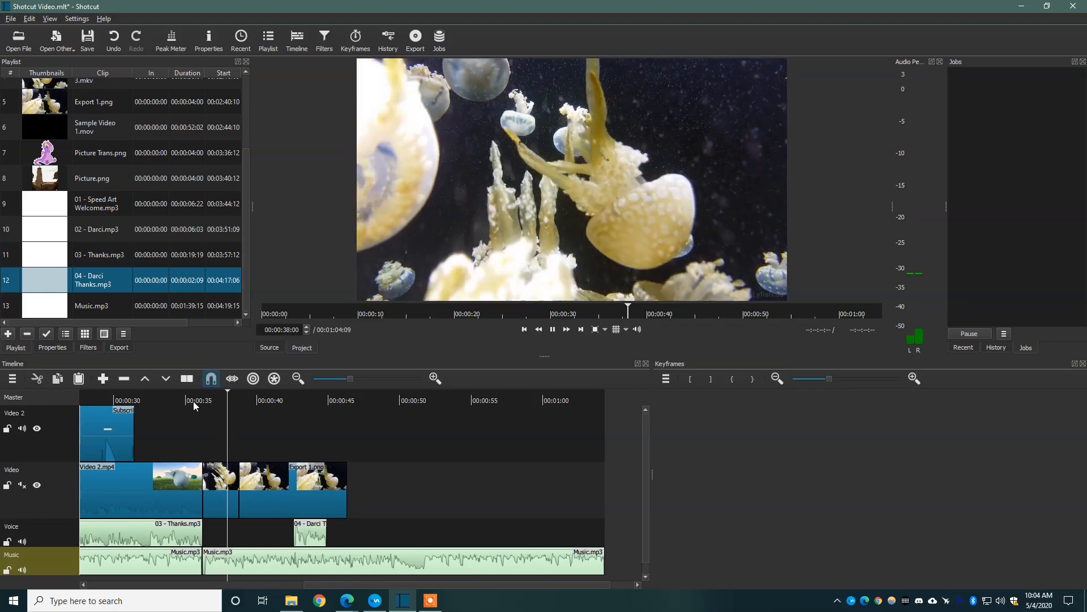
key(space)
Step: Extend Export 1.png on the Video track to the end of the second Music.mp3 clip at 00:01:04:09 and play from about 00:00:50
mouse_move(378, 586)
mouse_down()
mouse_move(277, 584)
mouse_move(381, 584)
mouse_up()
click(309, 493)
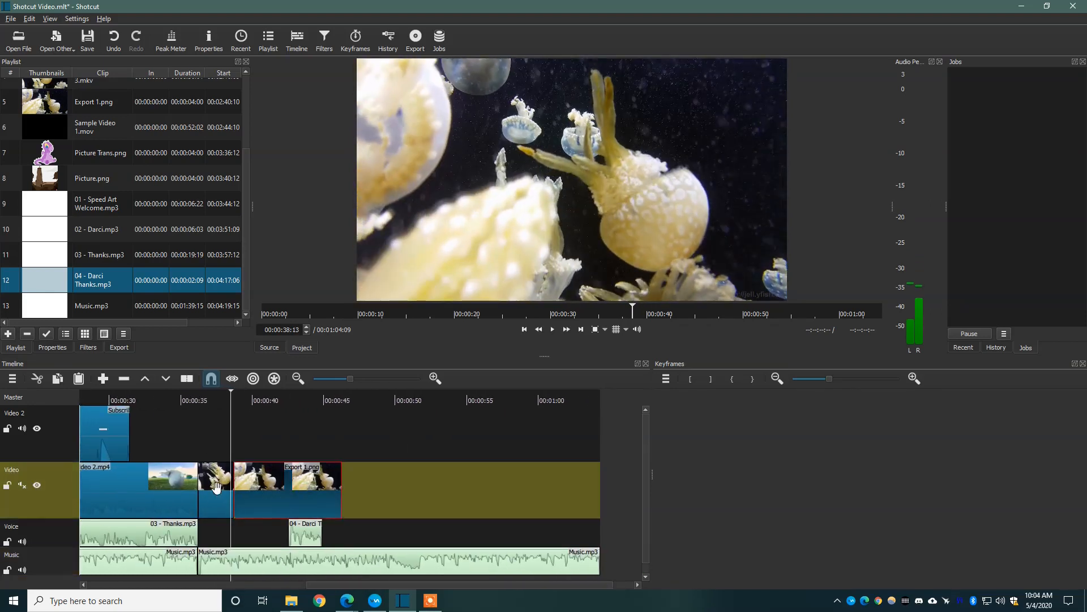
drag(341, 498, 611, 506)
click(395, 398)
key(space)
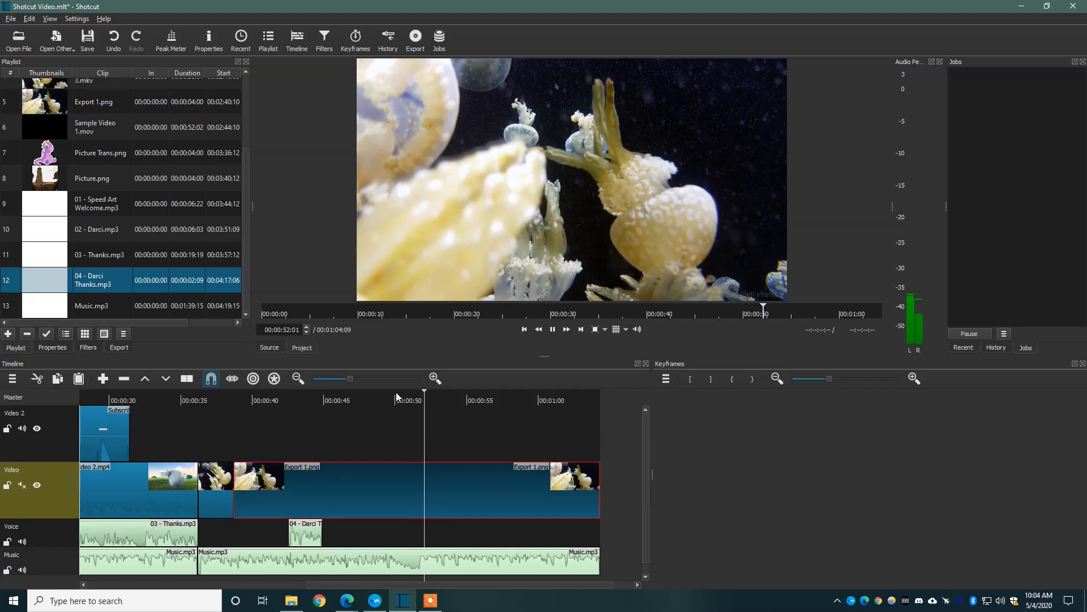
key(space)
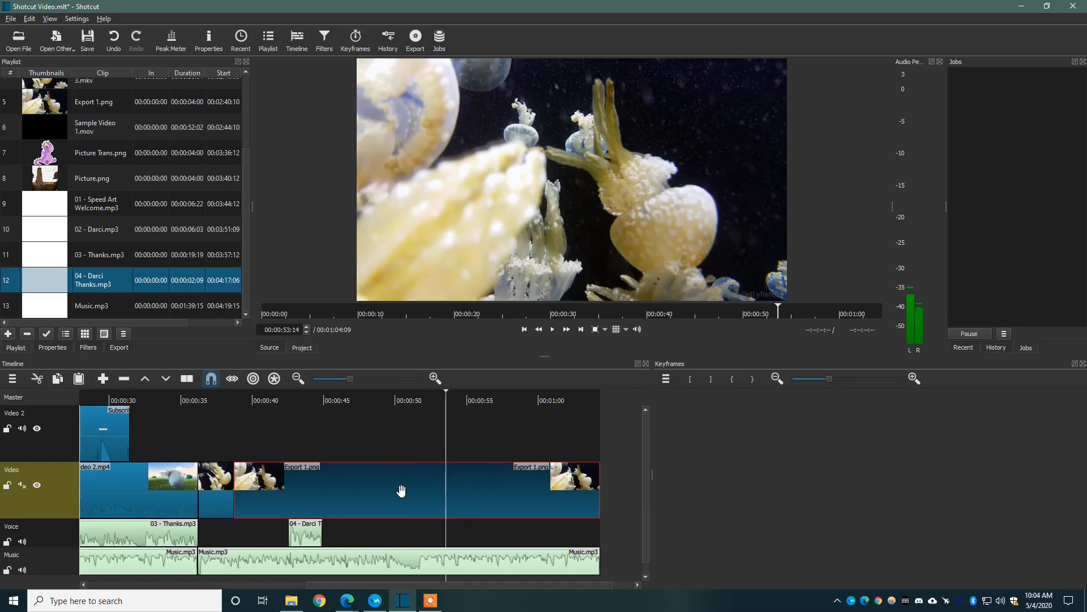
Step: Add the Old Film: Projector filter to Export 1.png and play the still from its start
click(88, 347)
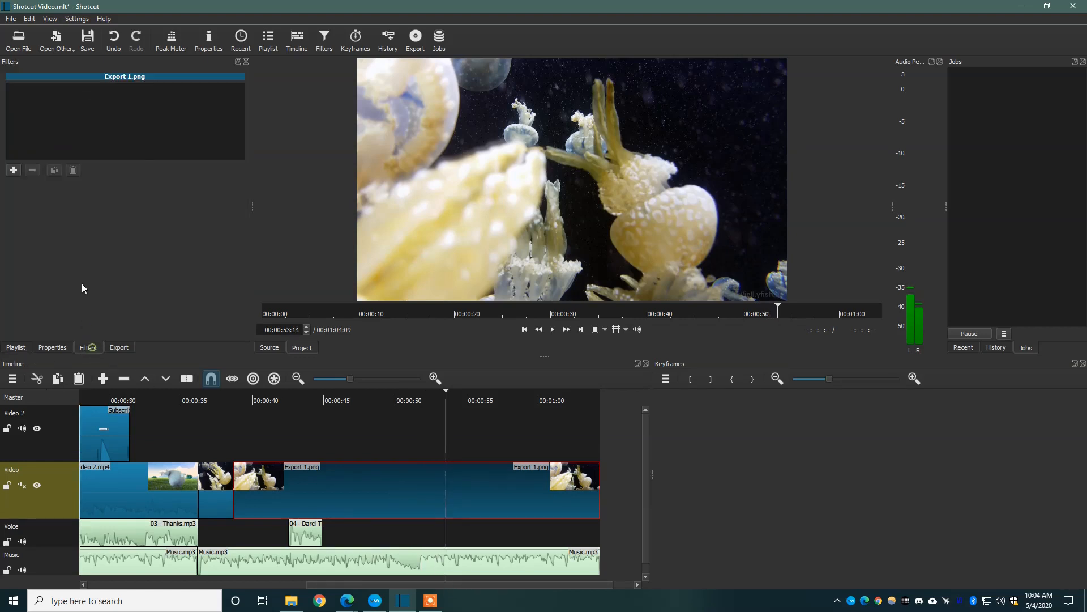
click(15, 177)
scroll(110, 304, down, 5)
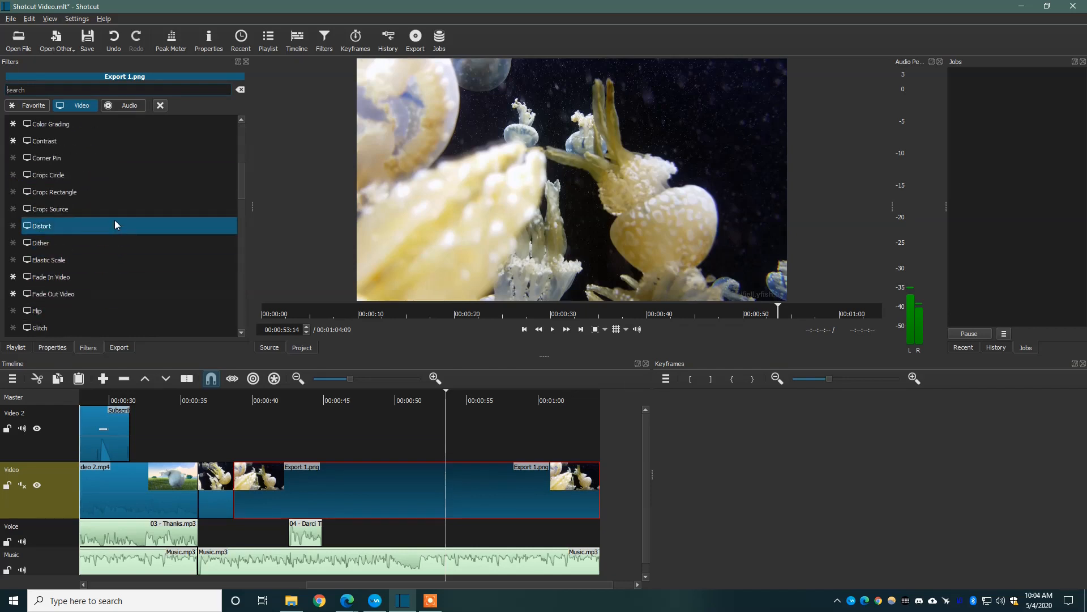
scroll(128, 284, down, 7)
scroll(130, 284, down, 6)
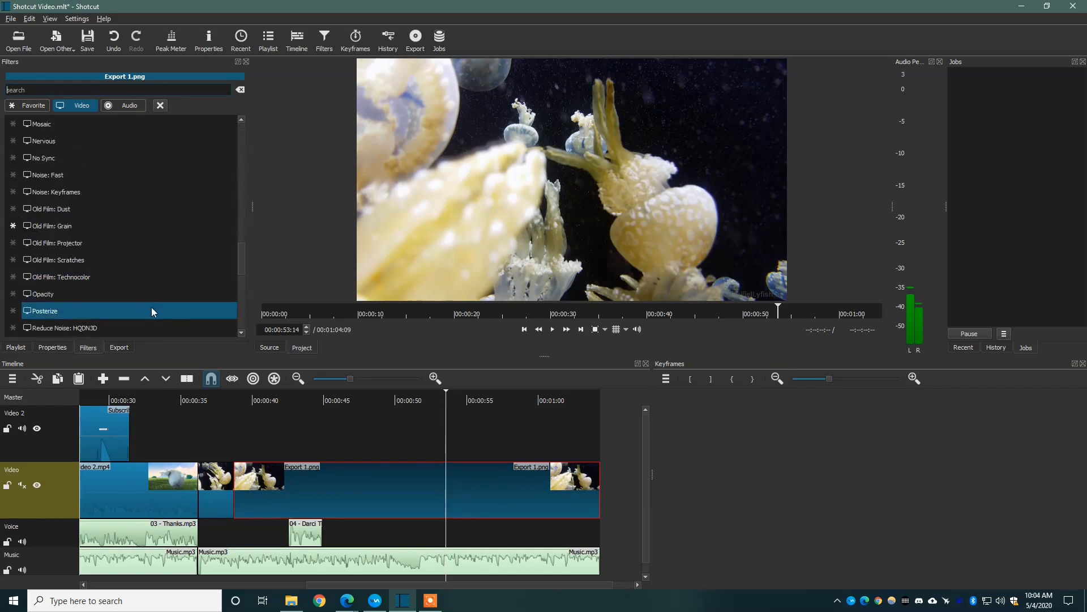
click(155, 243)
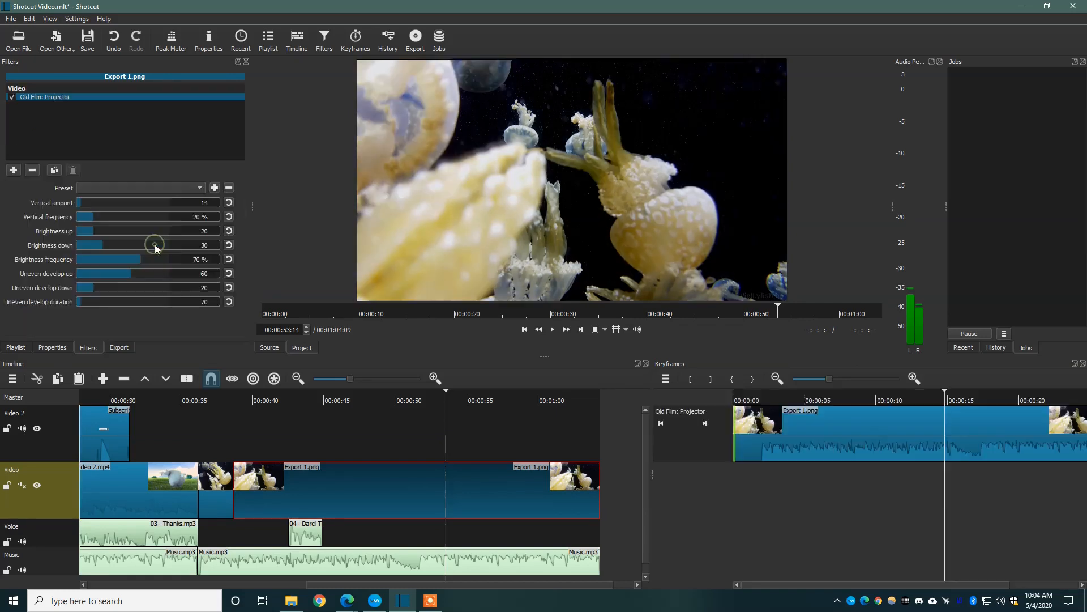
click(233, 395)
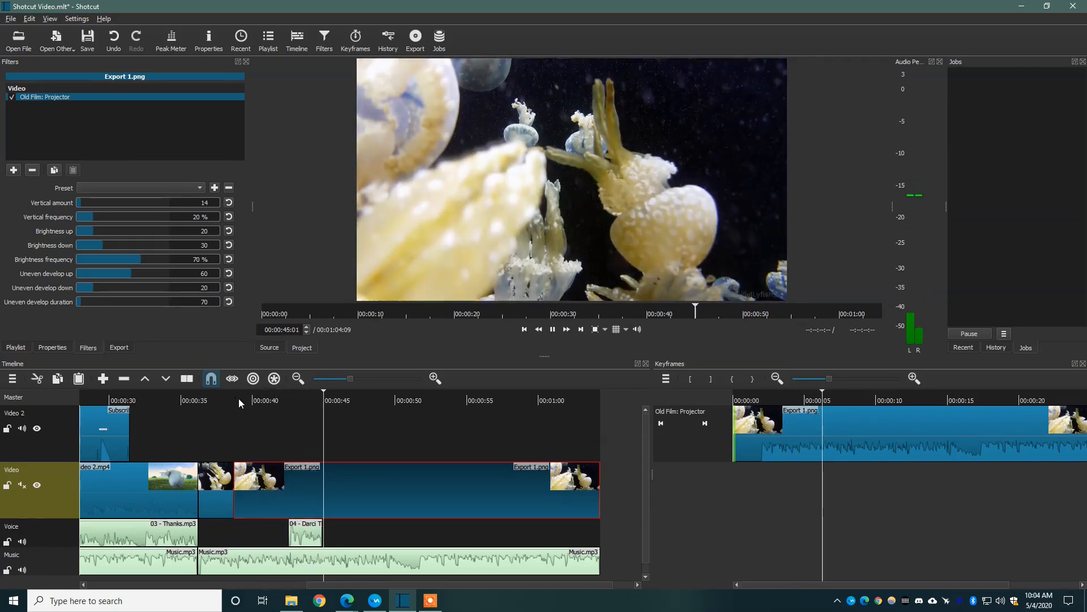
key(space)
Step: Examine the video, audio and metadata properties of the Sample Video 2.mp4 clip following Picture.png
scroll(522, 516, up, 10)
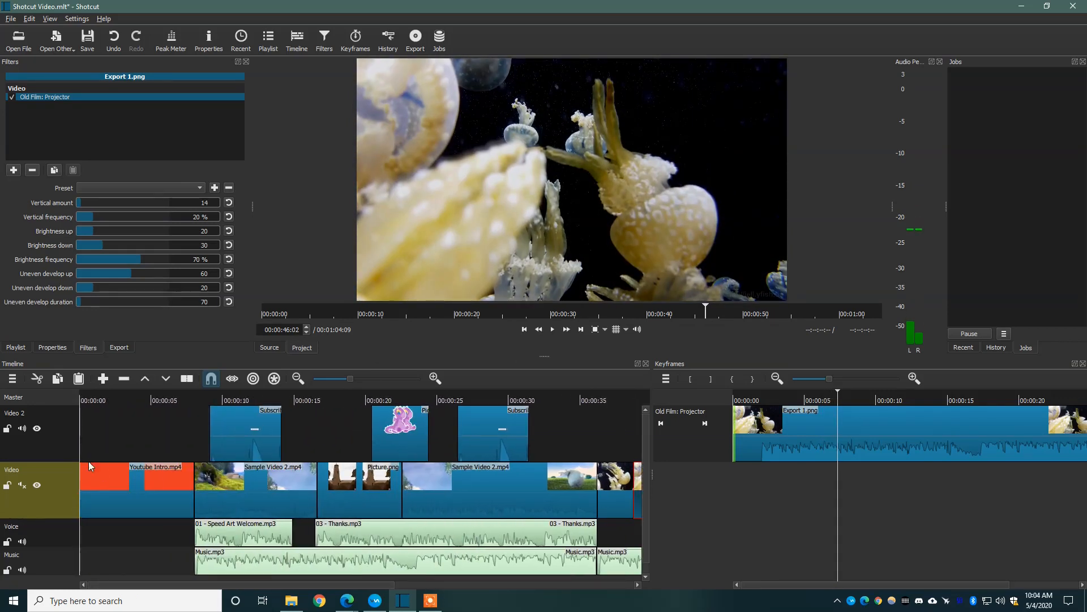
scroll(337, 510, down, 4)
click(347, 504)
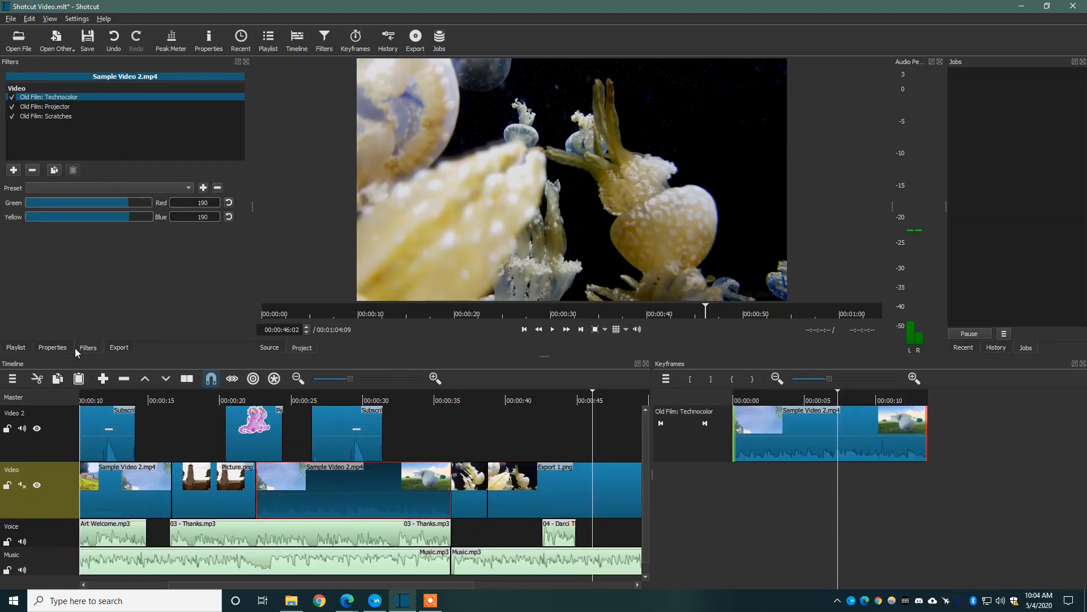
click(52, 347)
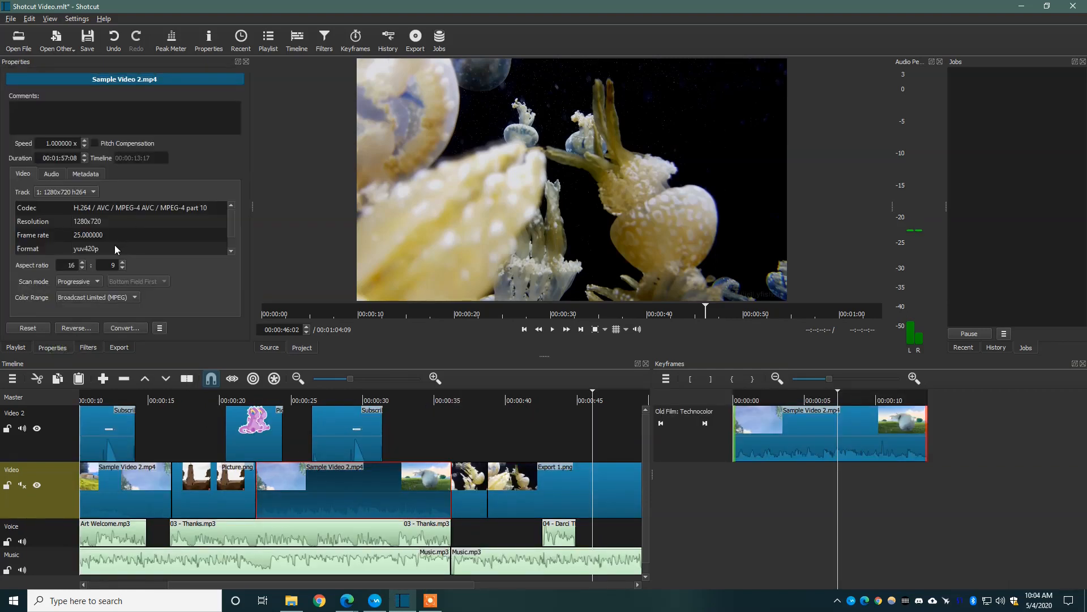
click(55, 176)
click(84, 173)
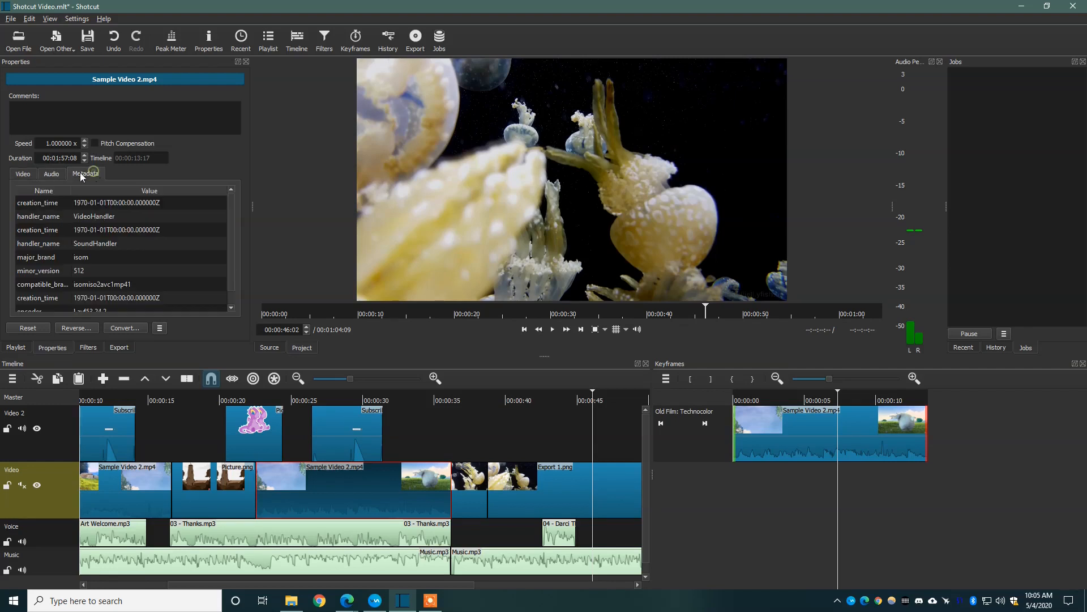
Step: Set the speed of the Sample Video 2.mp4 clip following Picture.png to 3x
click(24, 175)
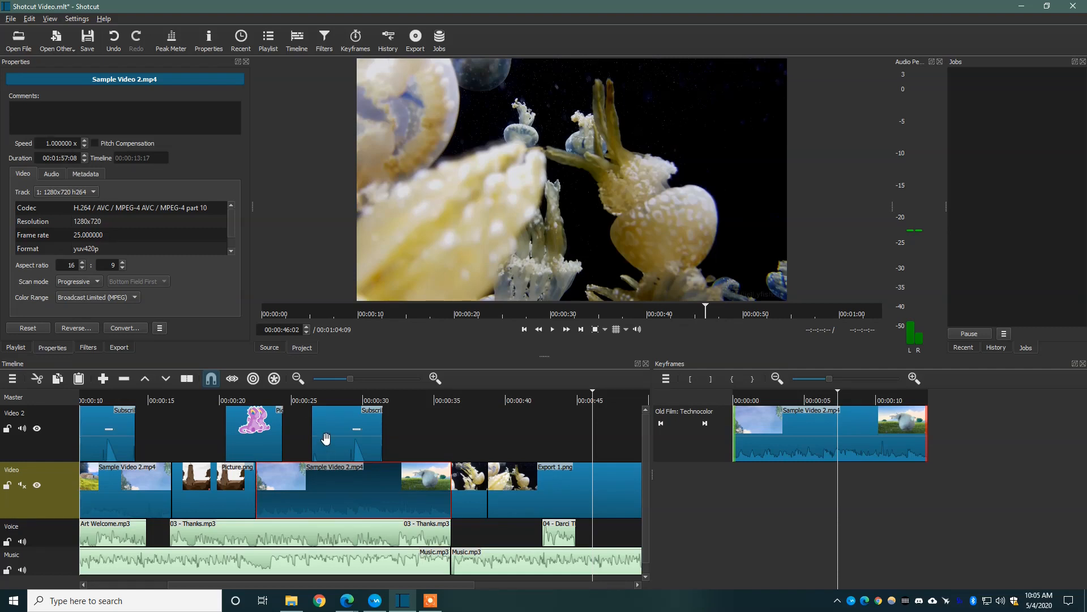
drag(42, 141, 320, 168)
text(3x)
key(Return)
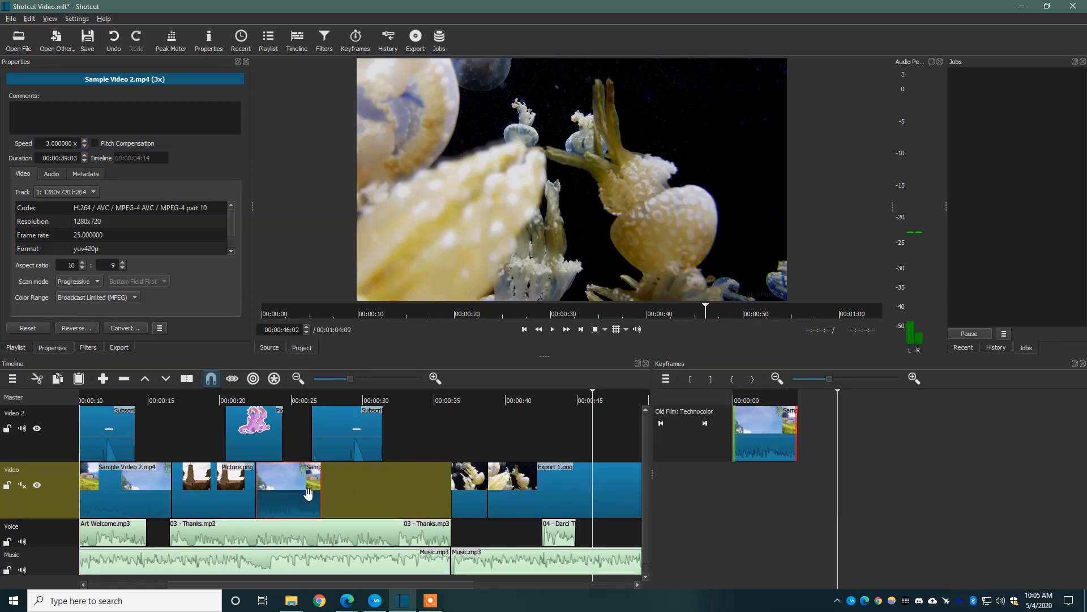
Step: Try removing the gap after the sped-up Sample Video 2.mp4, play from about 00:00:22, and undo the gap removal
right_click(397, 492)
click(409, 498)
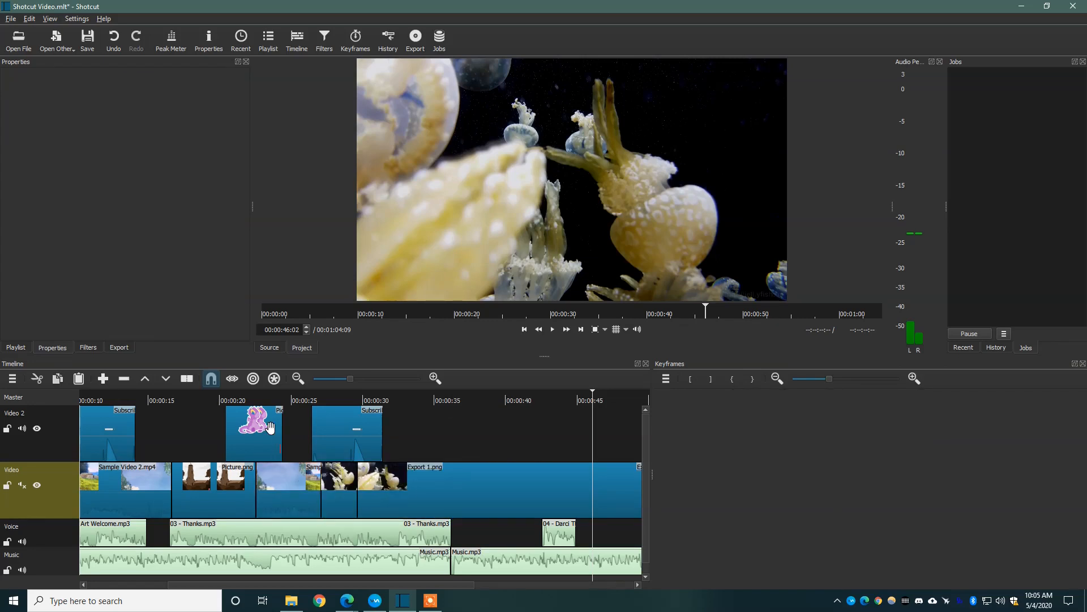
click(244, 395)
key(space)
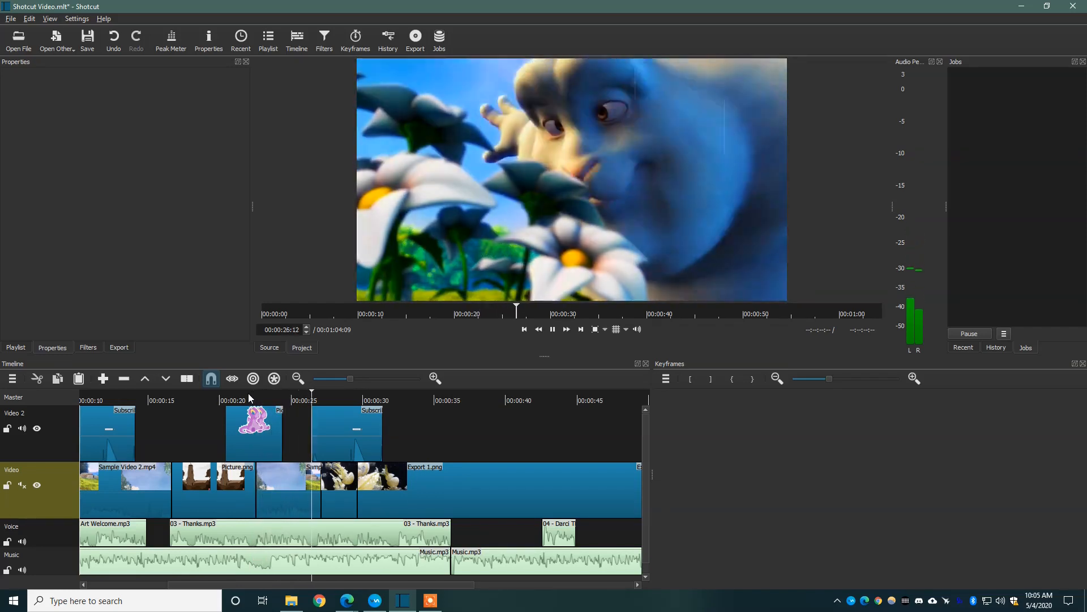
key(space)
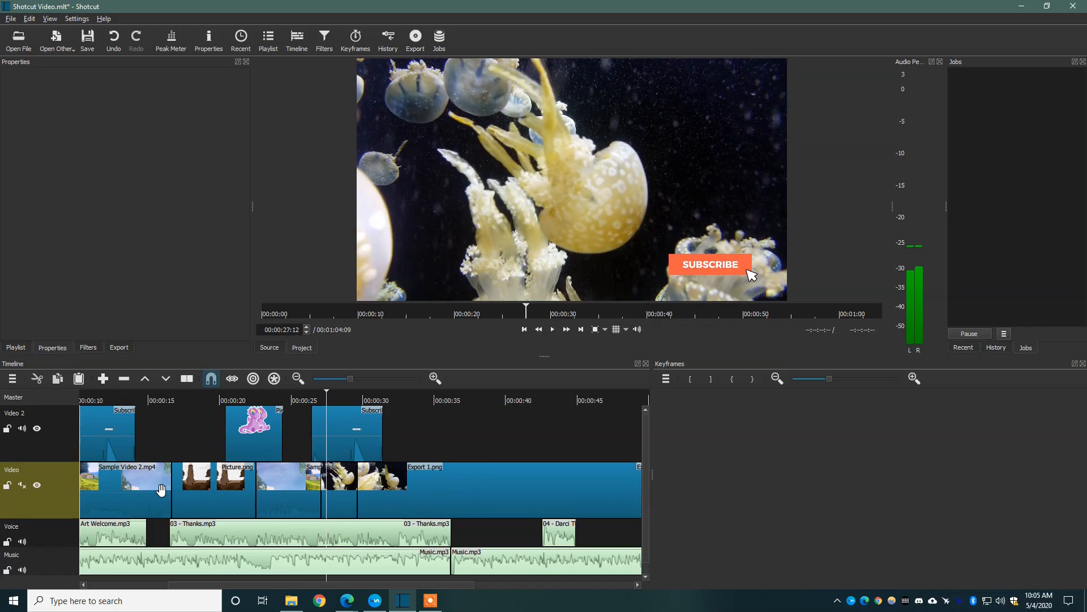
key(ctrl+z)
Step: Set the speed of the Sample Video 2.mp4 clip after Picture.png to 11x and play it from about 00:00:22
click(290, 486)
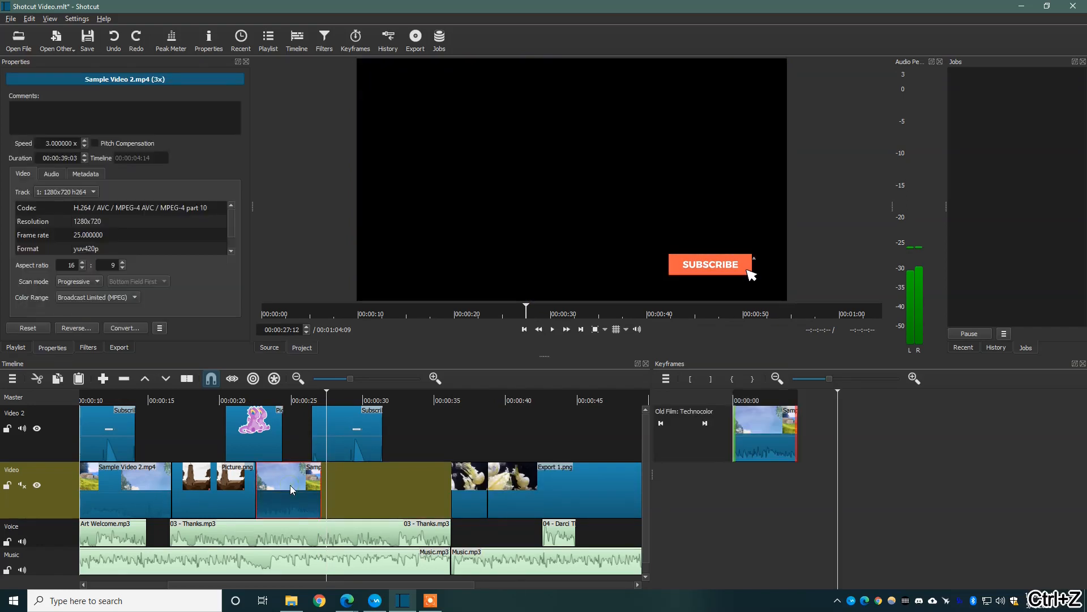
drag(44, 143, 115, 145)
key(BackSpace)
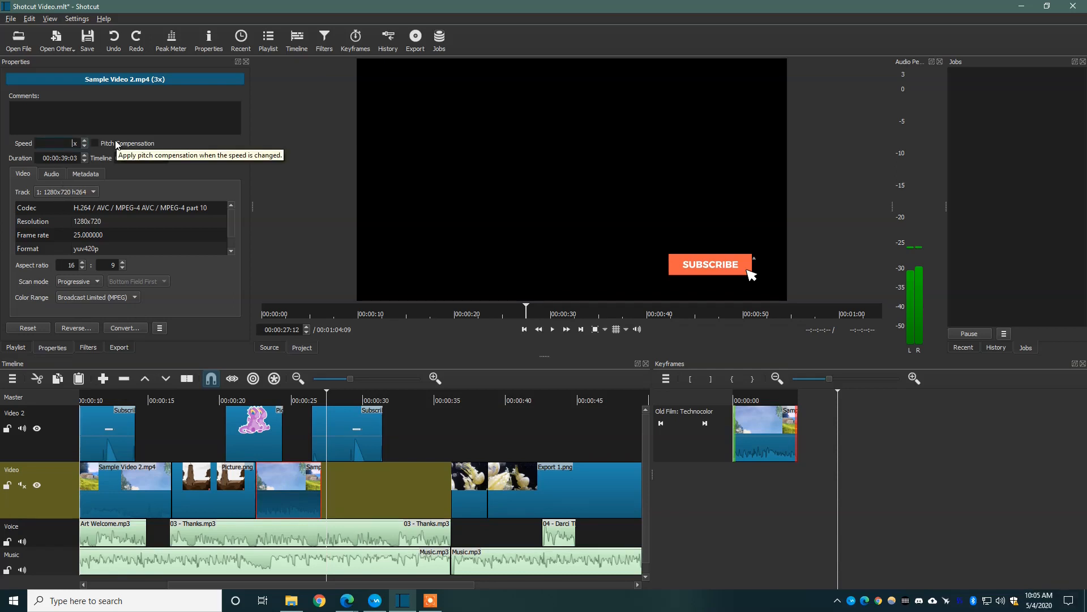
click(85, 147)
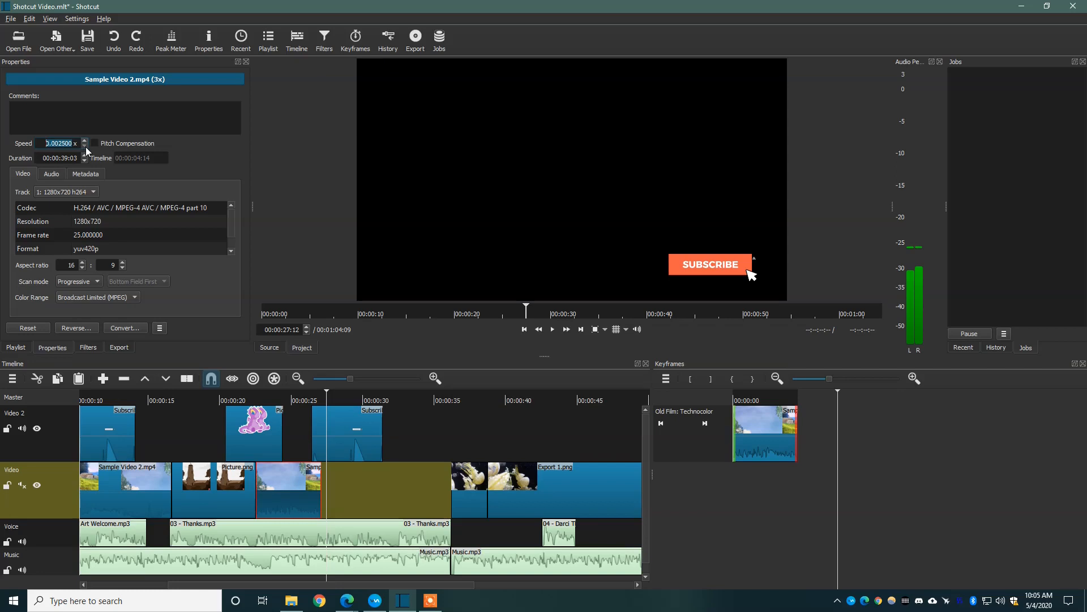
click(84, 141)
text(11x)
key(Return)
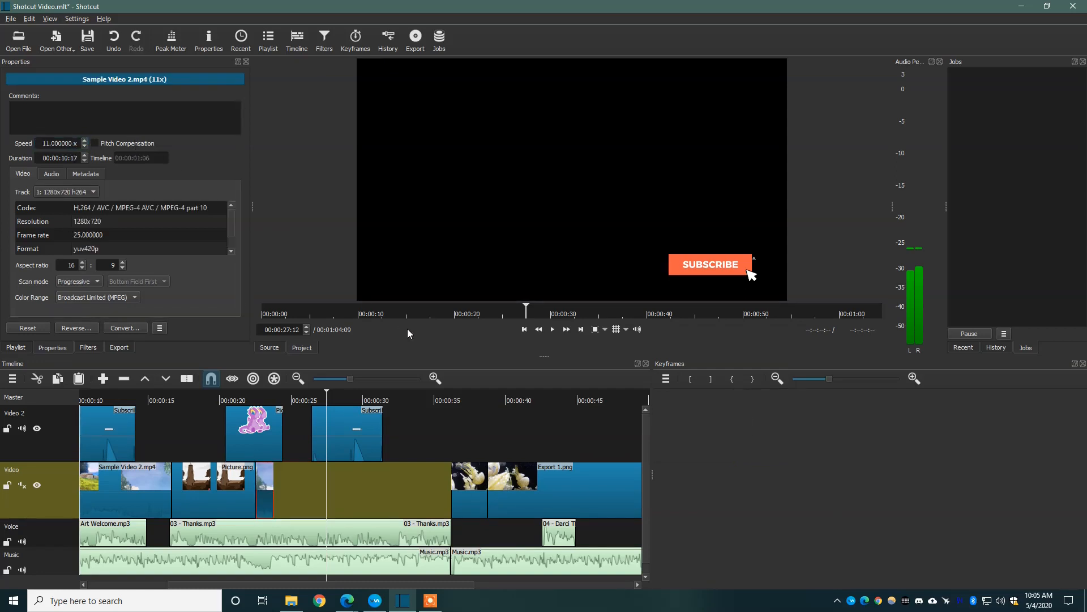
click(245, 399)
key(space)
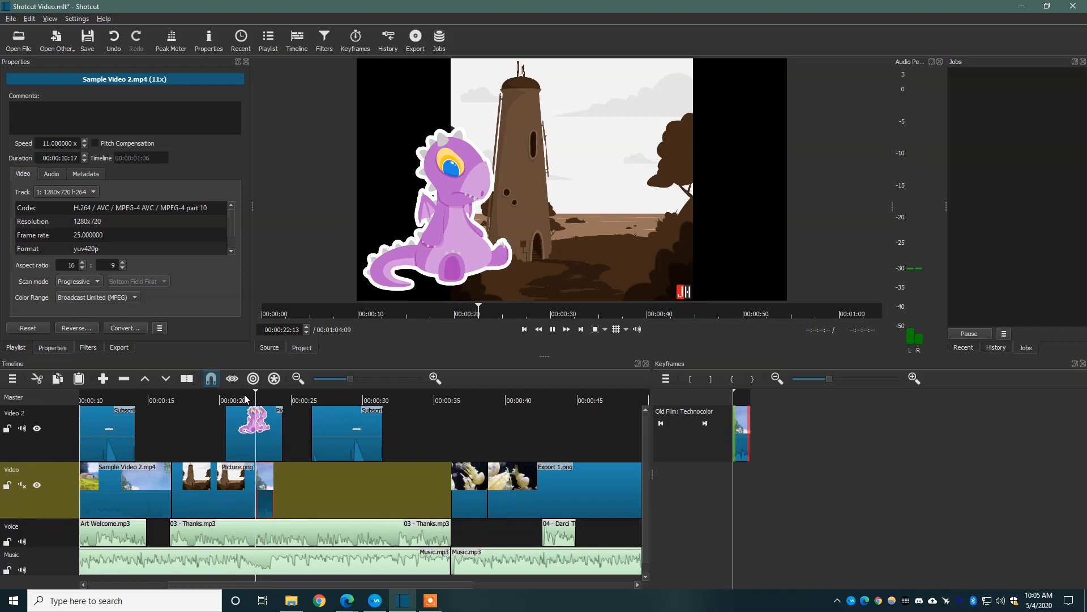
key(space)
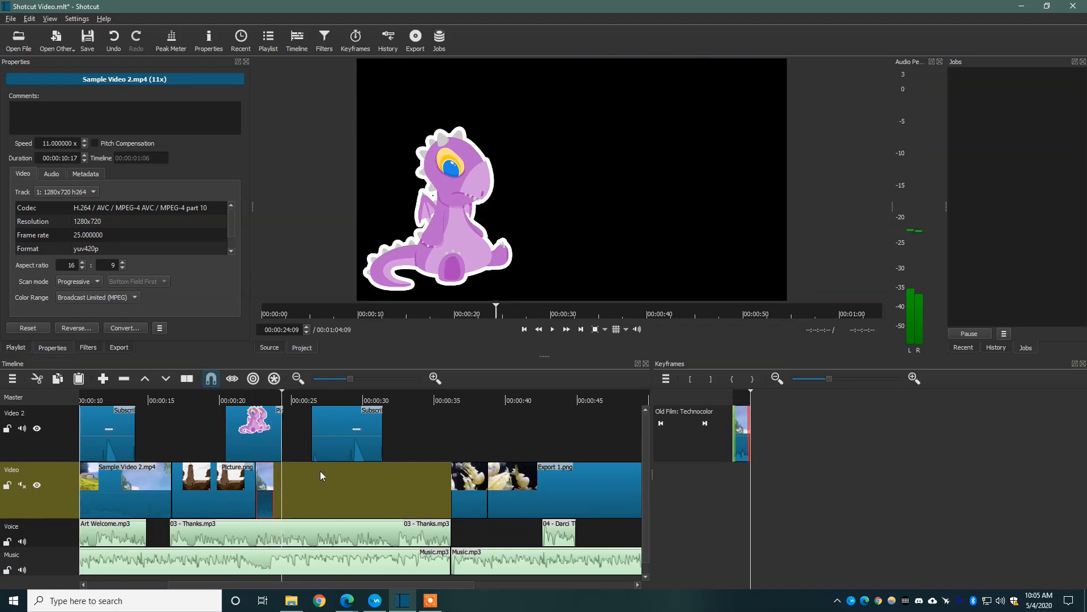
Step: Remove the gap after the 11x Sample Video 2.mp4 on the Video track and play across the join
right_click(341, 502)
click(357, 508)
click(248, 400)
key(space)
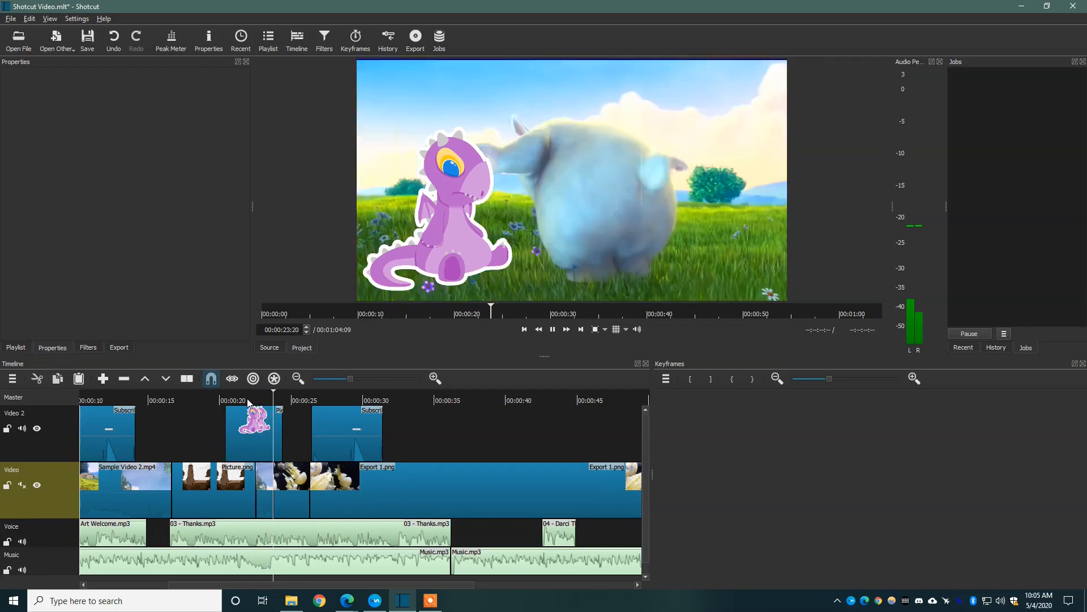
key(space)
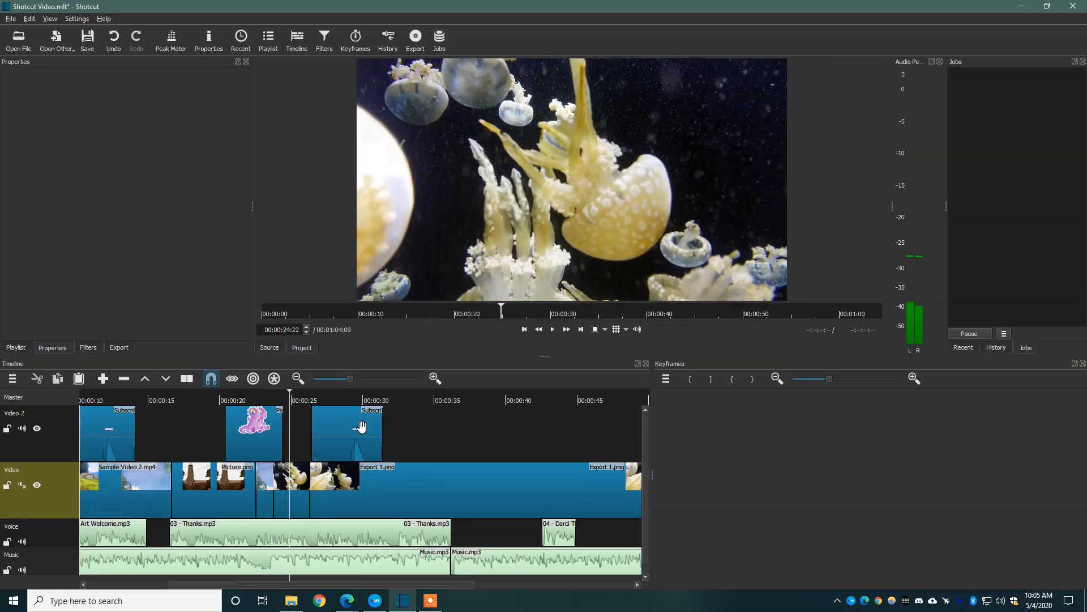
Step: Add the Text: Simple filter to the long Export 1.png clip with the text "Jelly!"
drag(417, 583, 483, 579)
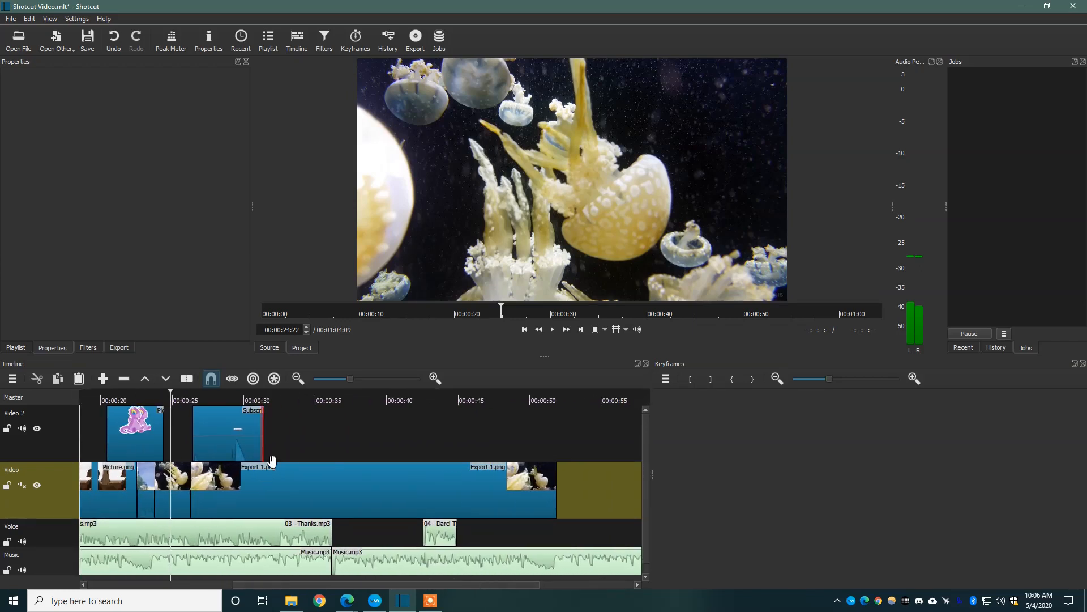
click(367, 485)
click(88, 347)
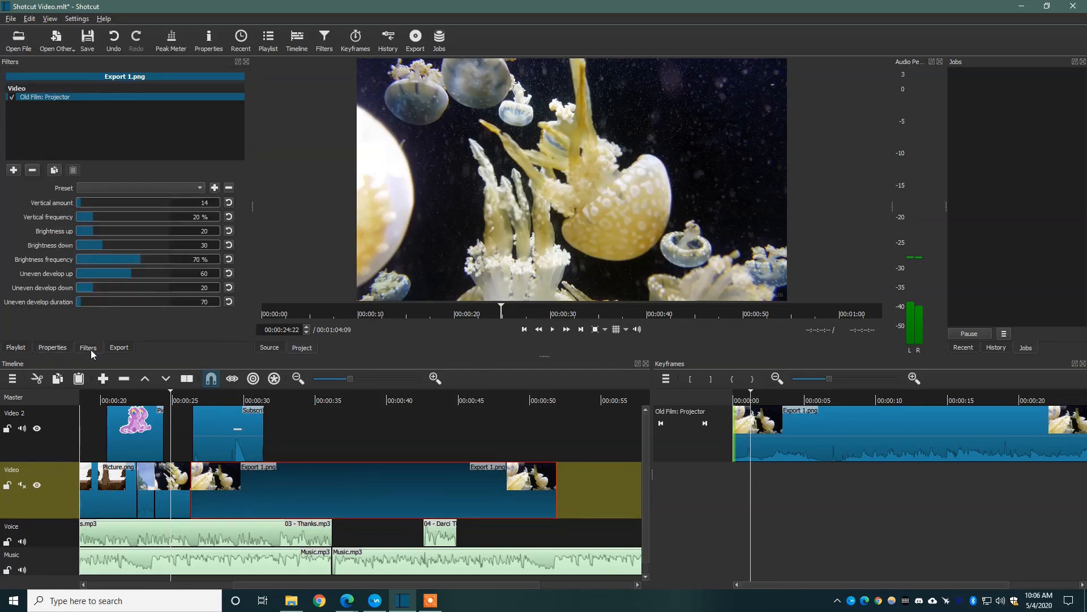
click(12, 170)
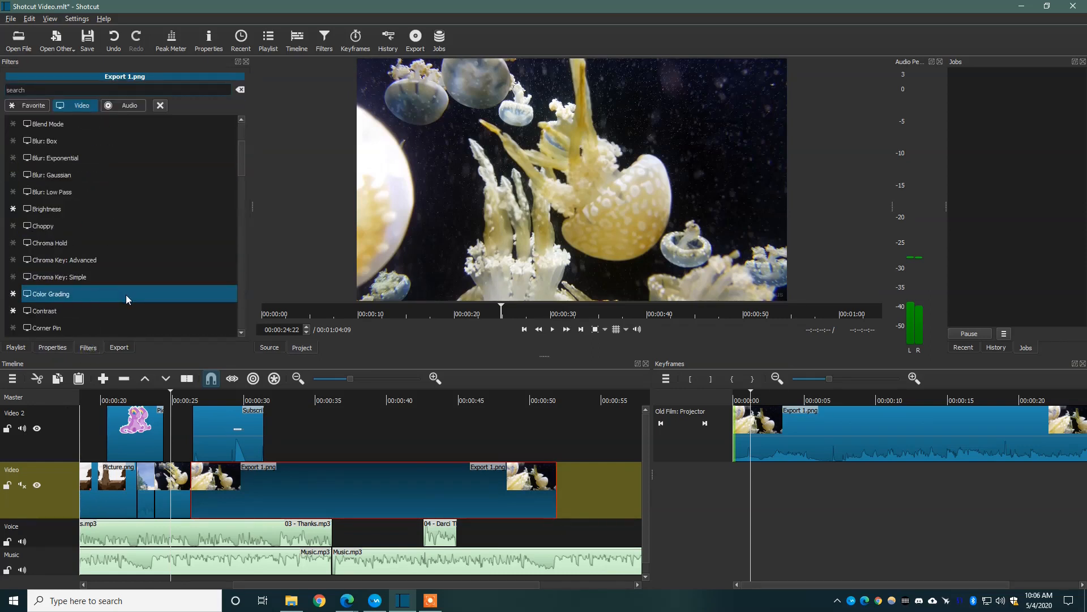
click(27, 105)
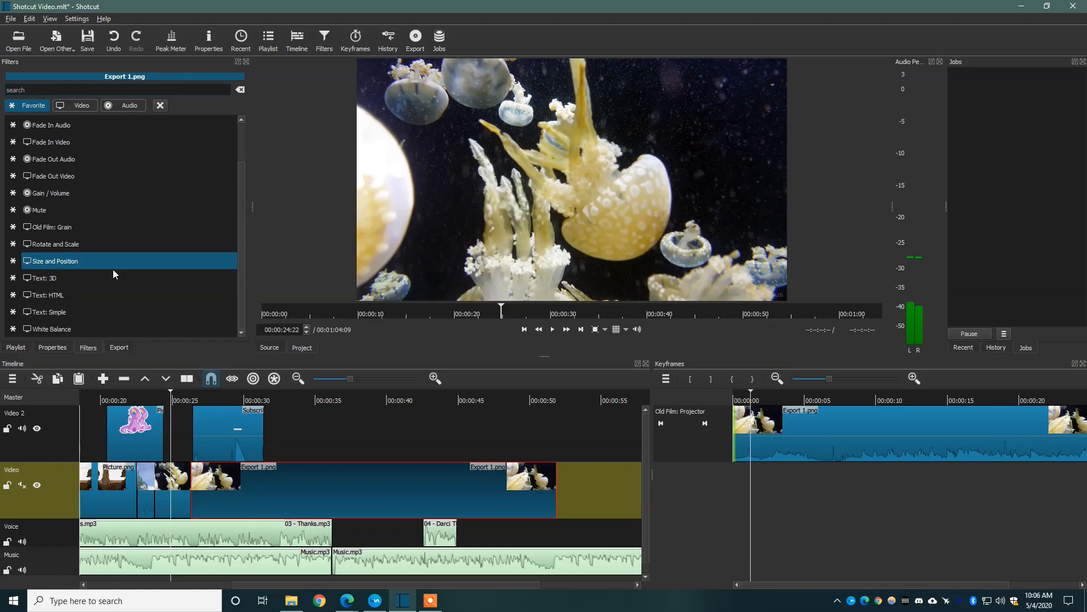
click(93, 313)
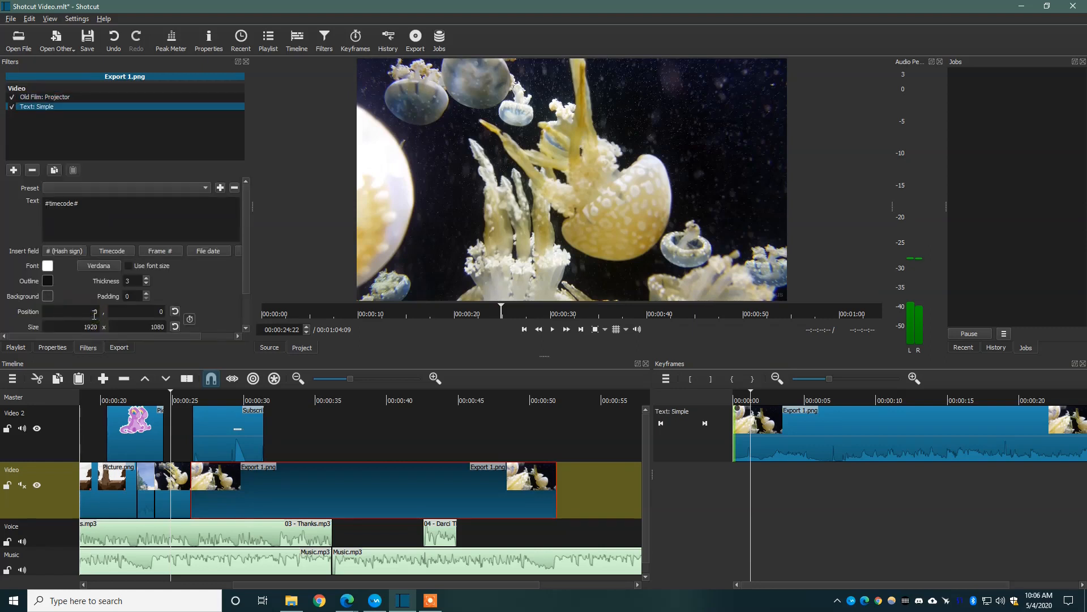
drag(119, 203, 32, 205)
text(Jelly!)
Step: Play the timeline from about 00:00:24 into Export 1.png to preview the text
click(169, 396)
click(179, 397)
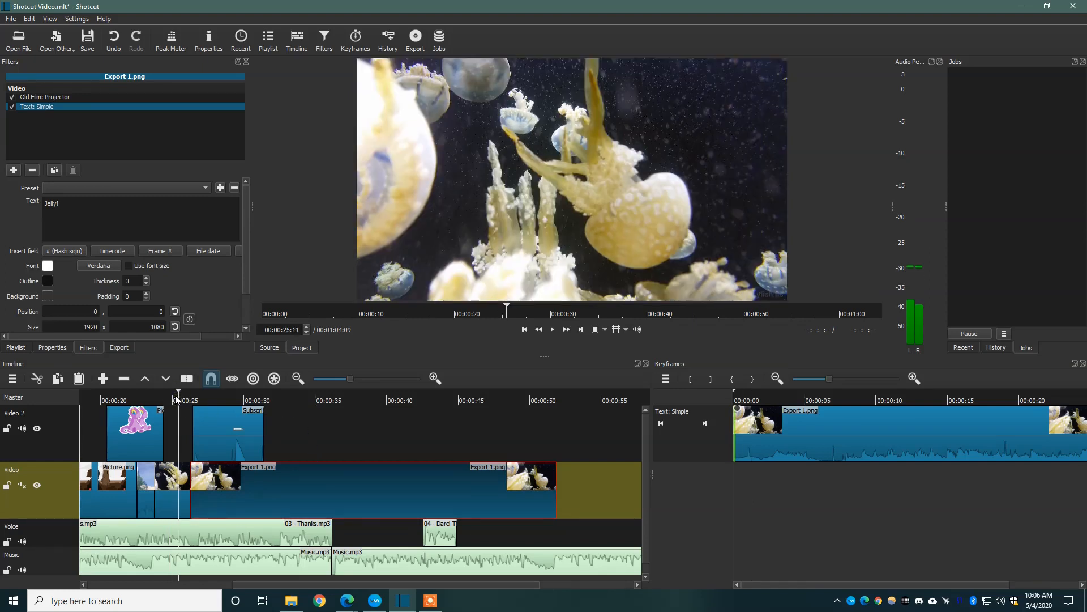
click(158, 396)
key(space)
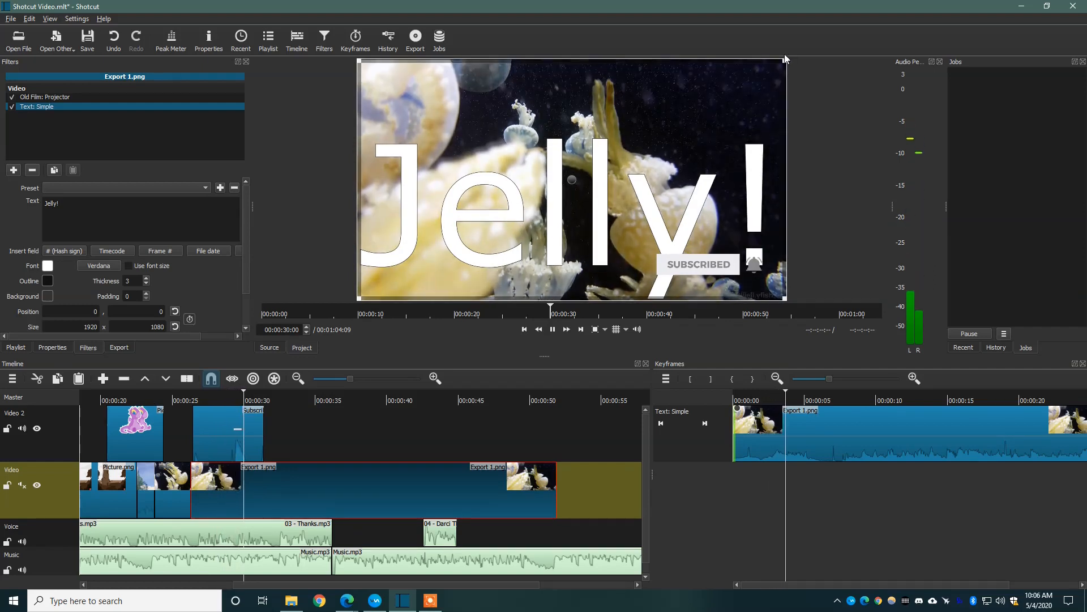
Step: Resize the "Jelly!" text box to about 1065 x 565 and move it to about 772, 38 in the frame
drag(785, 58, 621, 164)
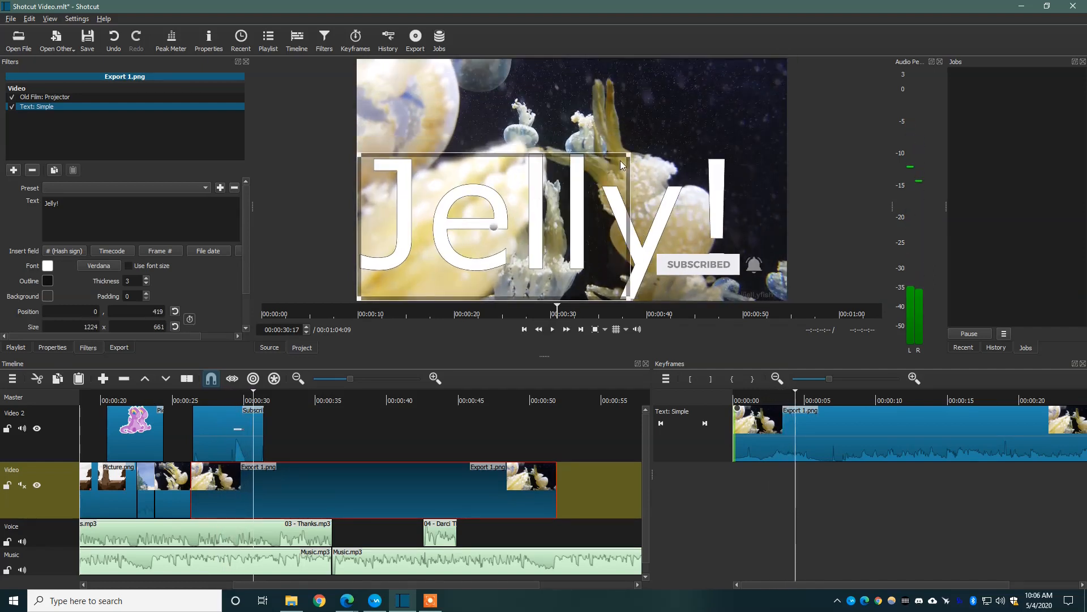
drag(495, 228, 621, 150)
drag(762, 79, 725, 102)
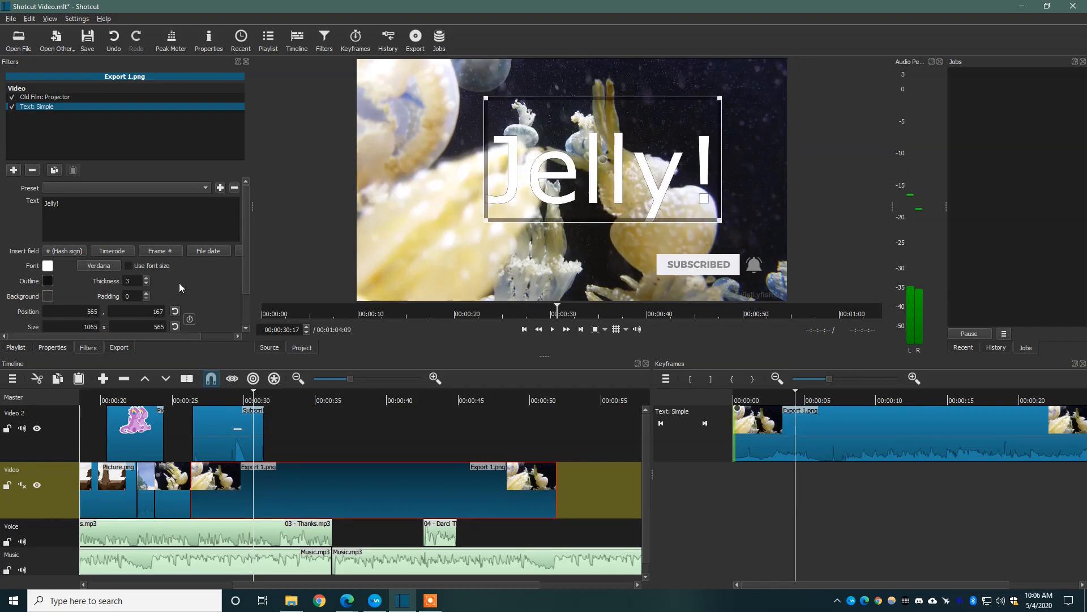
drag(245, 222, 246, 247)
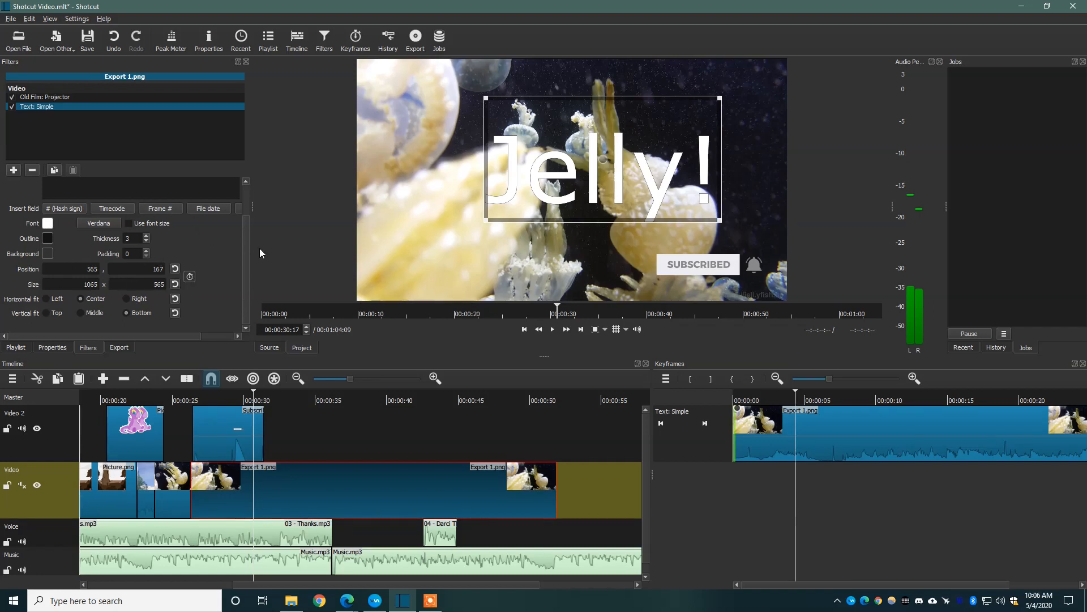
drag(247, 226, 248, 201)
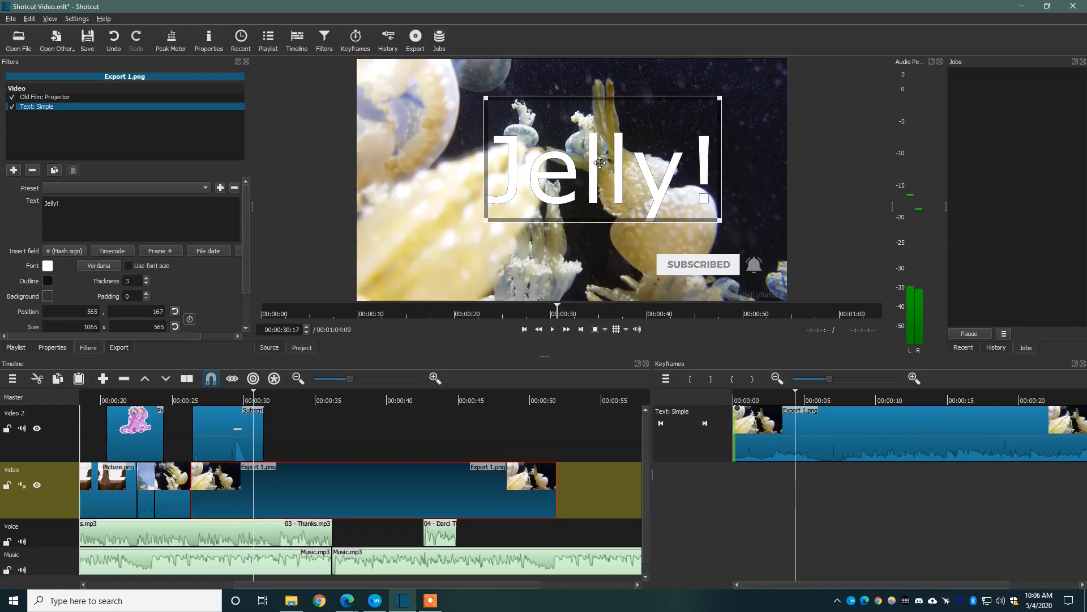
drag(604, 160, 650, 130)
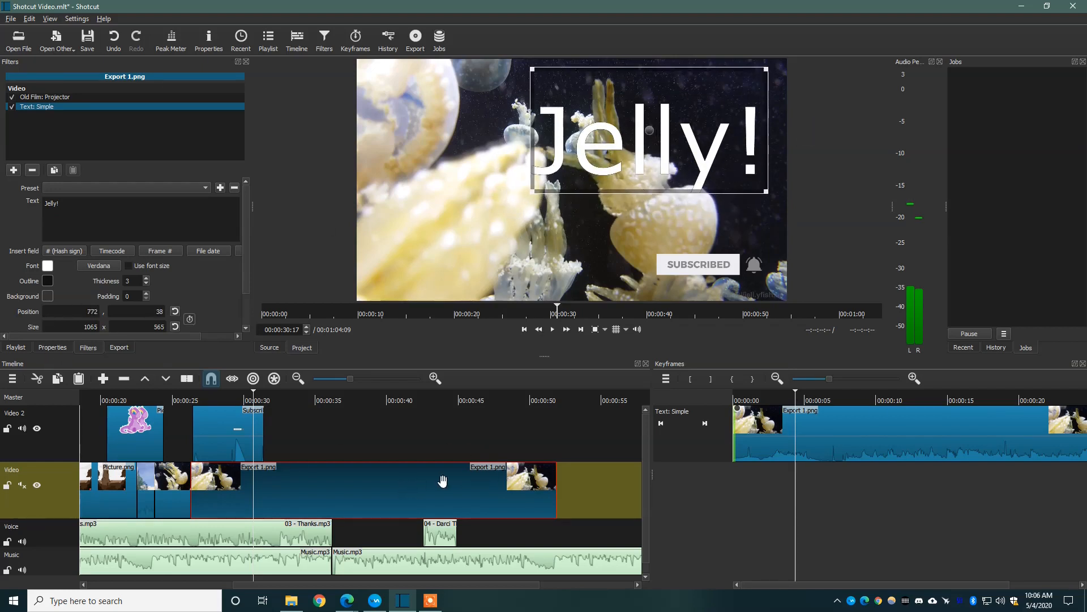
Step: Look over the playlist clips and the favorite filters available for Export 1.png
click(382, 429)
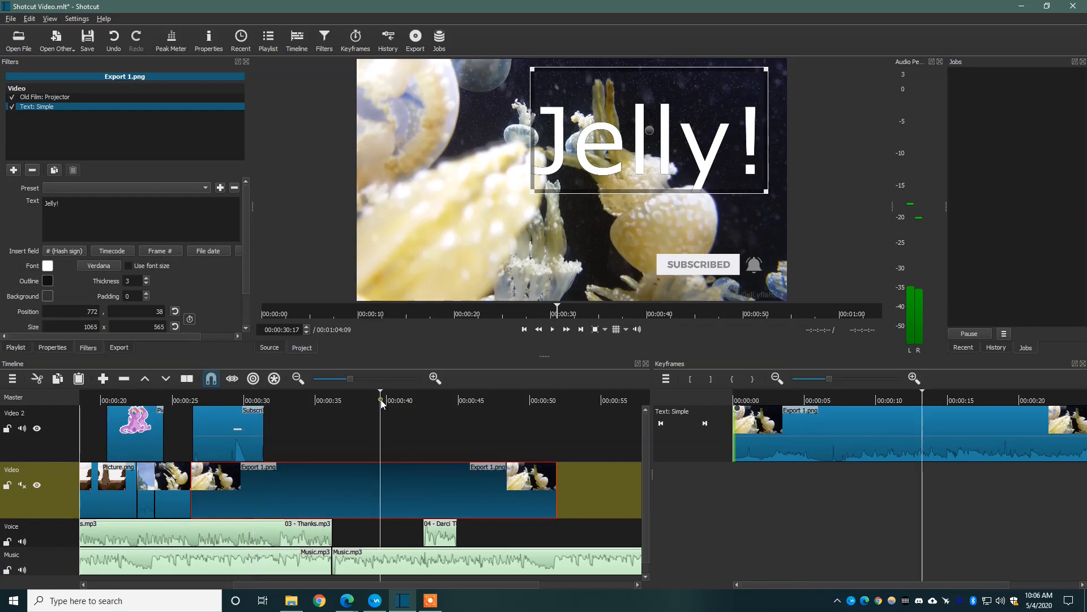
click(13, 347)
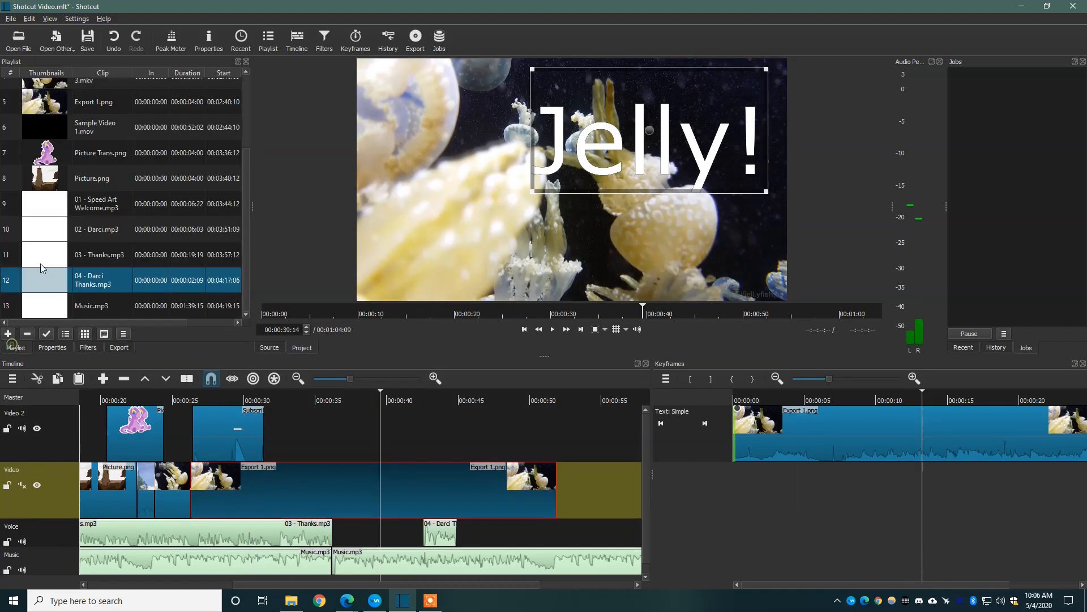
click(88, 348)
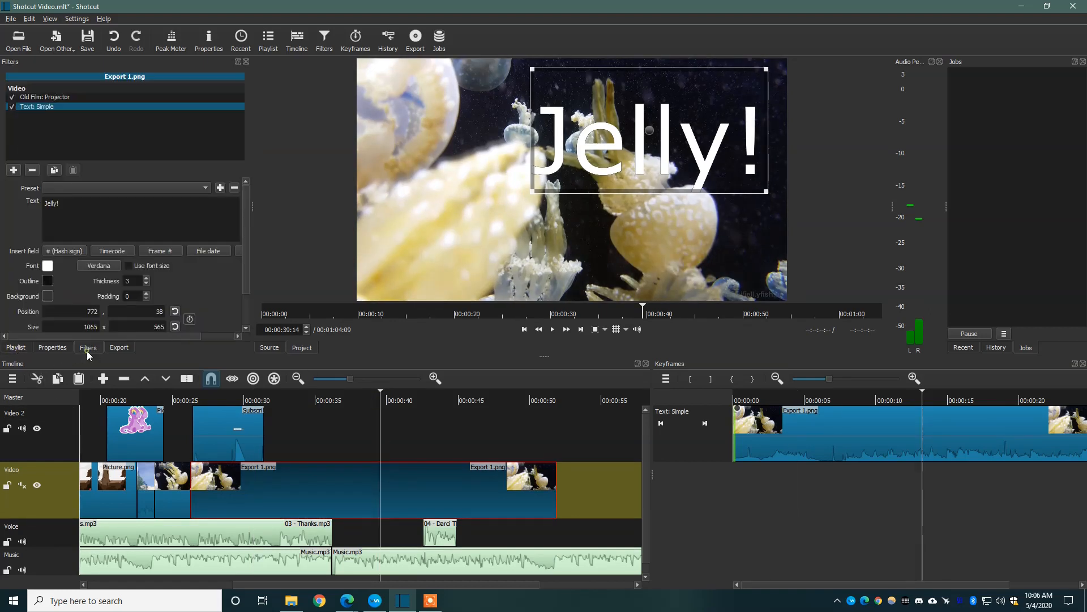
click(13, 170)
scroll(121, 294, down, 3)
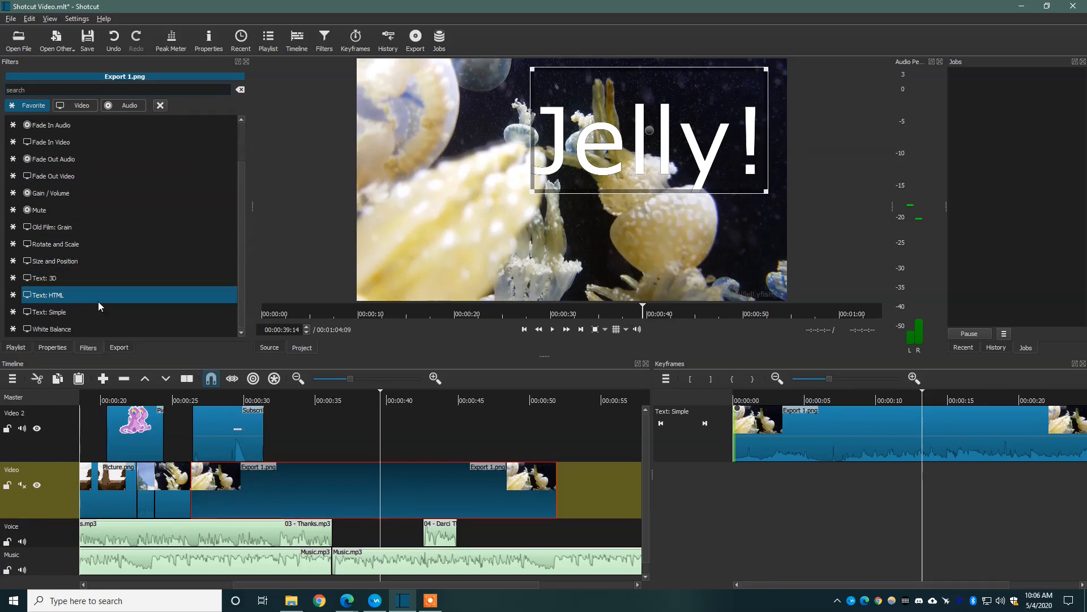
scroll(108, 215, up, 2)
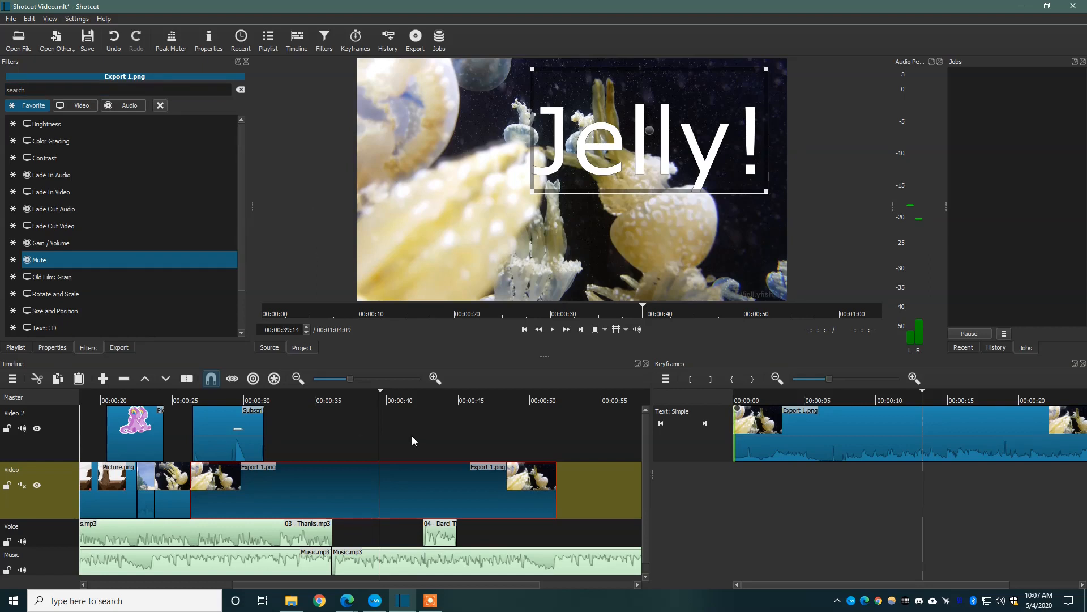
Step: Play the whole edit from the start of the timeline to about 00:00:41
key(Home)
key(space)
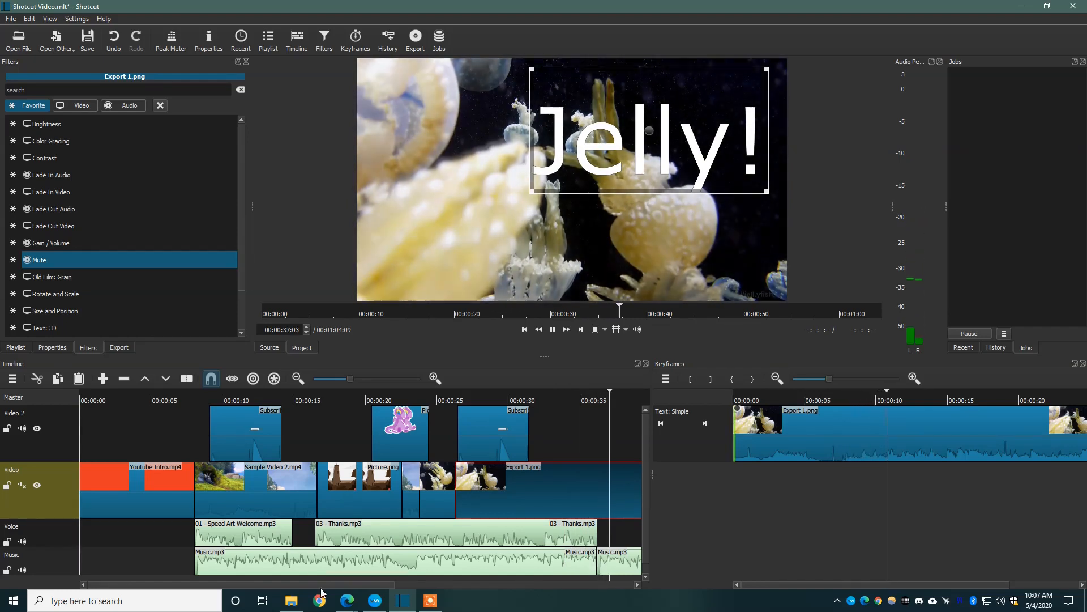
drag(360, 585, 485, 582)
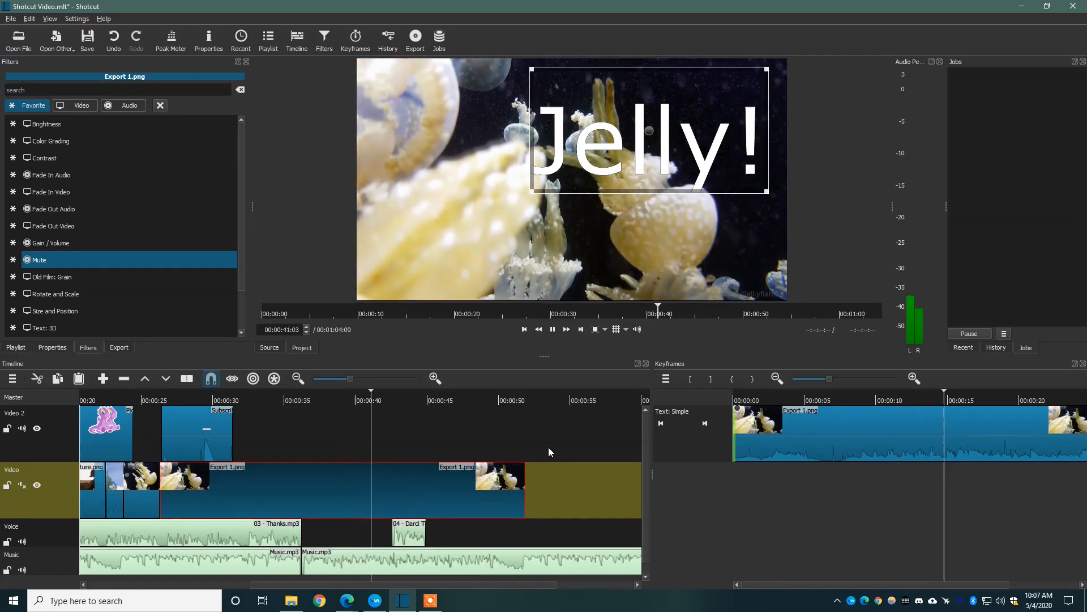
key(space)
Step: Split the second Music.mp3 clip at the end of Export 1.png, about 00:00:51:23, and delete the remainder
click(528, 399)
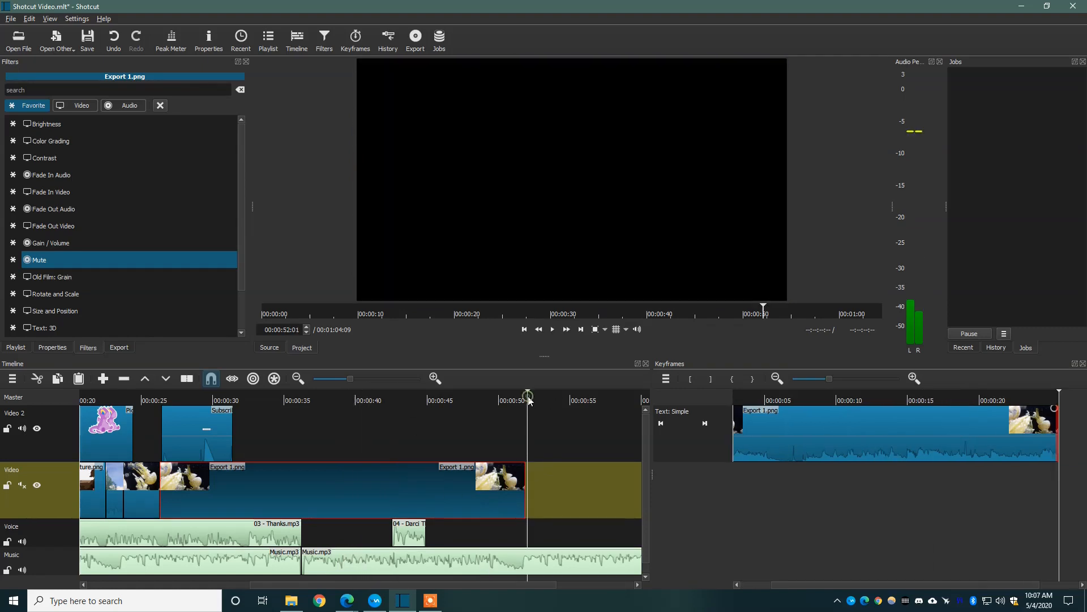
key(Left)
key(Left)
key(Left)
key(Left)
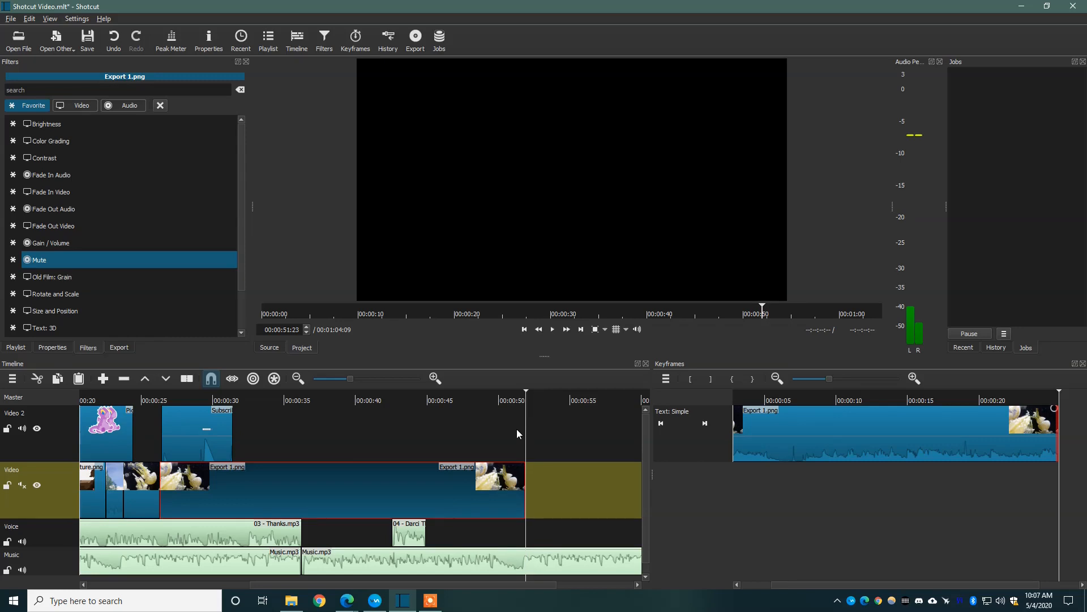
click(528, 569)
key(s)
click(539, 559)
key(Delete)
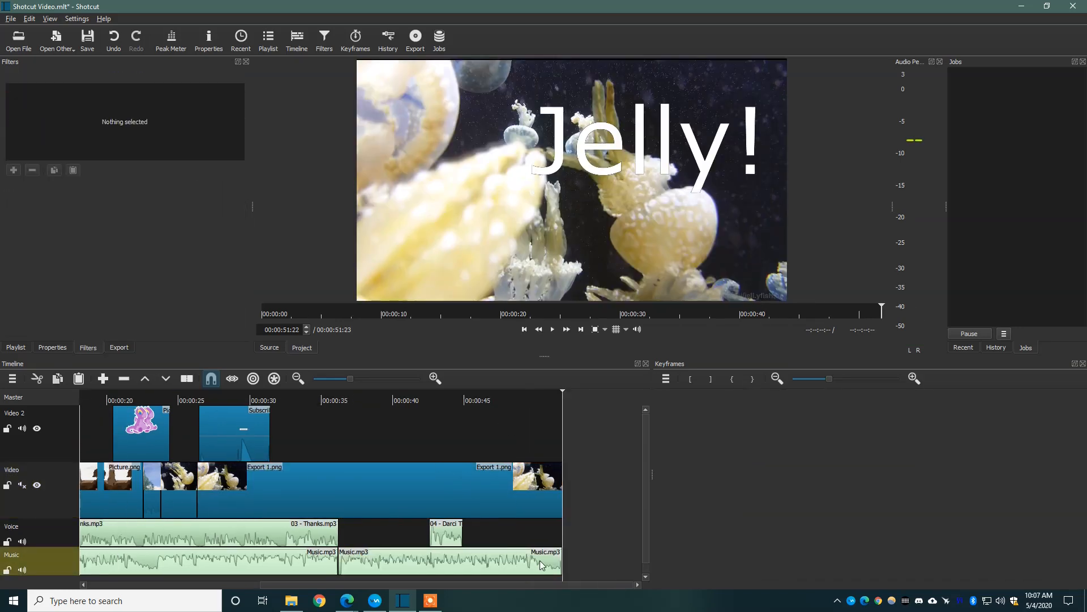
Step: Add a Fade Out Audio filter to the second Music.mp3 clip
click(533, 555)
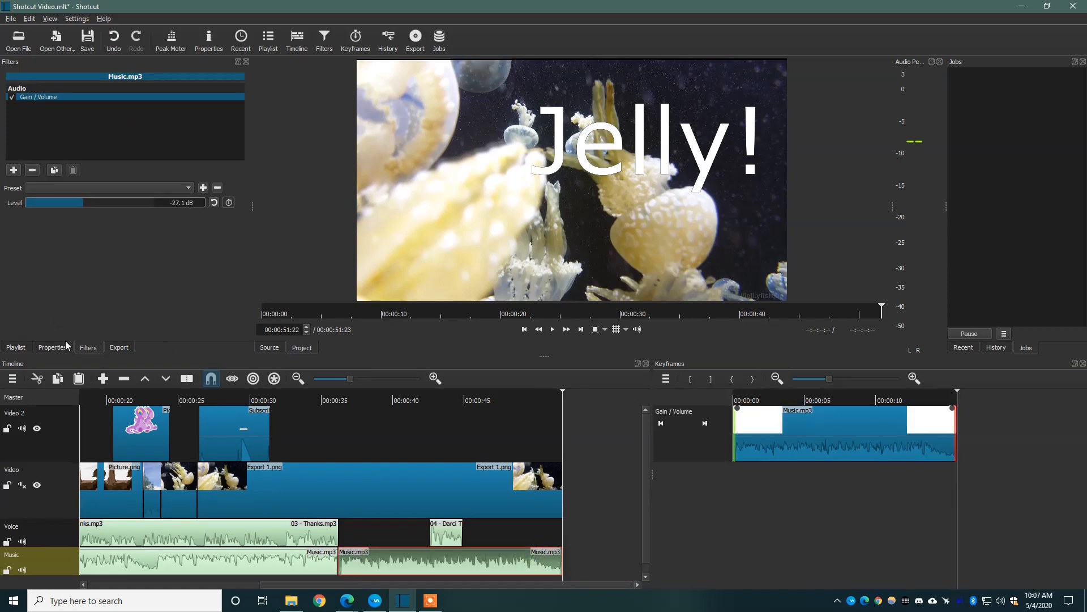
click(15, 170)
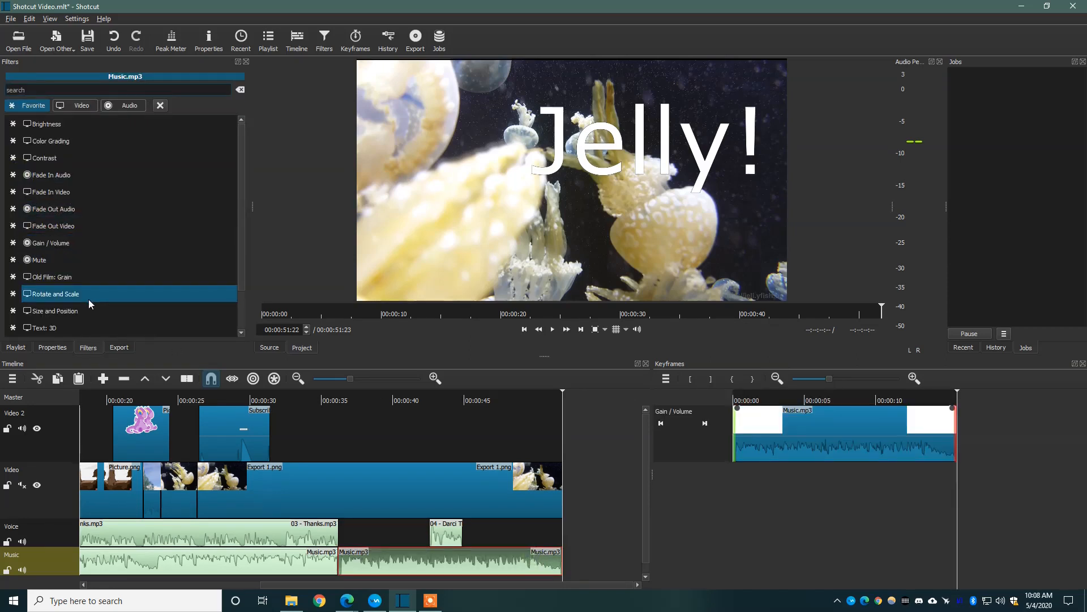
click(90, 207)
Step: Play the end of the timeline from about 00:00:48 to check the music fade-out
click(504, 481)
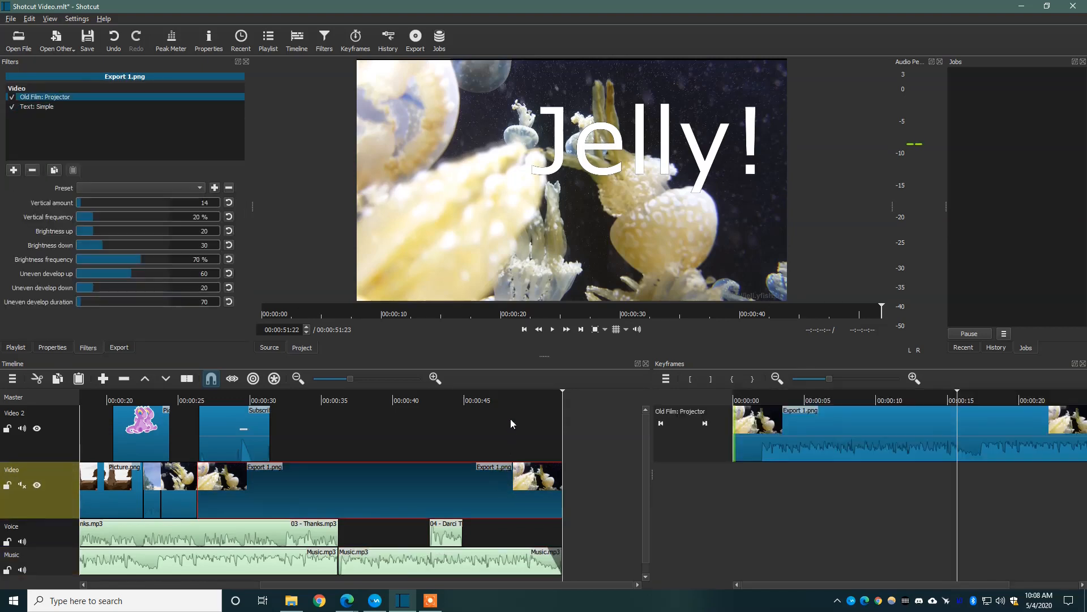
click(505, 400)
key(space)
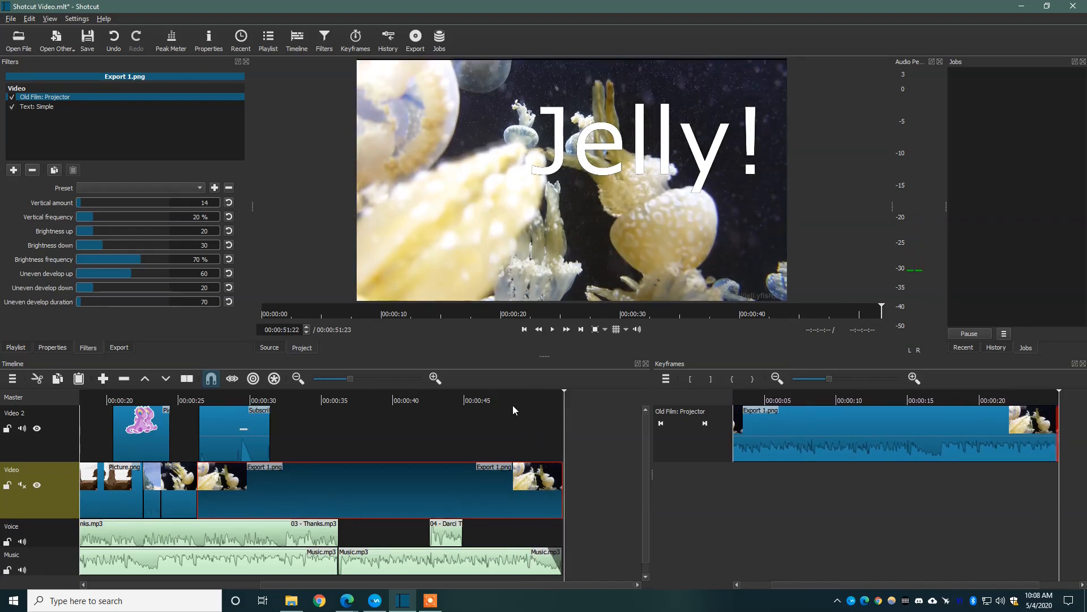
Step: Export the timeline with the YouTube preset as Shotcut Video.mp4 in the Video Files folder on the Desktop
drag(525, 585, 267, 568)
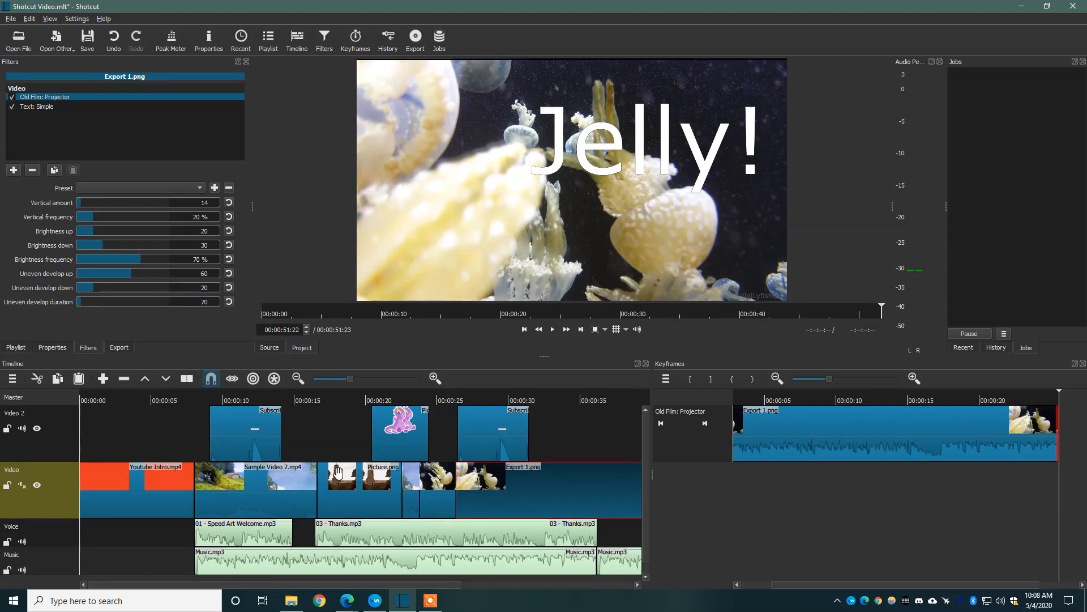
click(117, 347)
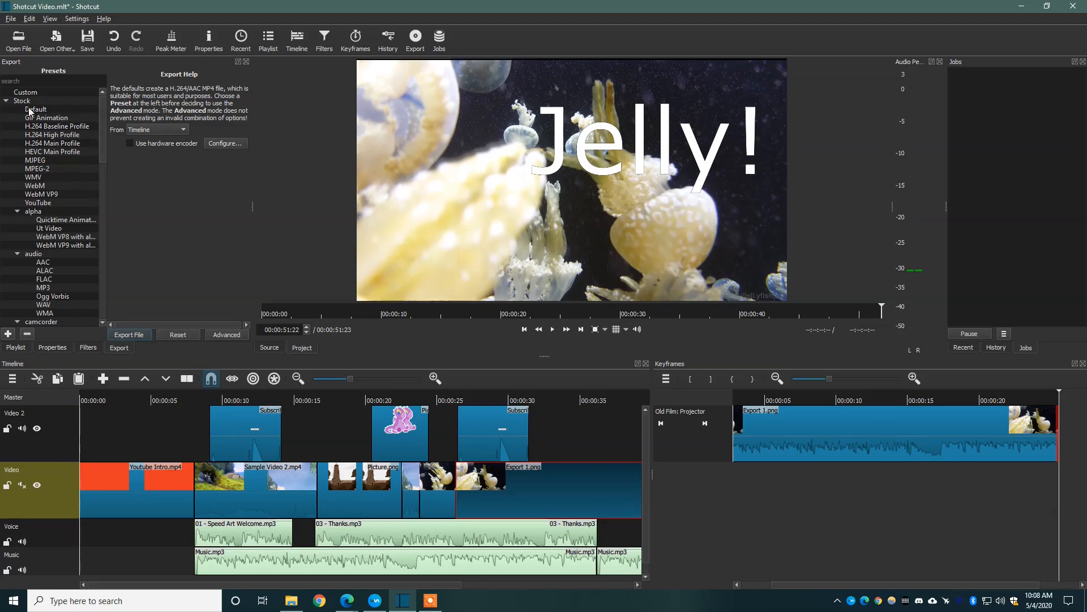
click(55, 204)
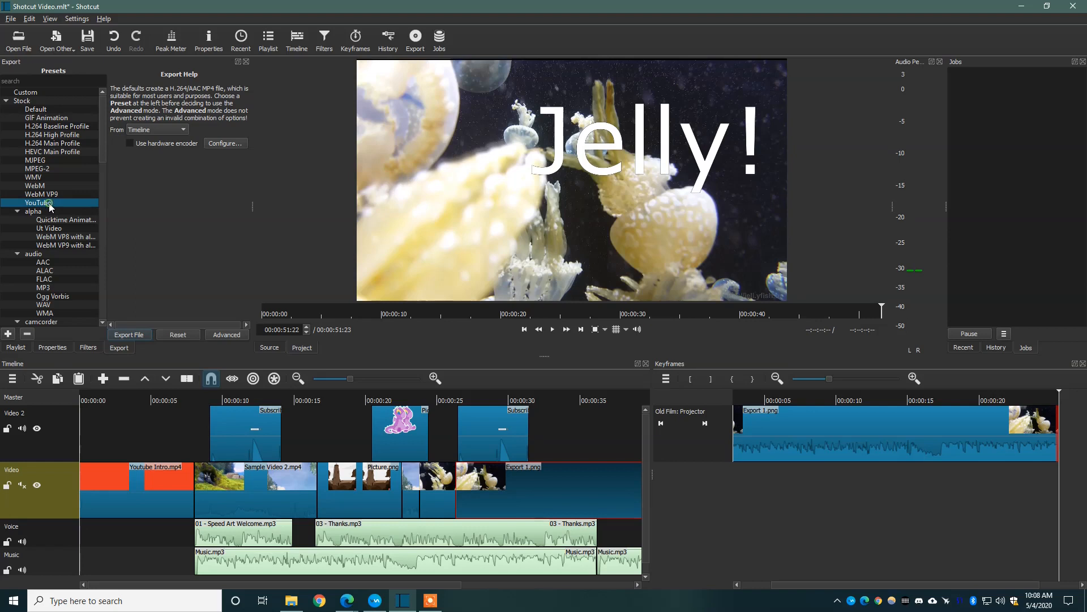
click(142, 335)
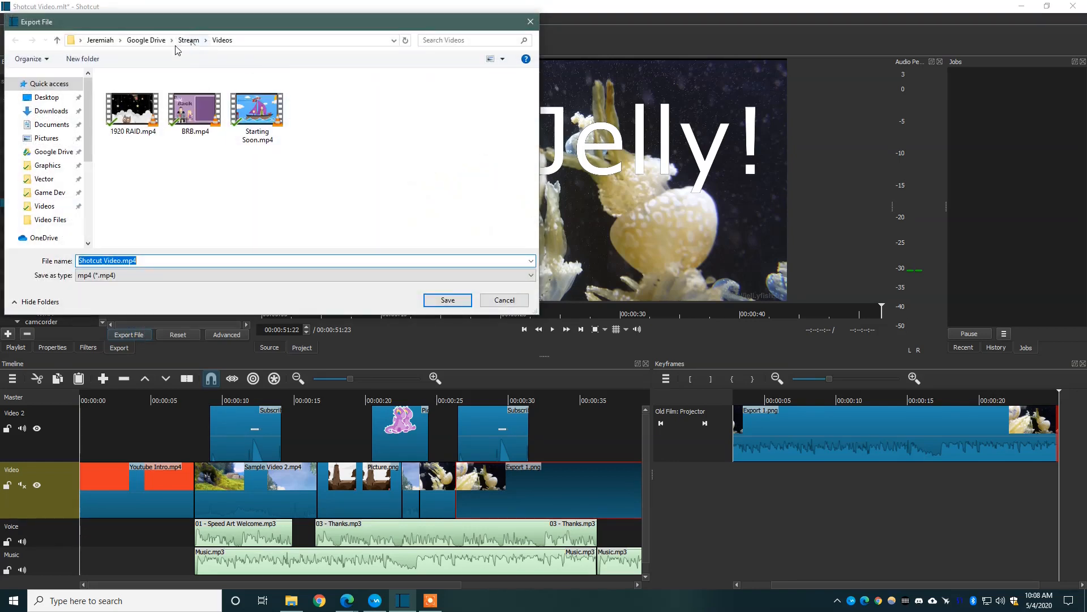
click(50, 100)
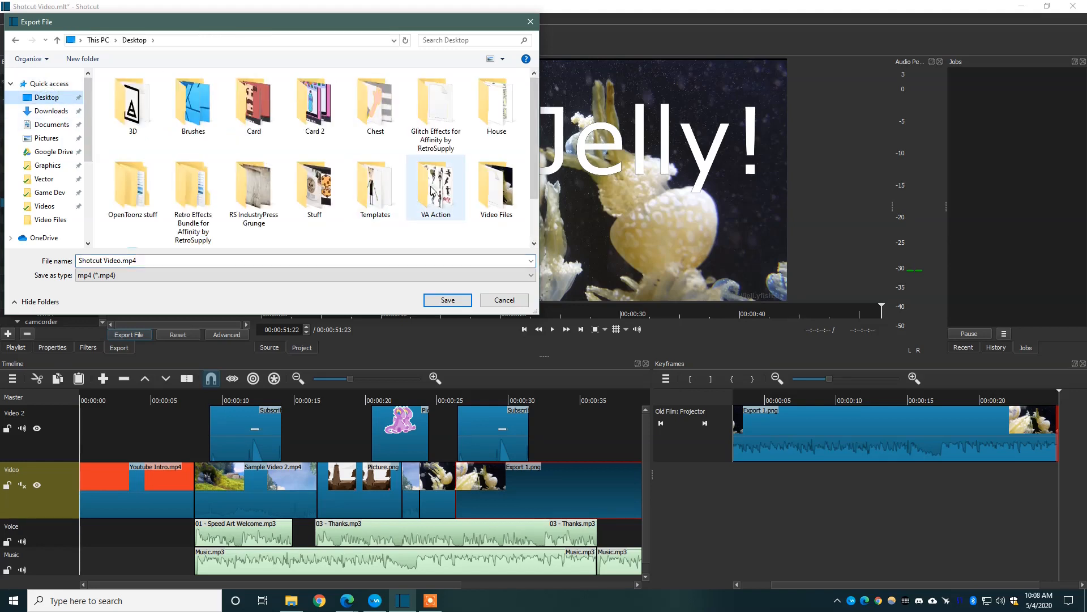
double_click(496, 184)
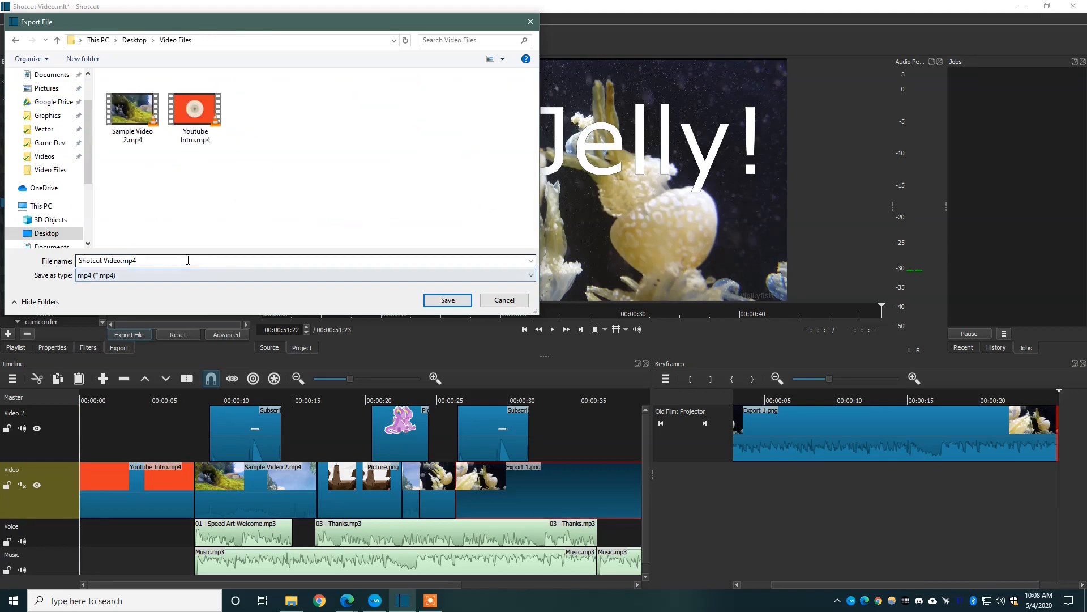
click(447, 301)
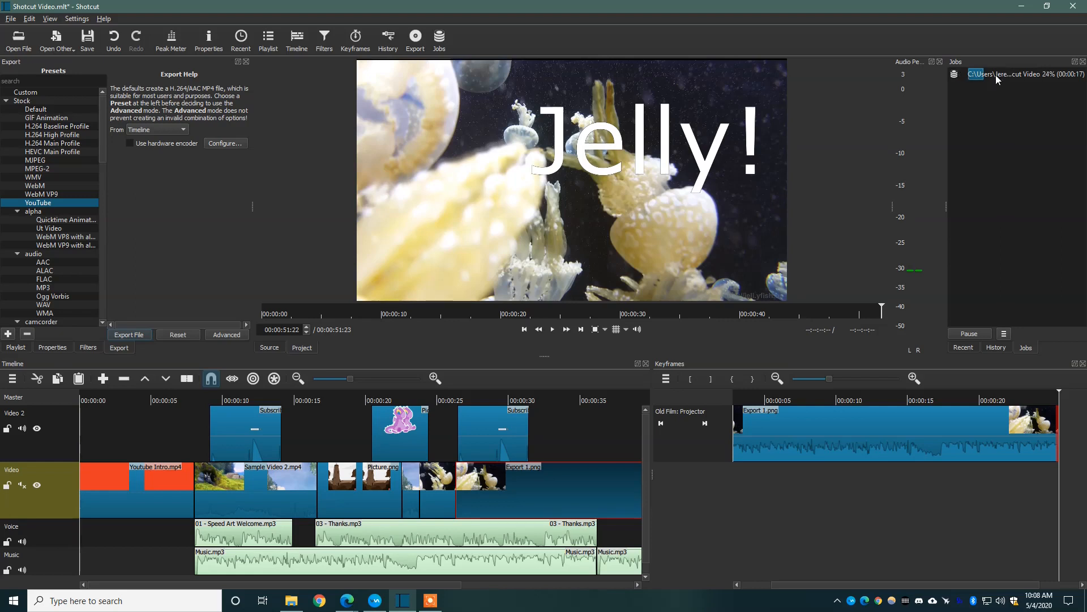
Step: Look over the edit history and the recent files, and check the progress of the export job
click(997, 347)
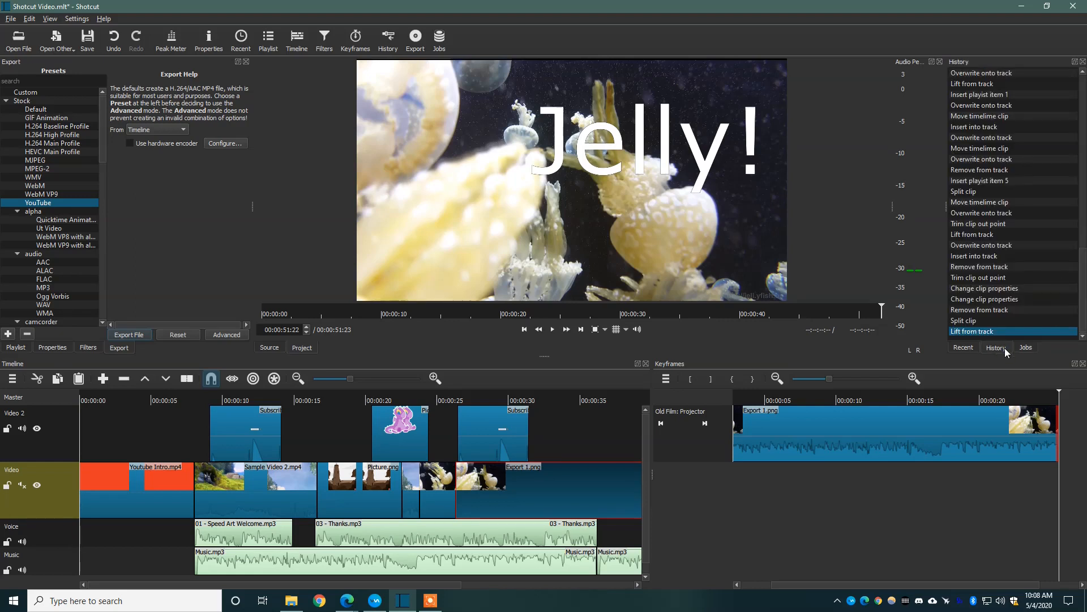
click(963, 346)
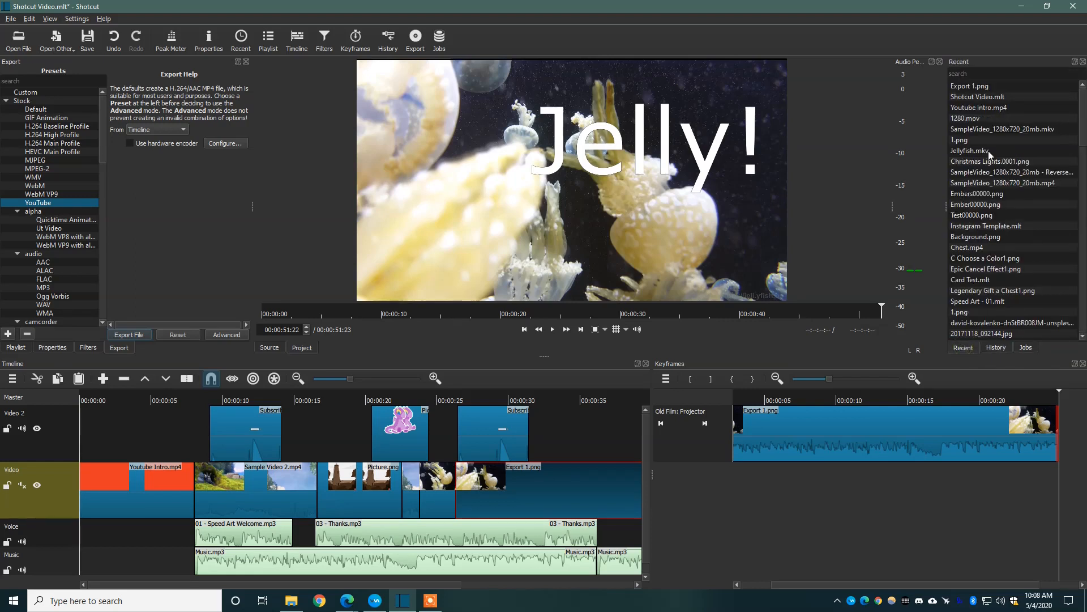
click(1002, 348)
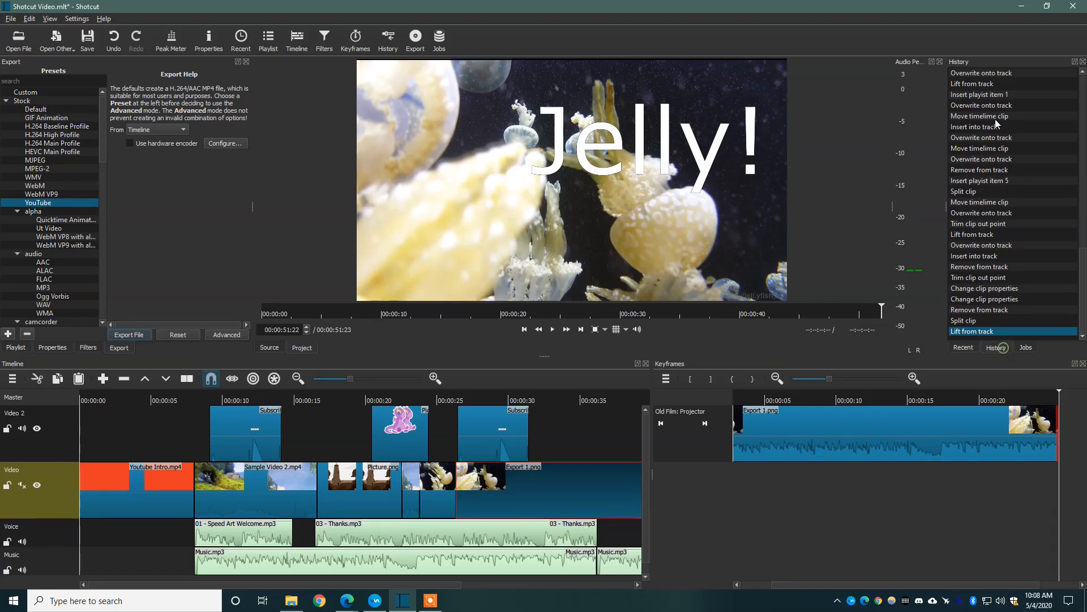
click(962, 348)
click(1021, 349)
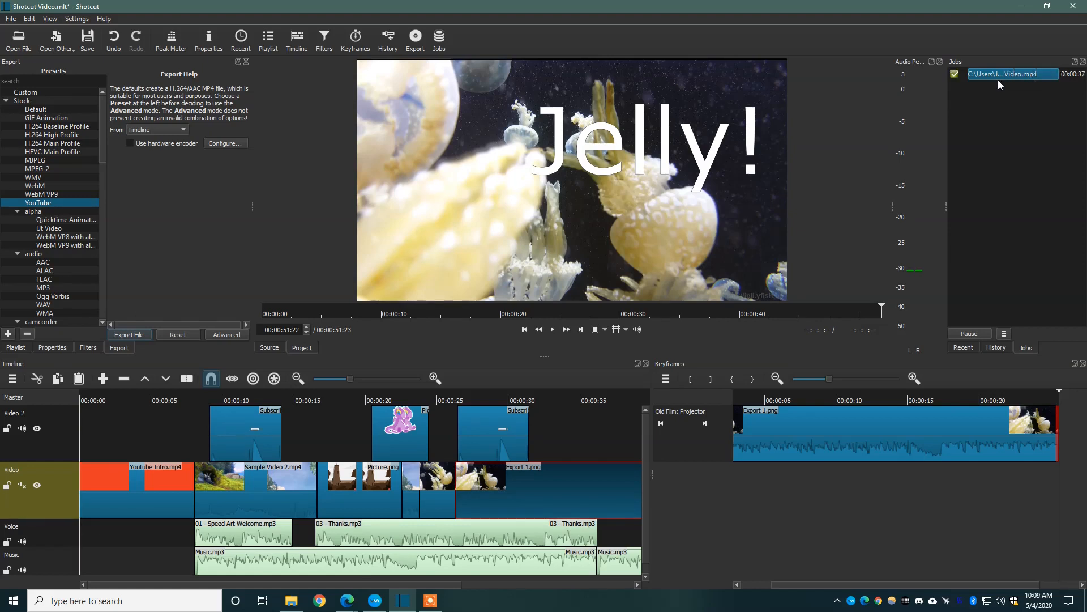
Step: Switch to File Explorer and play the exported Shotcut Video.mp4 from the Video Files folder
click(292, 601)
click(750, 270)
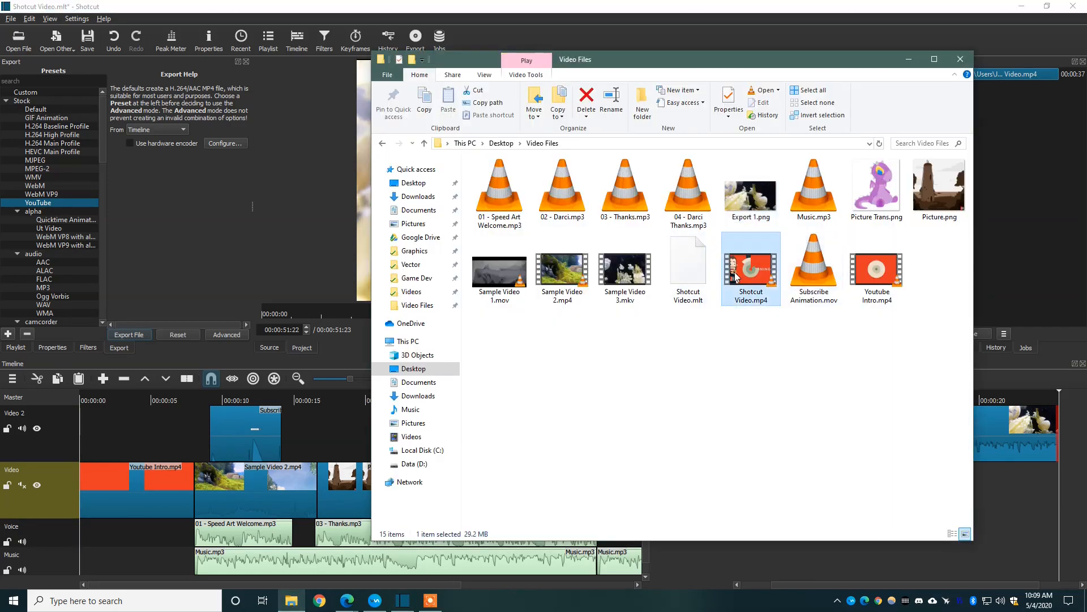
double_click(751, 269)
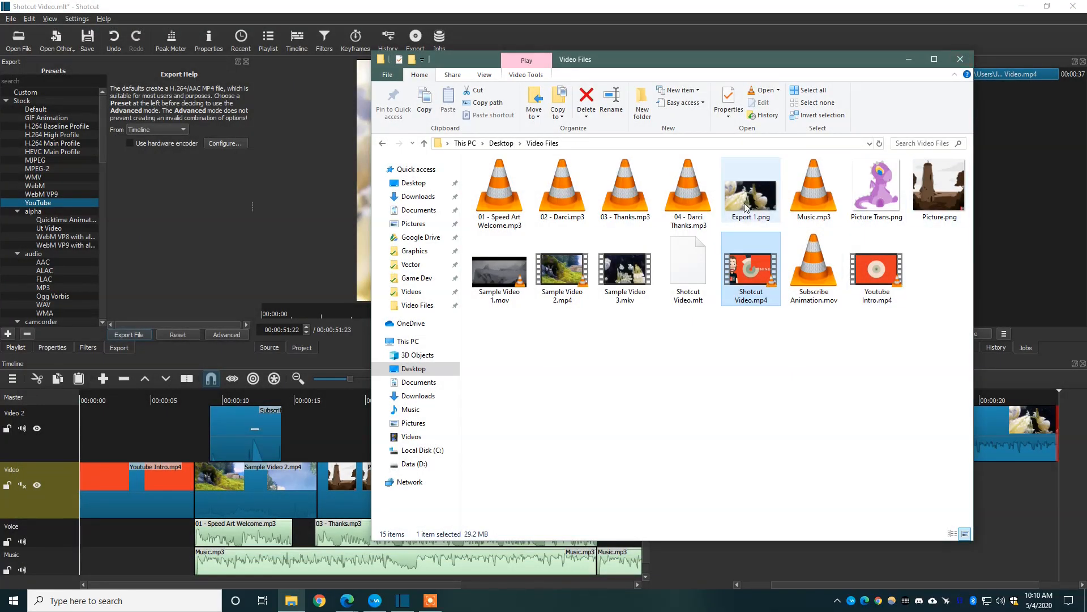
Step: Switch back to Shotcut and move the playhead to the start of the timeline
click(713, 8)
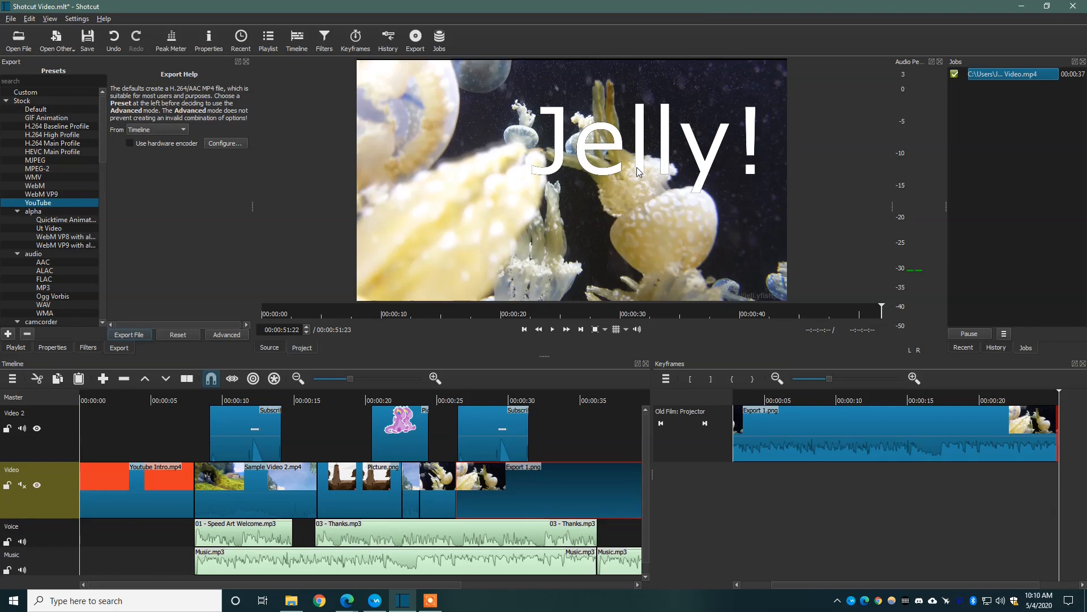
key(Home)
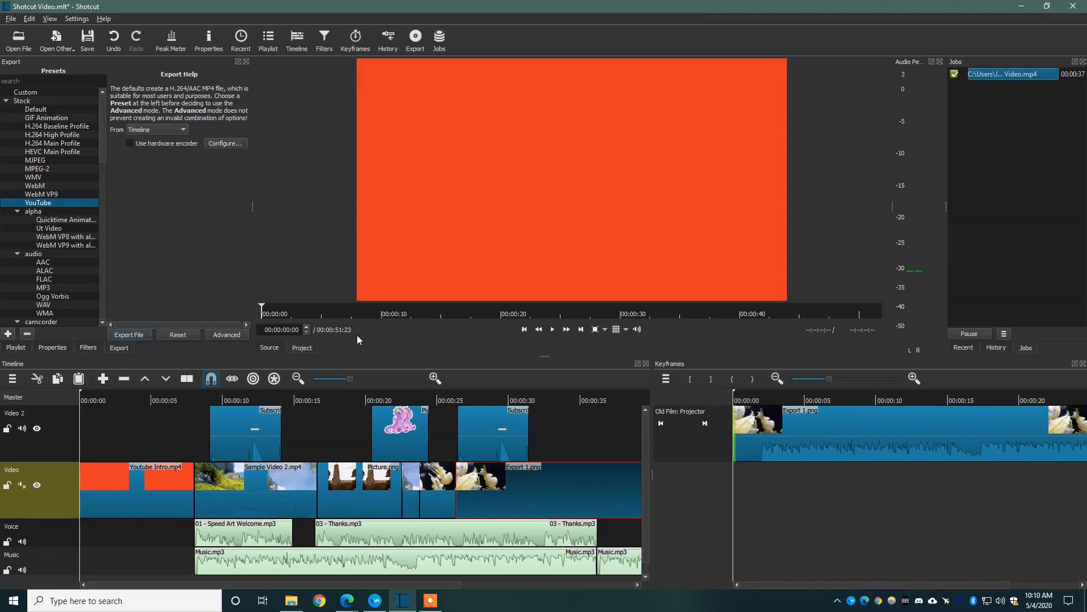